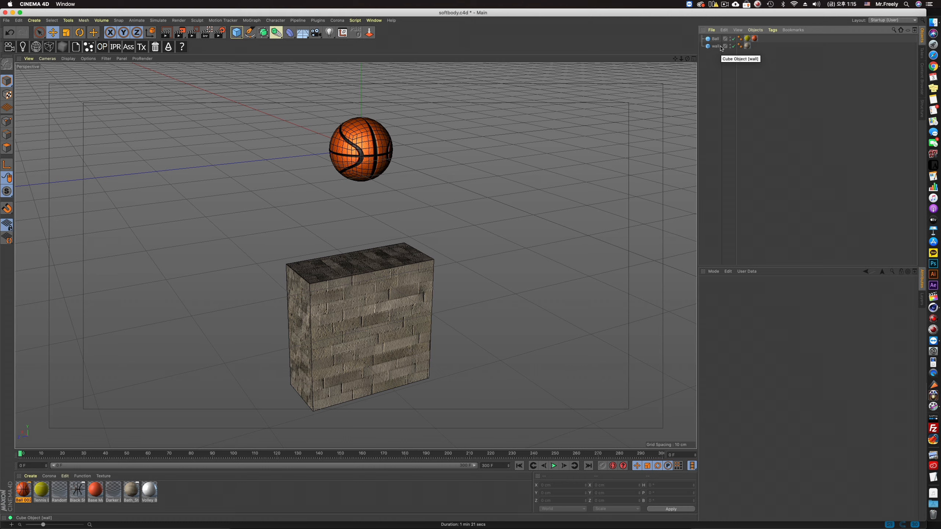
# Add a Rigid Body simulation tag to the ball and open the Soft Body type options in its Soft Body settings
pyautogui.click(716, 39)
pyautogui.rightClick(717, 39)
pyautogui.moveTo(770, 113)
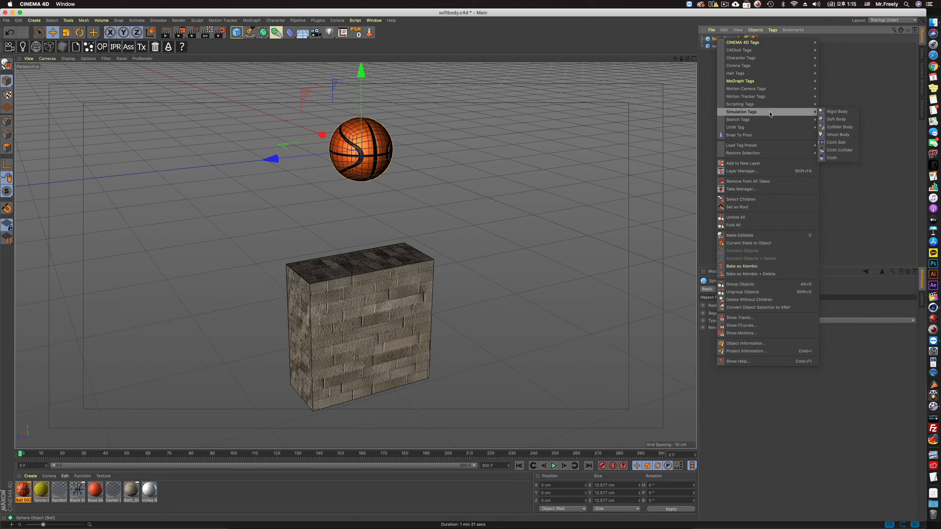
pyautogui.click(832, 119)
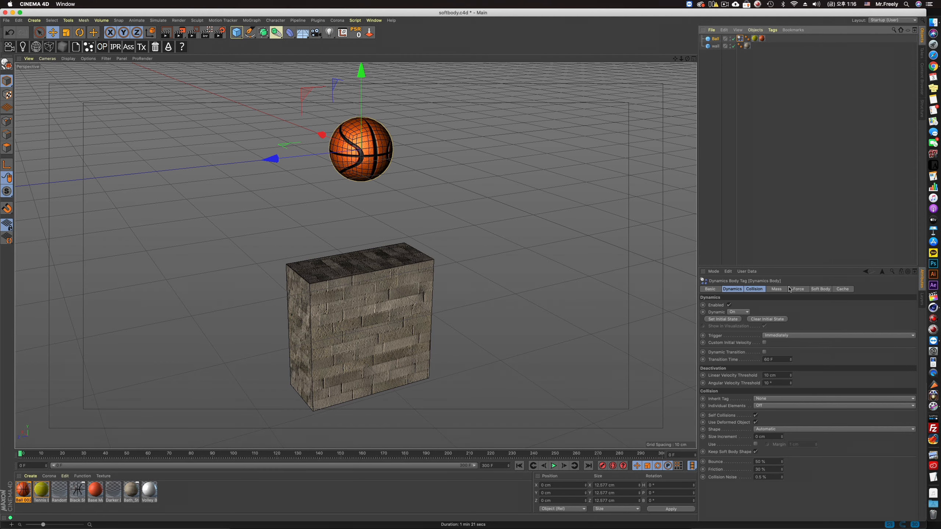
pyautogui.click(817, 289)
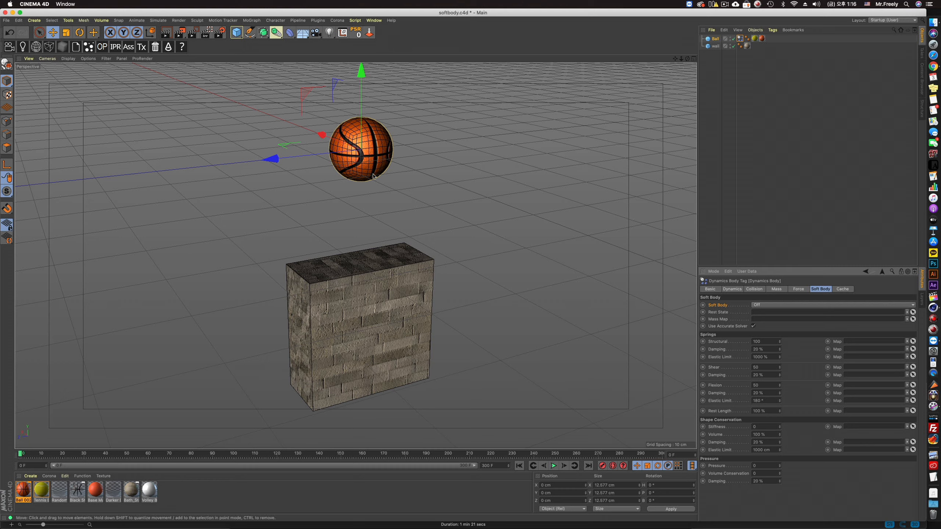
pyautogui.click(770, 306)
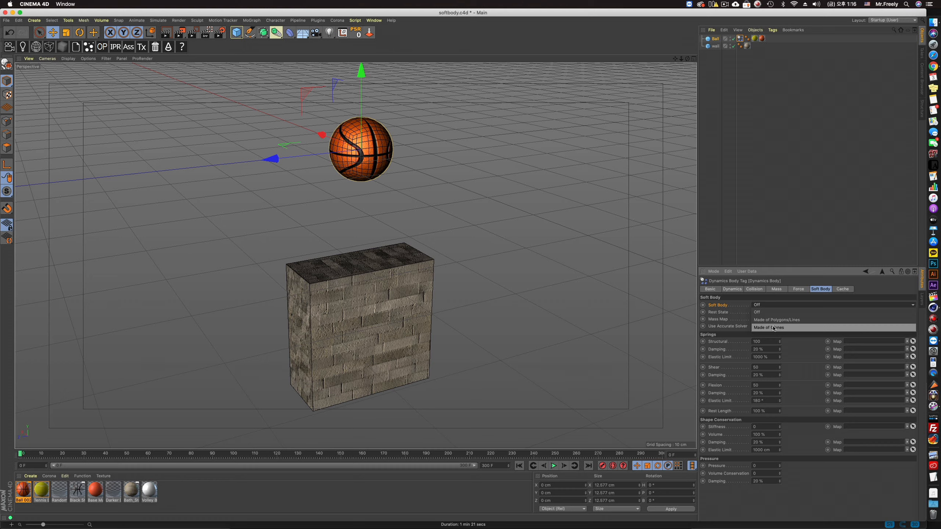
pyautogui.click(745, 327)
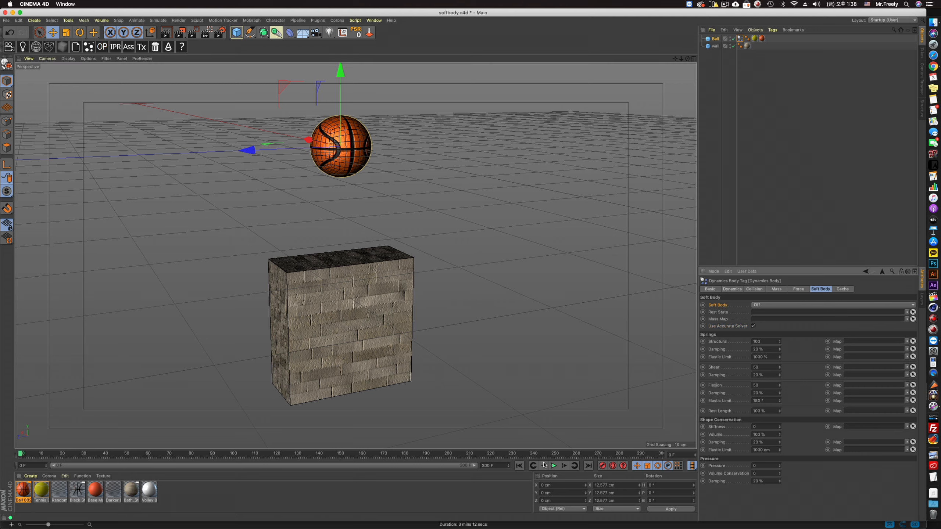
# Add a Collider Body simulation tag to the wall object
pyautogui.rightClick(714, 50)
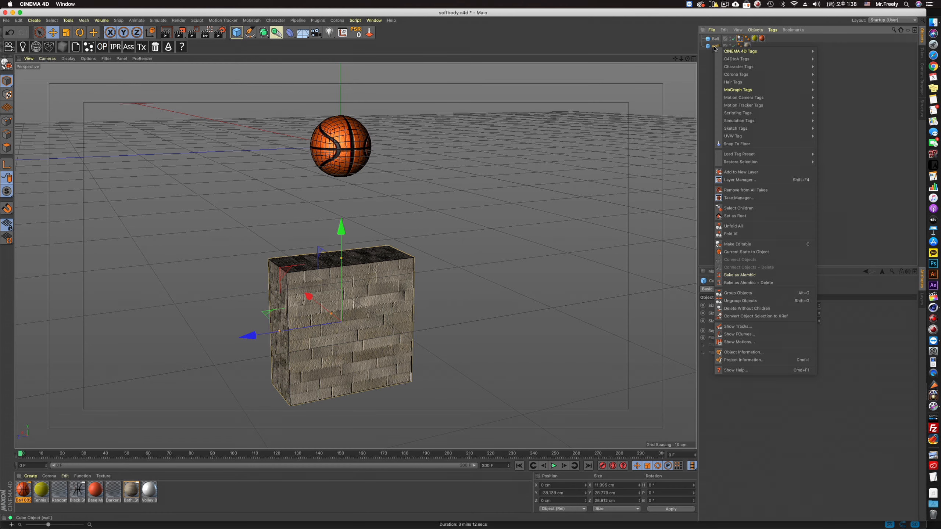
pyautogui.moveTo(796, 121)
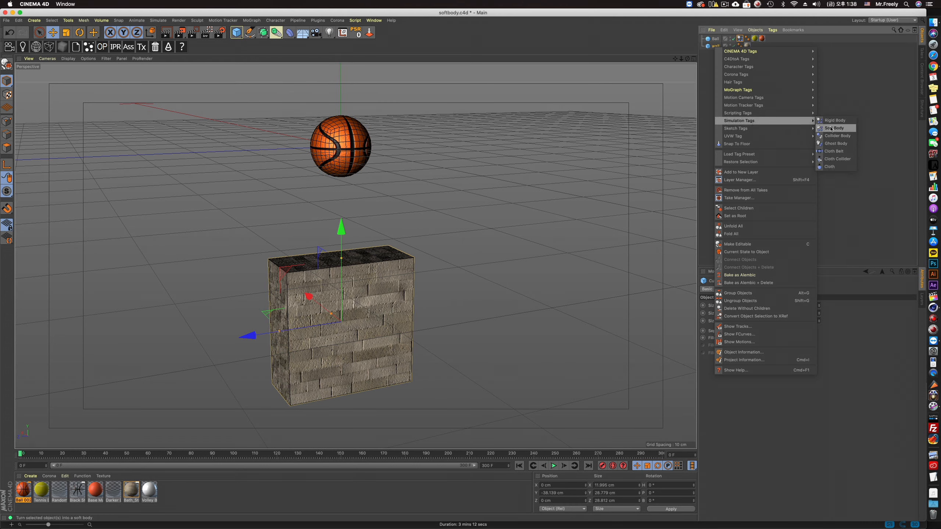
pyautogui.click(835, 128)
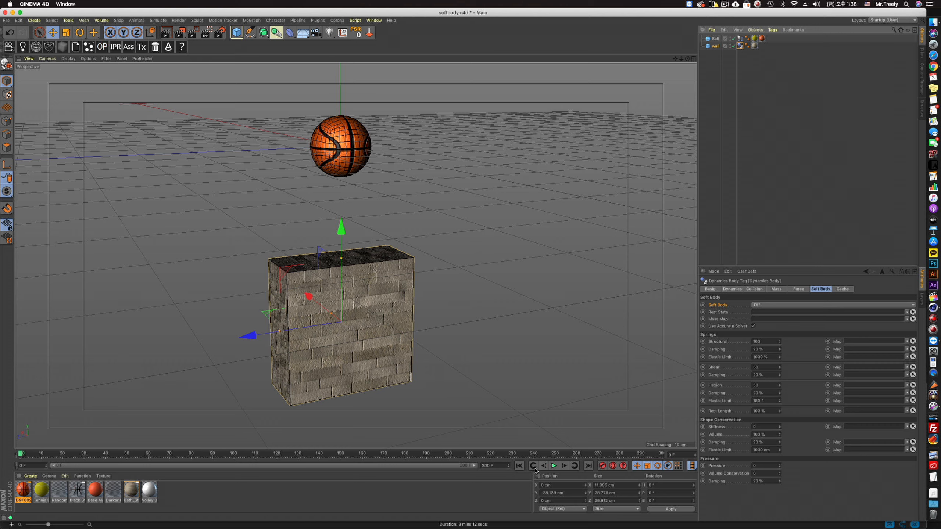
# Play the simulation from the first frame and examine how the ball lands on the wall
pyautogui.click(553, 465)
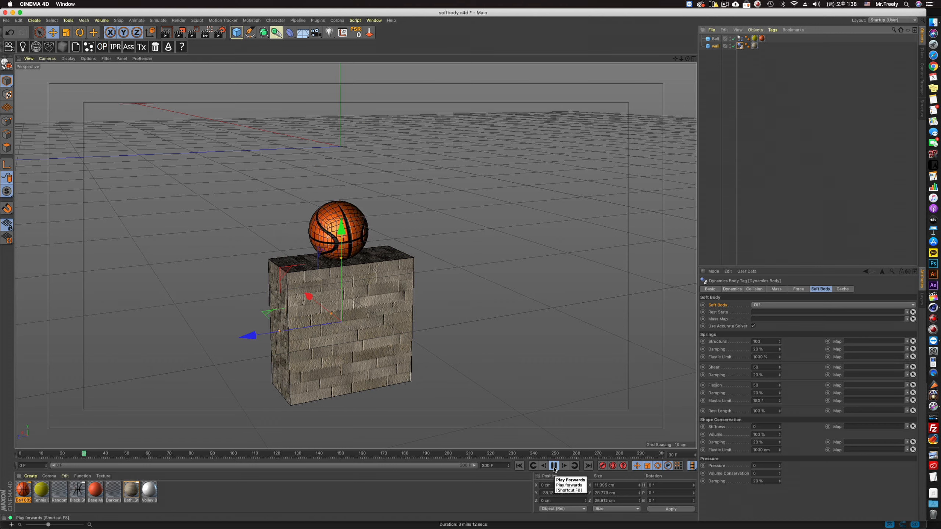
pyautogui.click(519, 466)
pyautogui.click(555, 467)
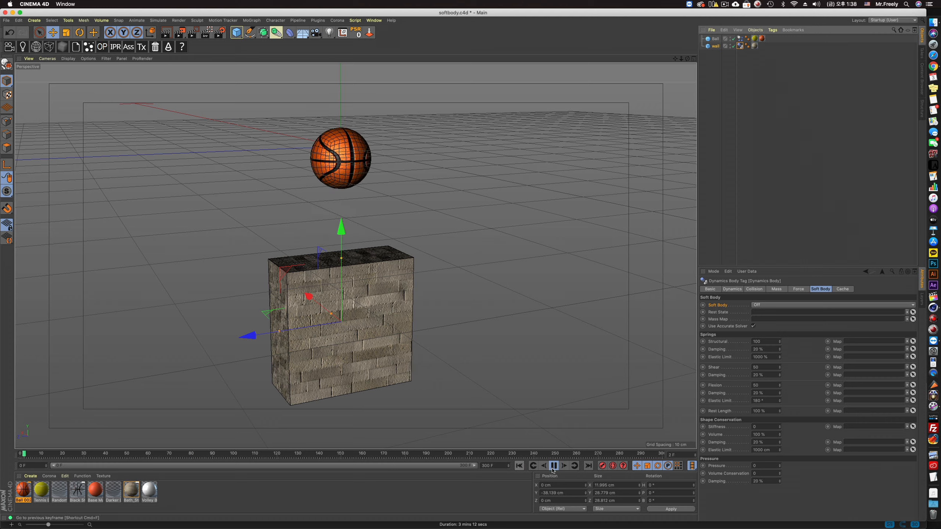
pyautogui.click(555, 467)
pyautogui.keyDown('alt'); pyautogui.moveTo(330, 330); pyautogui.dragTo(387, 321); pyautogui.keyUp('alt')
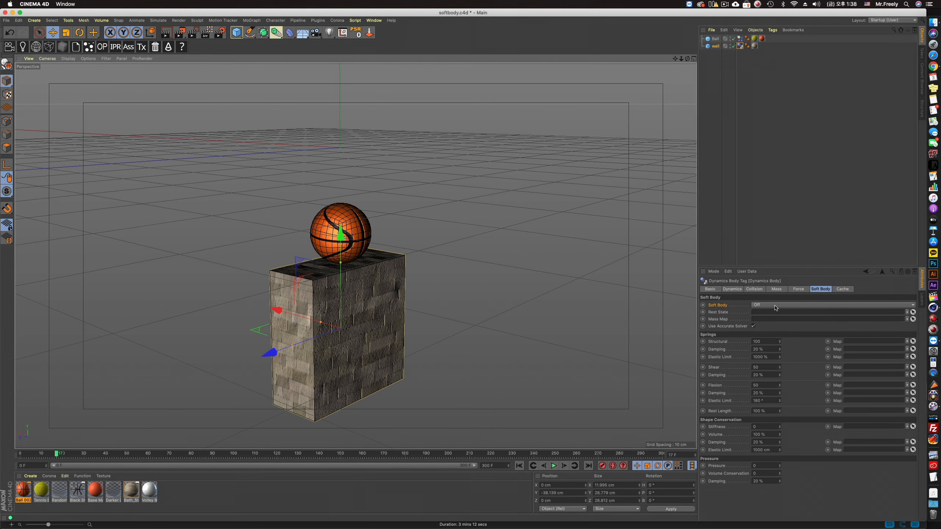
# Try setting the wall tag's Soft Body type to Made of Polygons/Lines and replay the simulation, then undo that change
pyautogui.click(775, 305)
pyautogui.click(770, 320)
pyautogui.keyDown('alt'); pyautogui.moveTo(493, 346); pyautogui.dragTo(471, 341); pyautogui.keyUp('alt')
pyautogui.click(522, 468)
pyautogui.click(554, 467)
pyautogui.click(554, 467)
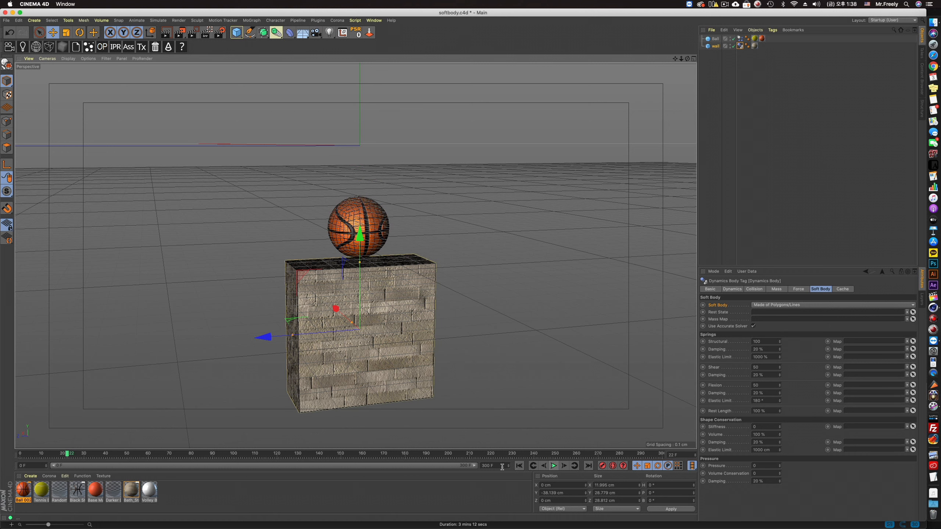
pyautogui.click(517, 468)
pyautogui.click(554, 467)
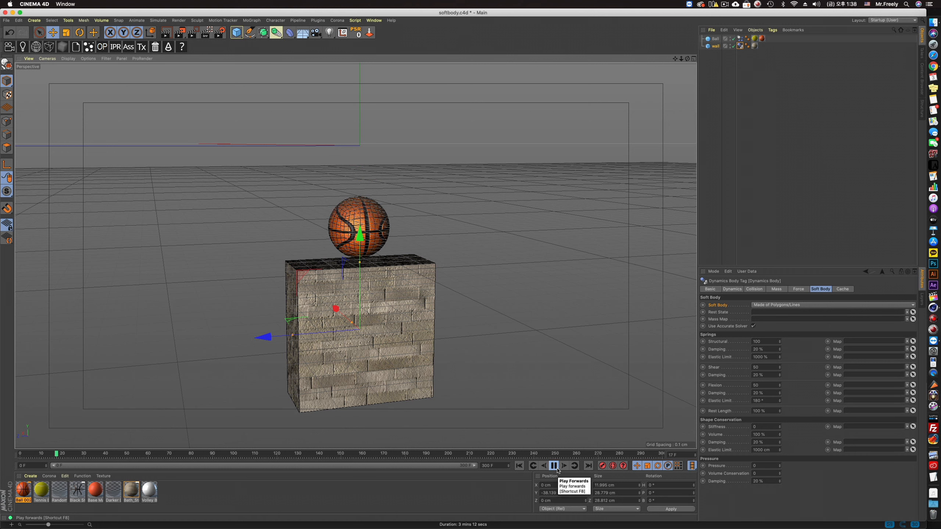
pyautogui.click(739, 45)
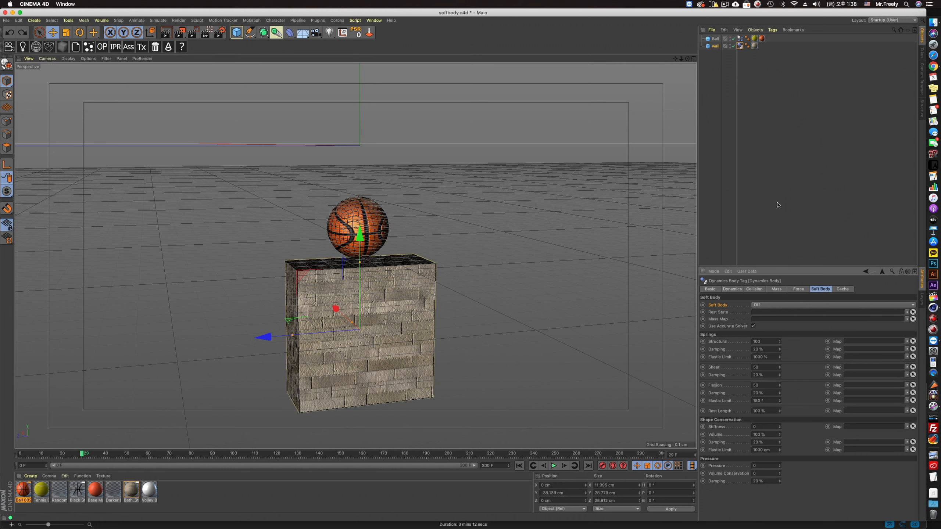
# Set the Soft Body type of the ball's dynamics tag to Made of Polygons/Lines
pyautogui.click(740, 39)
pyautogui.click(765, 304)
pyautogui.click(765, 319)
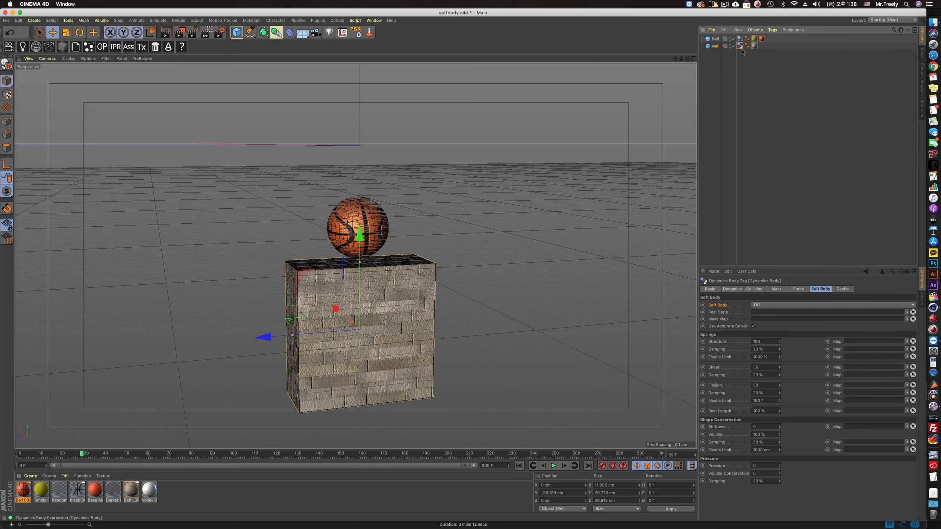
# Play the simulation from the start and examine how the soft ball deforms as it hits the wall
pyautogui.click(519, 466)
pyautogui.keyDown('alt'); pyautogui.moveTo(356, 180); pyautogui.dragTo(372, 190); pyautogui.keyUp('alt')
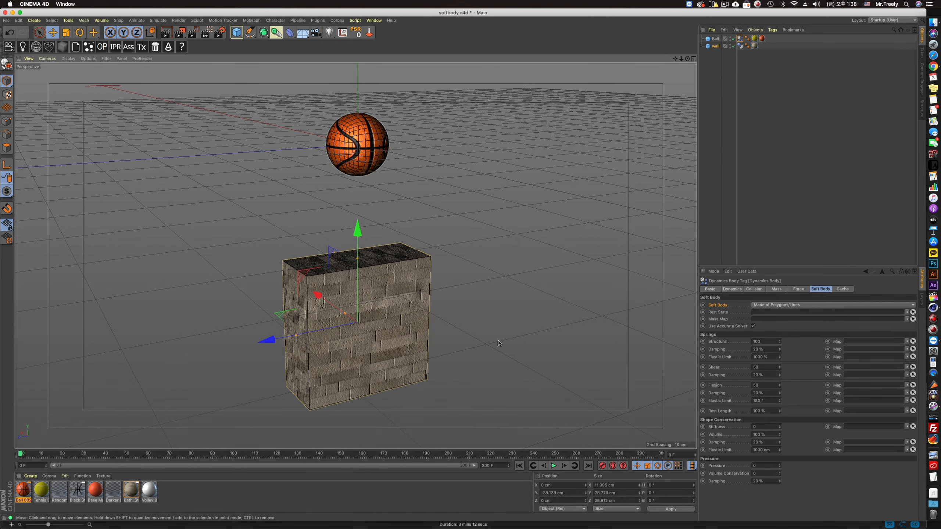
pyautogui.click(553, 466)
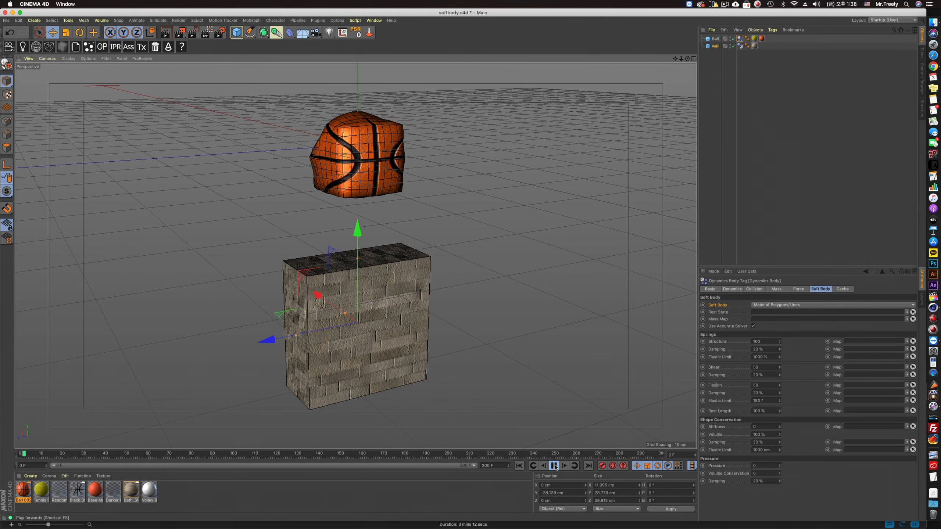
pyautogui.click(555, 466)
pyautogui.keyDown('alt'); pyautogui.moveTo(338, 188); pyautogui.dragTo(403, 251); pyautogui.keyUp('alt')
pyautogui.click(554, 466)
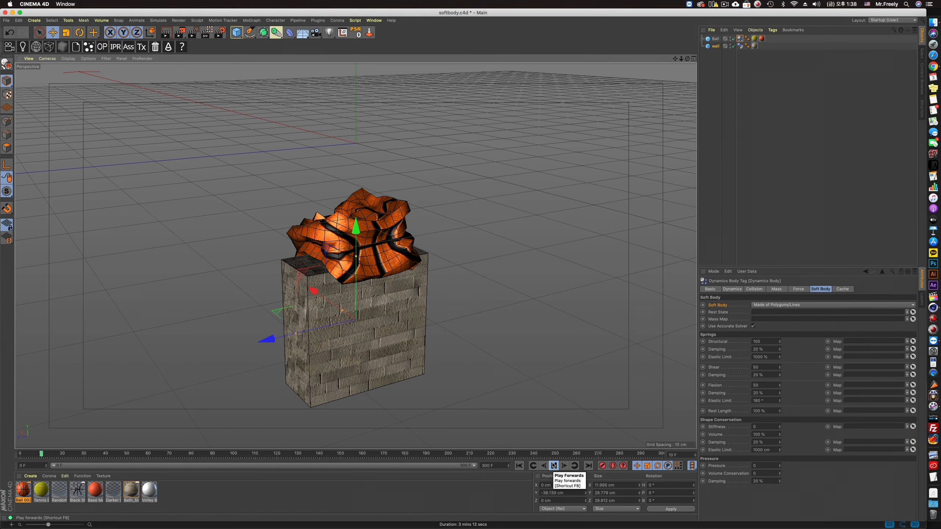
pyautogui.click(554, 466)
# Place the ball inside a Subdivision Surface and inspect the smoothed deformed mesh up close
pyautogui.moveTo(400, 264)
pyautogui.keyDown('alt'); pyautogui.mouseDown()
pyautogui.moveTo(476, 294)
pyautogui.moveTo(407, 261)
pyautogui.mouseUp(); pyautogui.keyUp('alt')
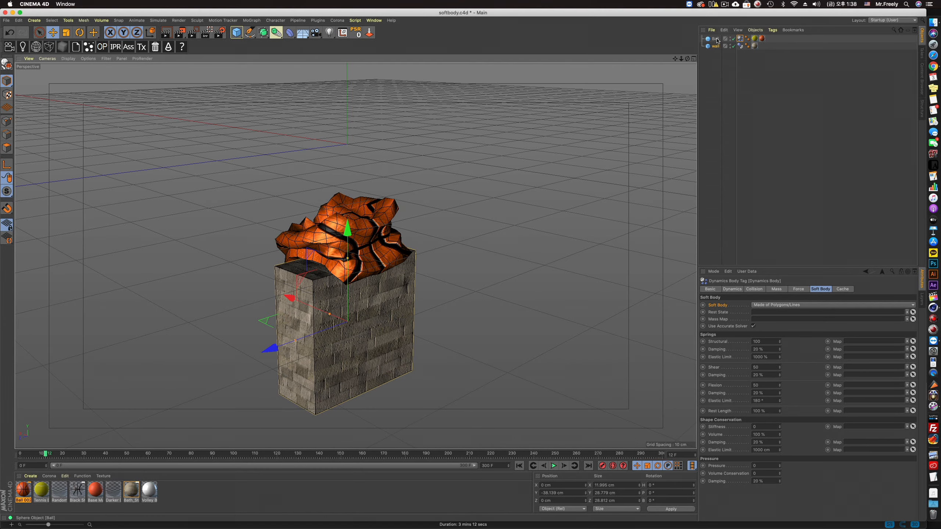
pyautogui.click(407, 260)
pyautogui.keyDown('alt'); pyautogui.click(266, 37); pyautogui.keyUp('alt')
pyautogui.keyDown('alt'); pyautogui.moveTo(348, 197); pyautogui.dragTo(404, 198); pyautogui.keyUp('alt')
pyautogui.scroll(5, 321, 229)
pyautogui.scroll(-4, 403, 198)
pyautogui.keyDown('alt'); pyautogui.moveTo(383, 228); pyautogui.dragTo(419, 200); pyautogui.keyUp('alt')
pyautogui.scroll(-4, 360, 202)
pyautogui.scroll(2, 359, 202)
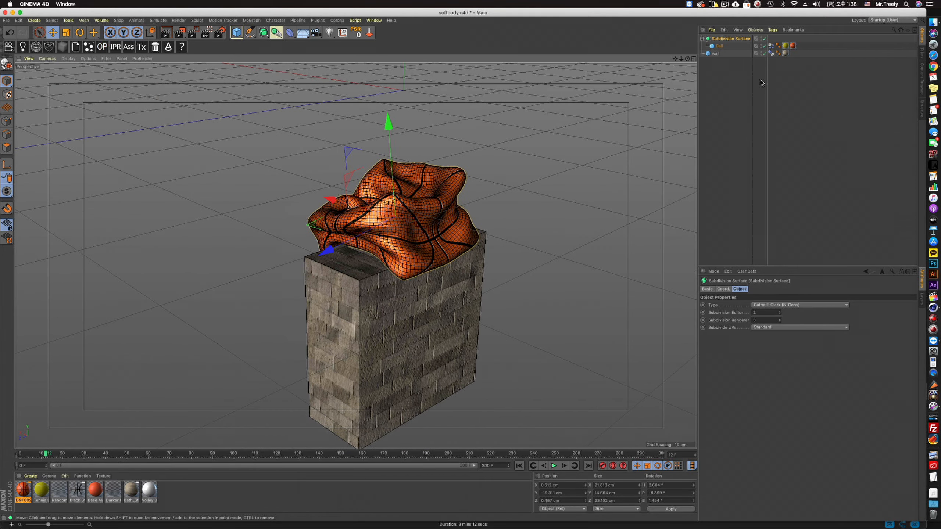
# Disable the Subdivision Surface and open the Soft Body settings of the ball's dynamics tag
pyautogui.click(763, 38)
pyautogui.click(719, 46)
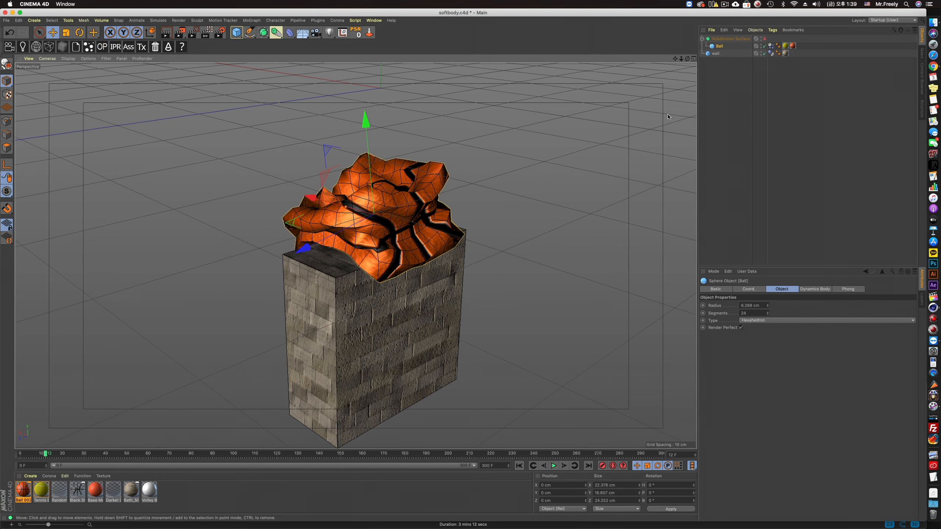
pyautogui.click(771, 46)
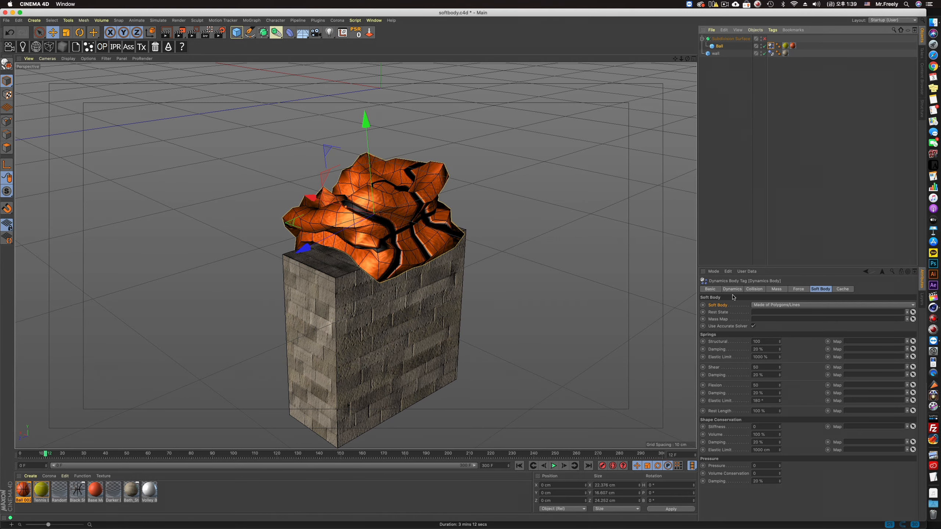
# Set the ball's Structural spring value to 10 and play the simulation from the start
pyautogui.click(724, 342)
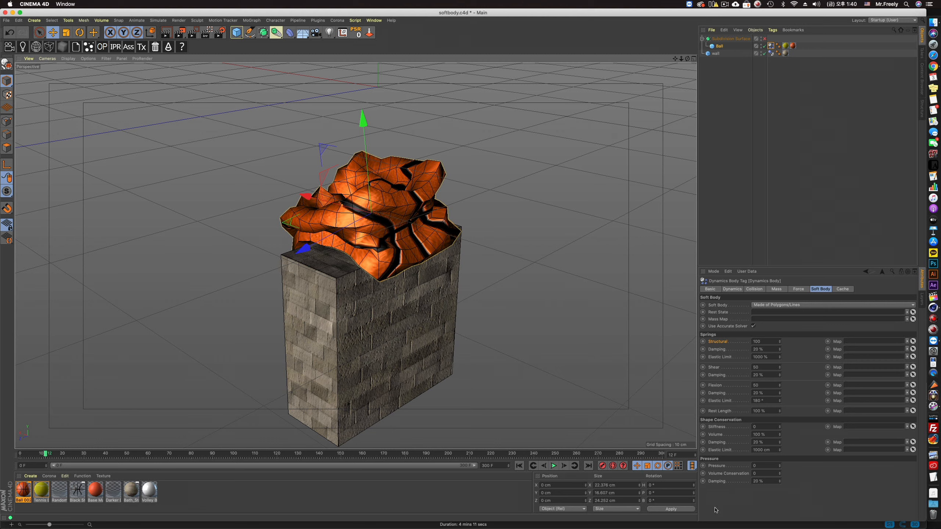
pyautogui.click(767, 343)
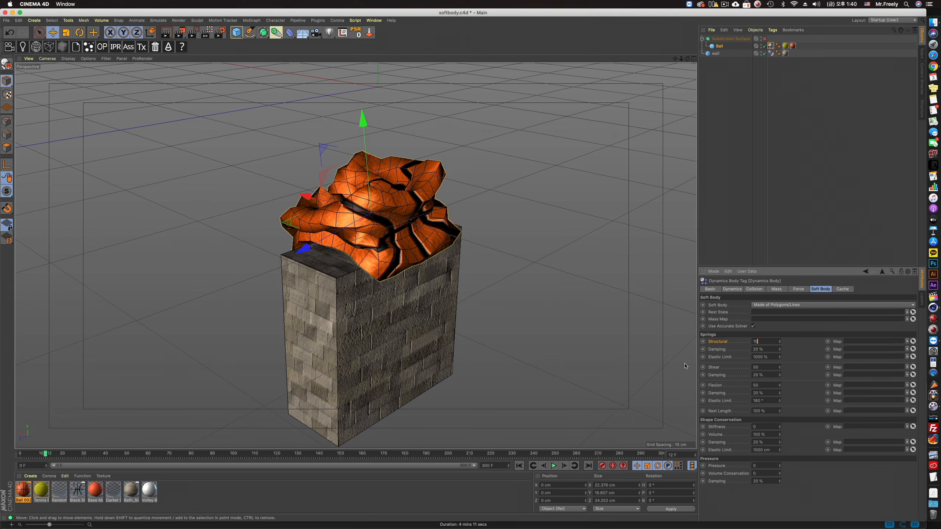
pyautogui.click(519, 466)
pyautogui.click(554, 466)
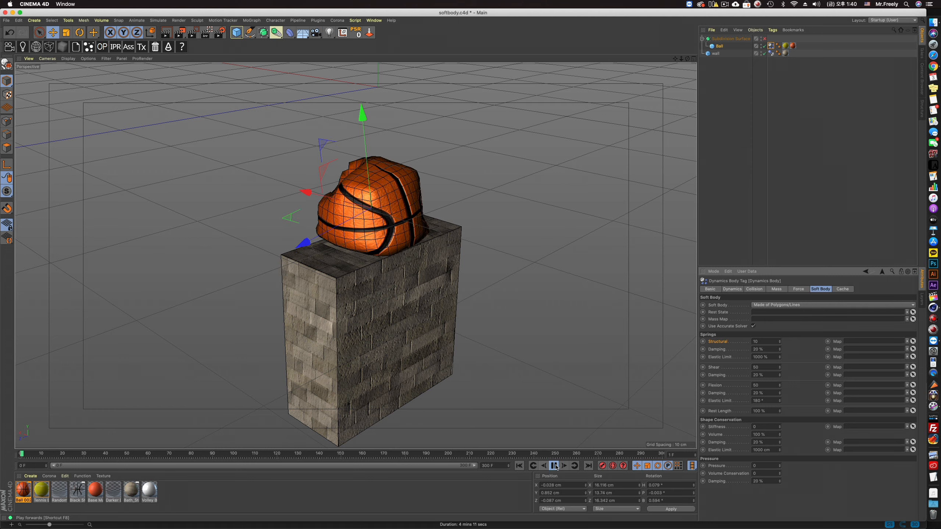
pyautogui.click(519, 466)
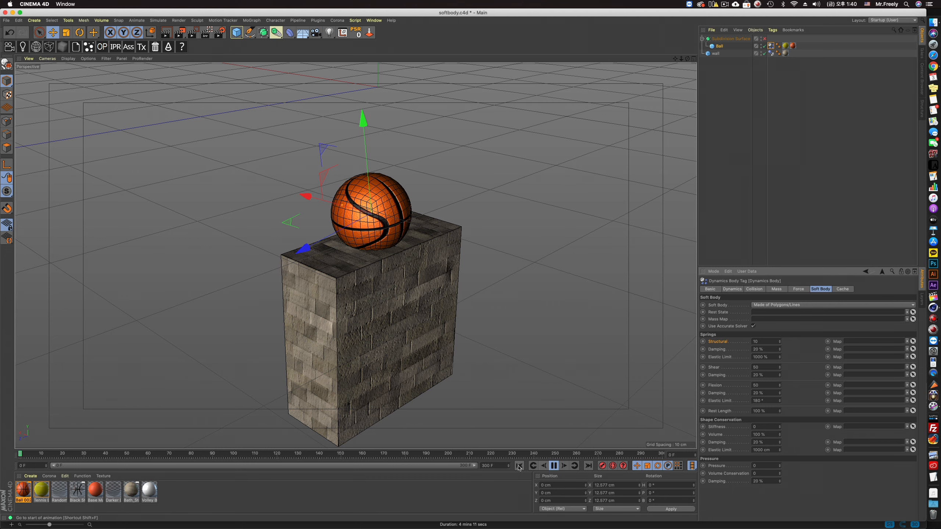
pyautogui.click(519, 466)
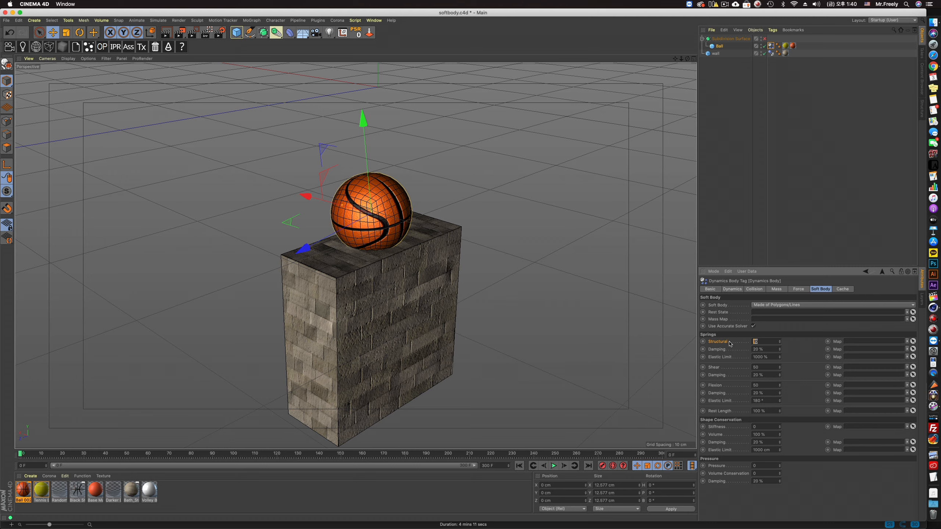
# Set the ball's Structural spring value to 100 and replay the simulation for comparison
pyautogui.click(432, 500)
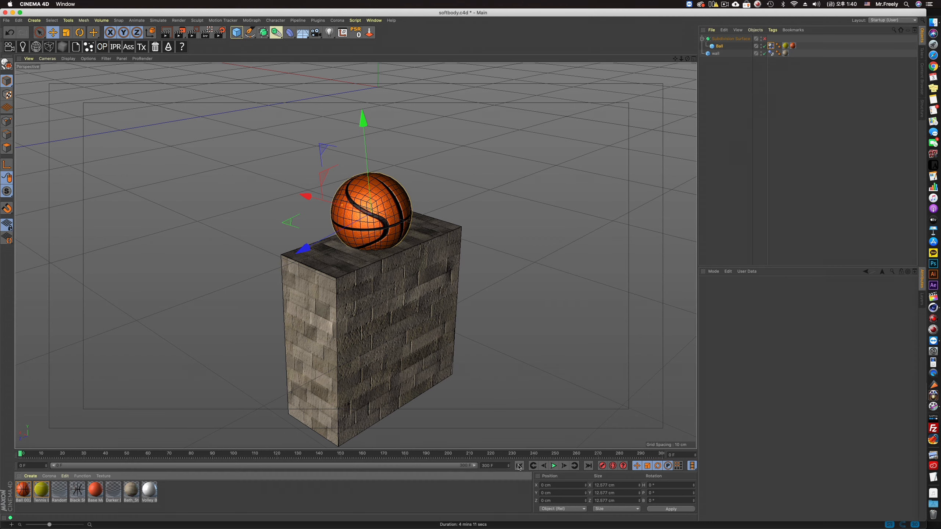
pyautogui.click(553, 466)
pyautogui.click(553, 466)
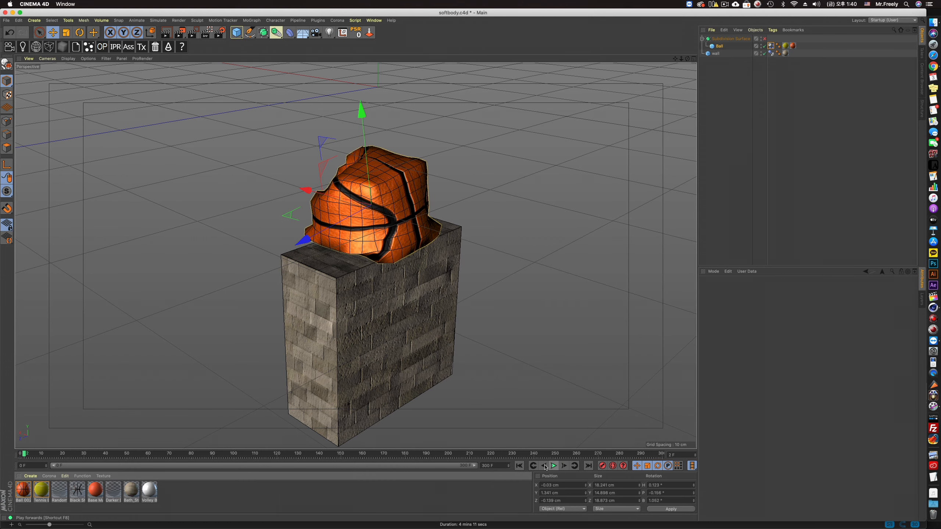
pyautogui.click(518, 466)
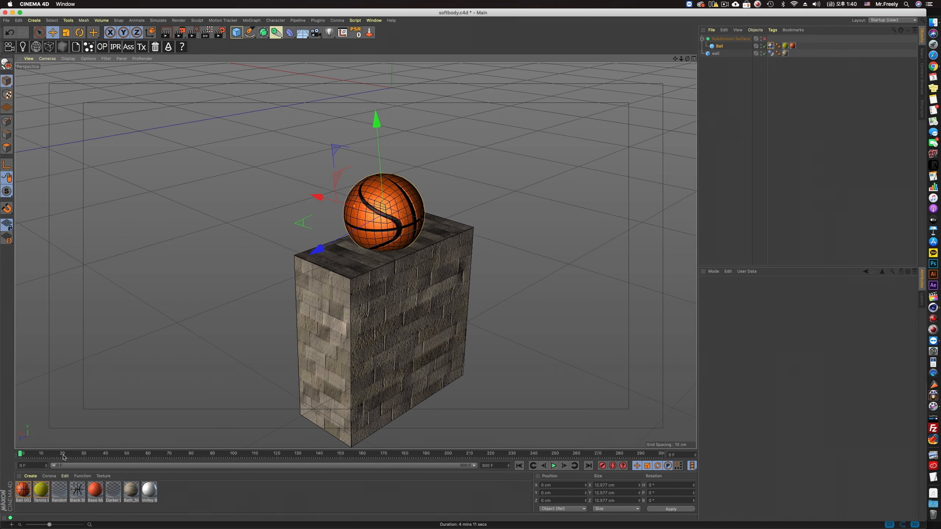
pyautogui.click(770, 45)
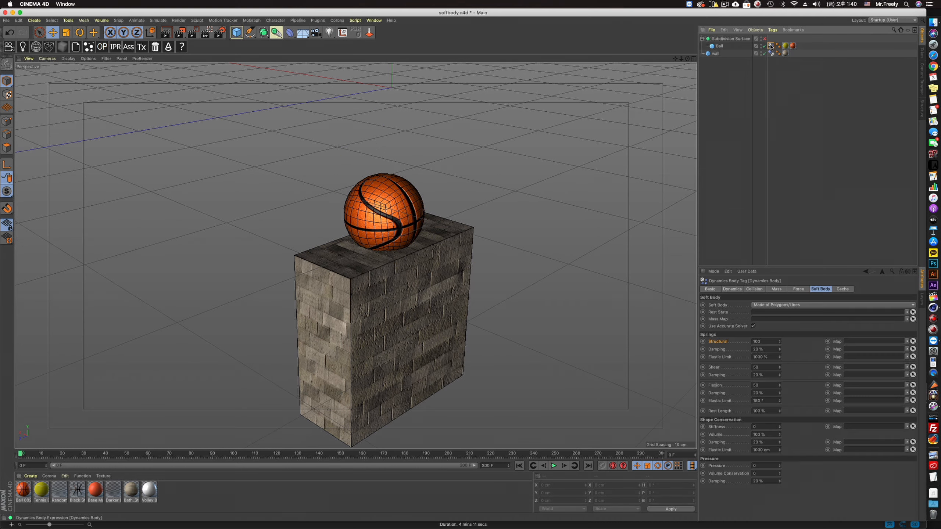
# Undo the spring edits and the Subdivision Surface, and return the timeline to the first frame
pyautogui.press('super+z')
pyautogui.press('super+z')
pyautogui.press('super+z')
pyautogui.press('super+z')
pyautogui.press('super+z')
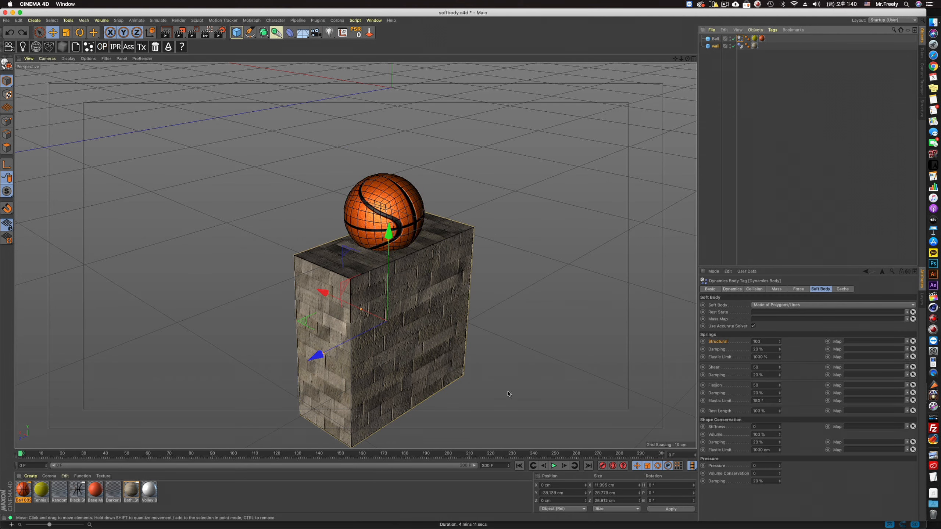
pyautogui.click(519, 466)
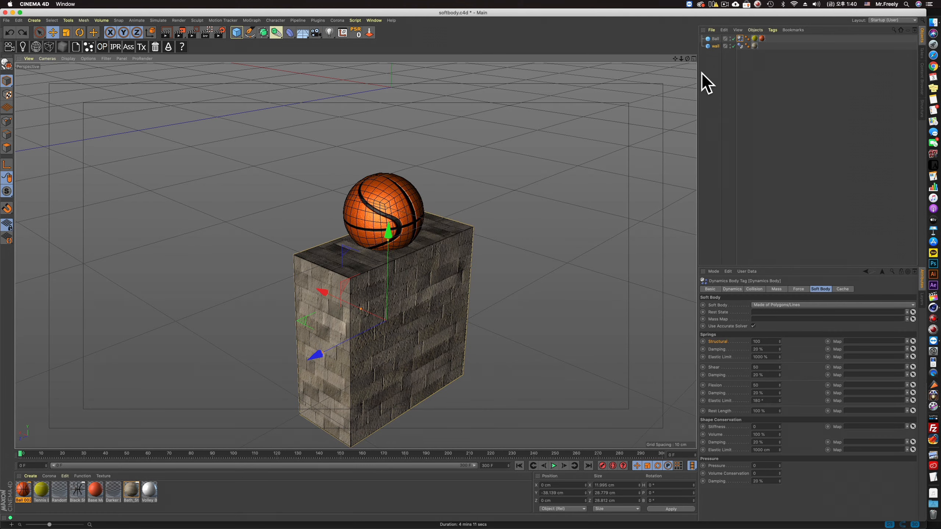
# Raise the ball clear of the wall to a Y position of about -3.35 cm
pyautogui.click(711, 43)
pyautogui.click(712, 40)
pyautogui.moveTo(376, 120); pyautogui.dragTo(370, 21)
pyautogui.keyDown('alt'); pyautogui.moveTo(447, 229); pyautogui.dragTo(431, 281, button='middle'); pyautogui.keyUp('alt')
pyautogui.keyDown('alt'); pyautogui.moveTo(518, 259); pyautogui.dragTo(499, 266, button='right'); pyautogui.keyUp('alt')
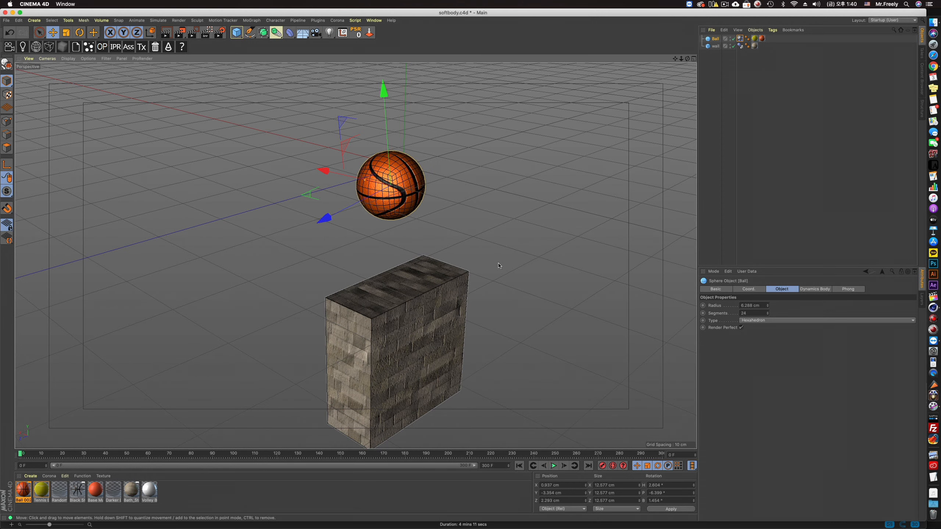
# Set the ball's H, P and B rotation values to 0°
pyautogui.click(752, 291)
pyautogui.click(839, 305)
pyautogui.write('0')
pyautogui.press('Tab')
pyautogui.write('0')
pyautogui.press('Tab')
pyautogui.write('0')
pyautogui.press('Return')
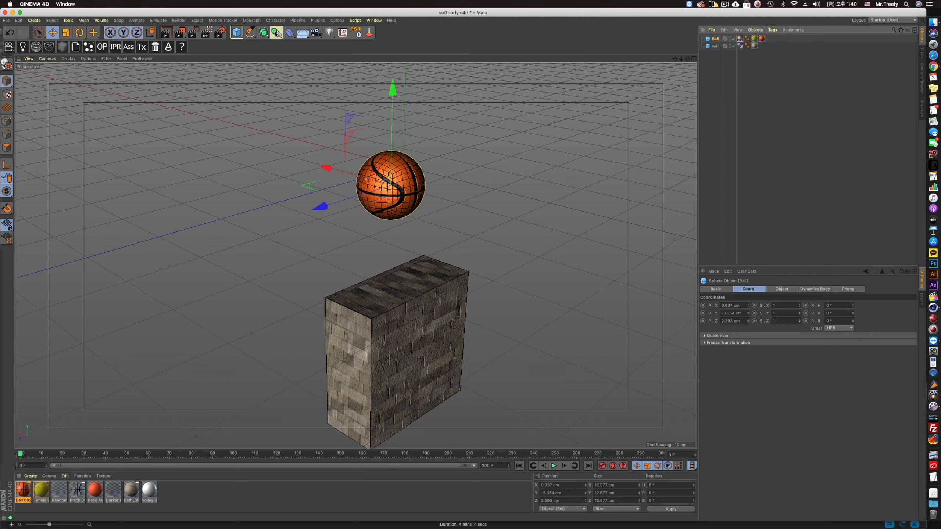
# Add a disabled Subdivision Surface as the Ball's parent and play the soft body simulation until the ball hits the wall
pyautogui.keyDown('alt'); pyautogui.click(264, 32); pyautogui.keyUp('alt')
pyautogui.click(764, 39)
pyautogui.keyDown('alt'); pyautogui.moveTo(492, 255); pyautogui.dragTo(497, 234, button='middle'); pyautogui.keyUp('alt')
pyautogui.click(553, 466)
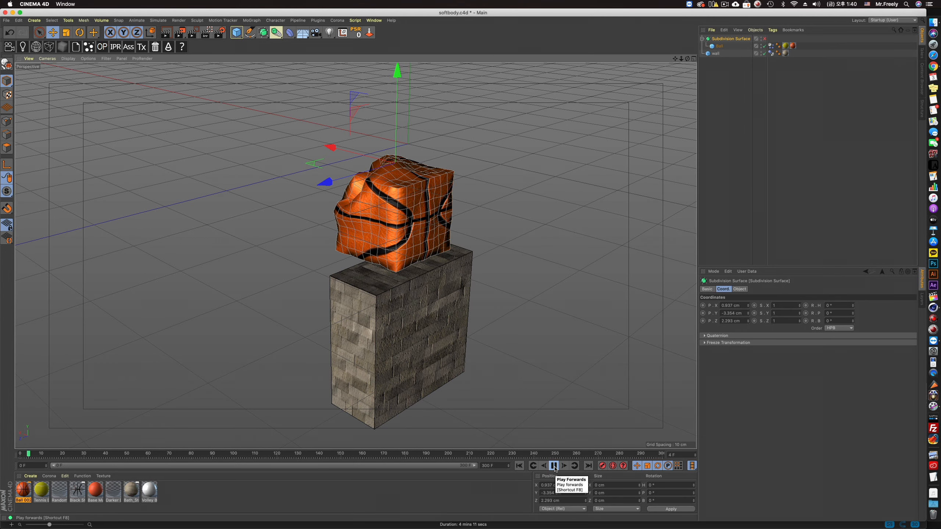
pyautogui.click(554, 465)
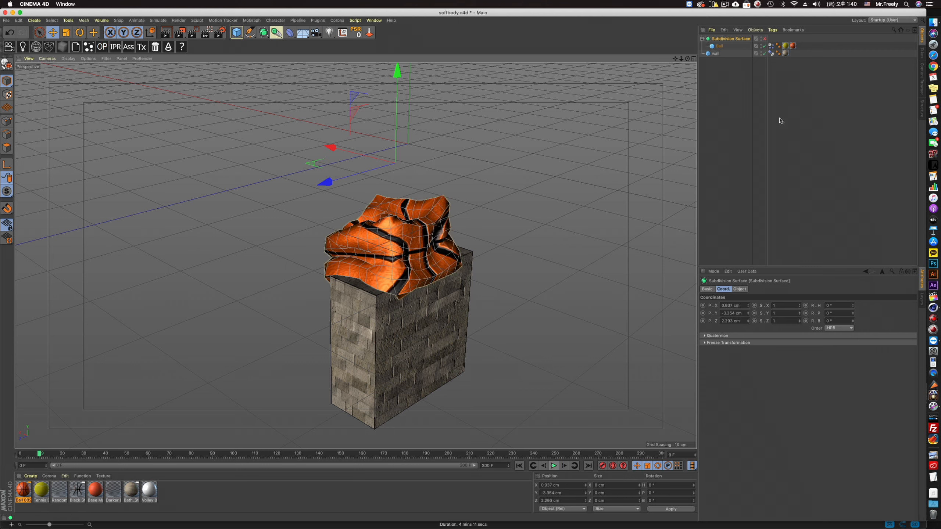
# Set the Structural spring value of the Ball's Dynamics Body tag to 10 and replay the simulation from the first frame
pyautogui.click(772, 46)
pyautogui.doubleClick(760, 342)
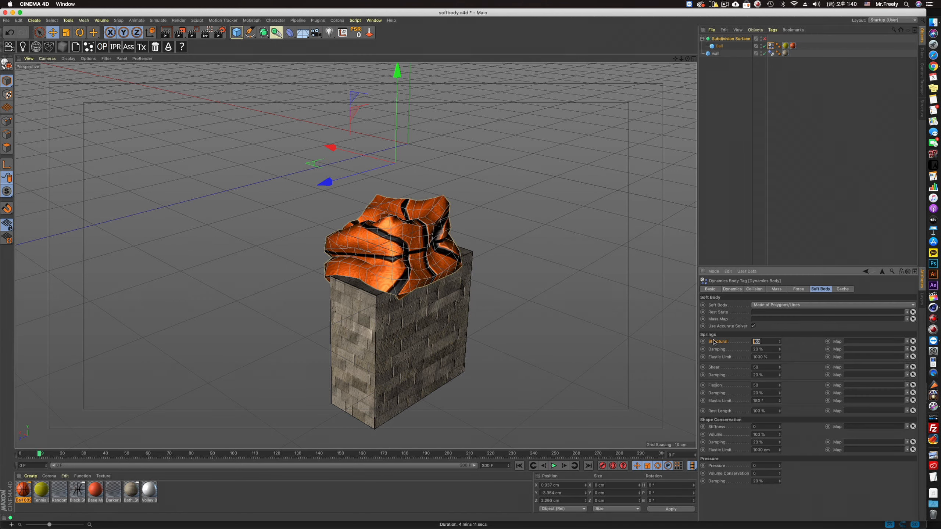
pyautogui.click(518, 466)
pyautogui.click(553, 466)
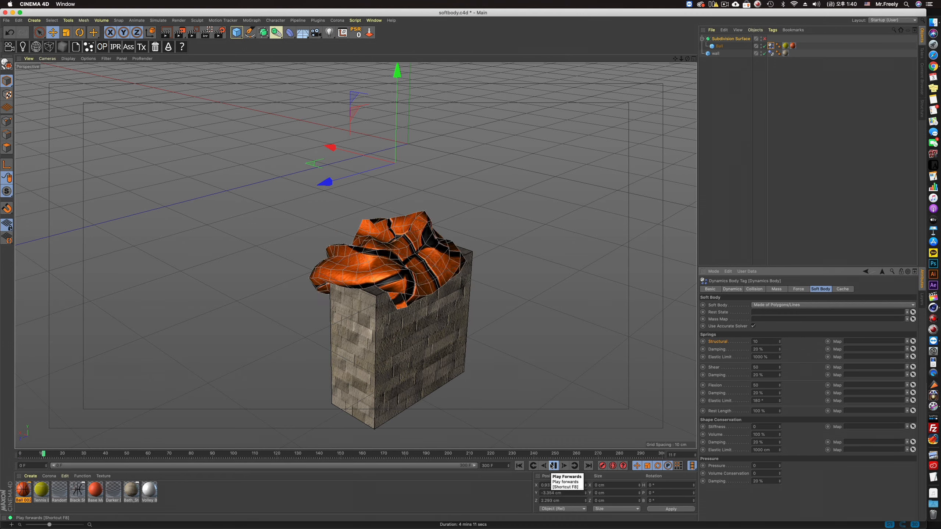
pyautogui.click(553, 466)
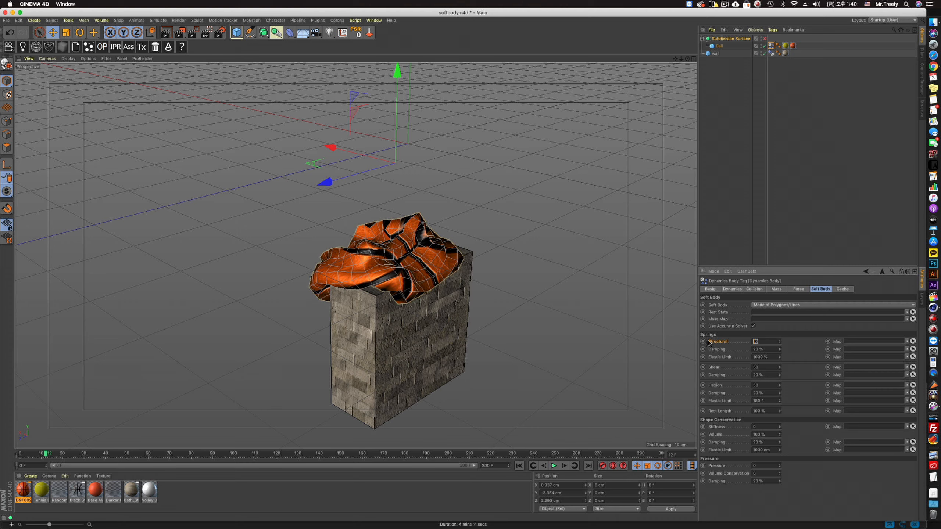
# Set the ball's Structural spring value to 1 and replay the fall onto the wall
pyautogui.click(519, 466)
pyautogui.click(553, 466)
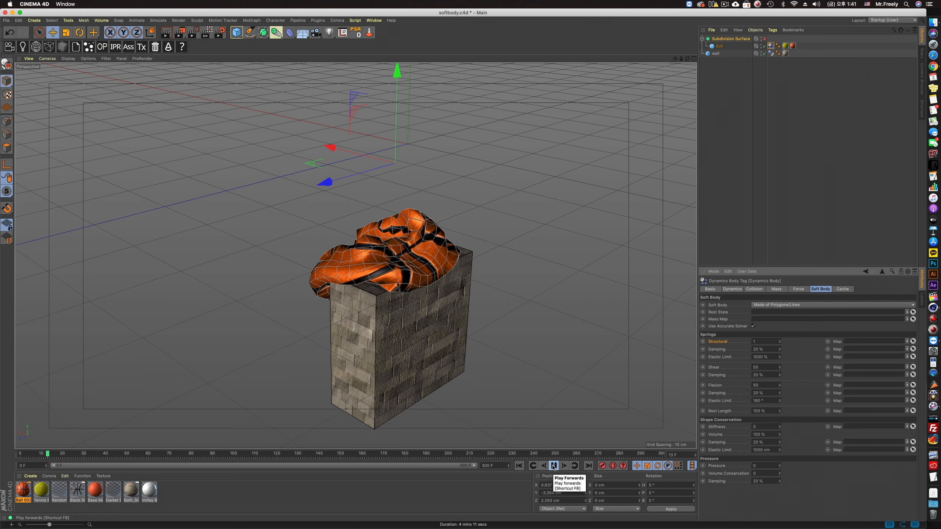
pyautogui.click(554, 466)
# Set the ball's Structural spring value to 200 and replay the simulation from the first frame
pyautogui.click(519, 465)
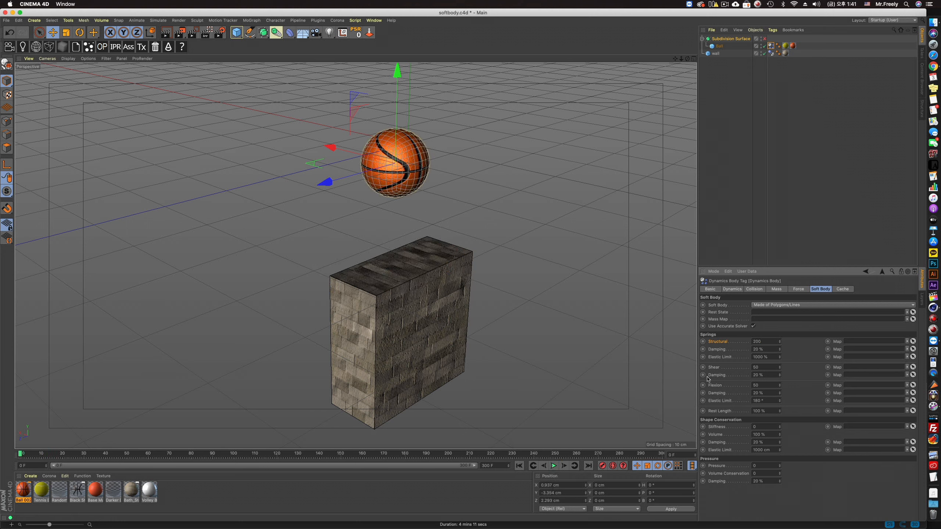
pyautogui.click(554, 468)
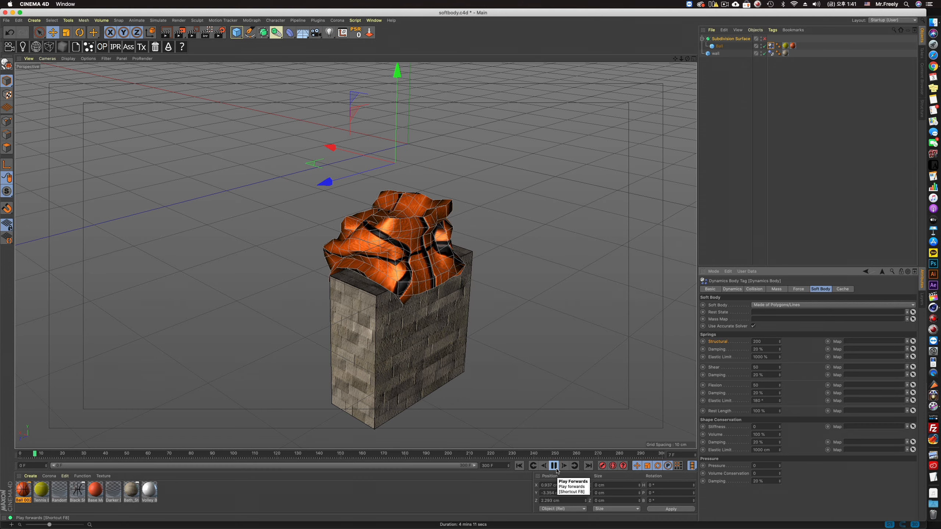
pyautogui.click(554, 466)
# Set the ball's Structural spring value to 2000 and replay the simulation from the first frame
pyautogui.click(519, 466)
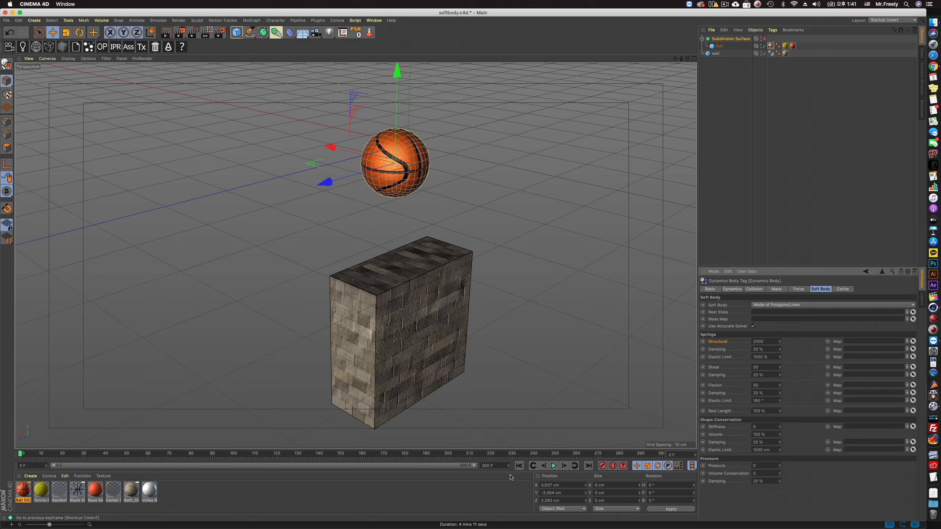
pyautogui.click(555, 467)
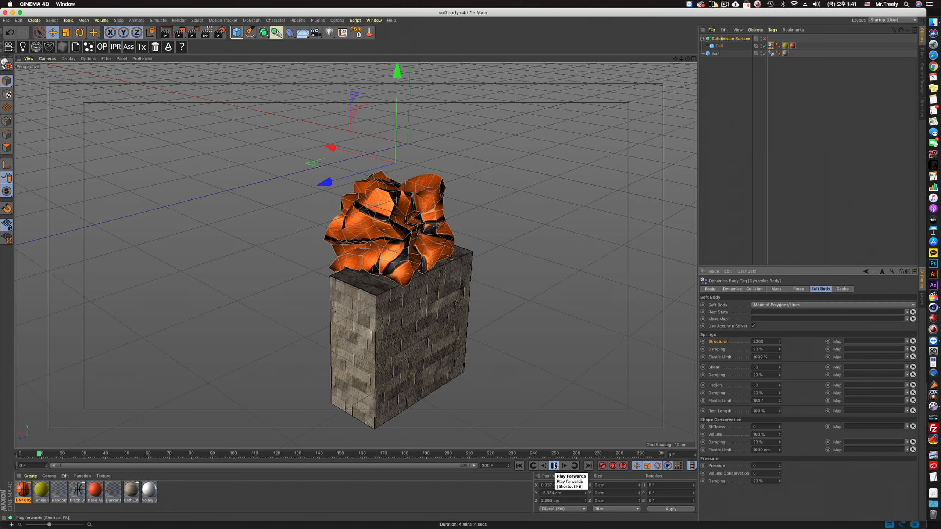
pyautogui.click(554, 466)
# Set the ball's Structural spring value to 100 and replay the simulation from the first frame
pyautogui.click(519, 466)
pyautogui.doubleClick(769, 342)
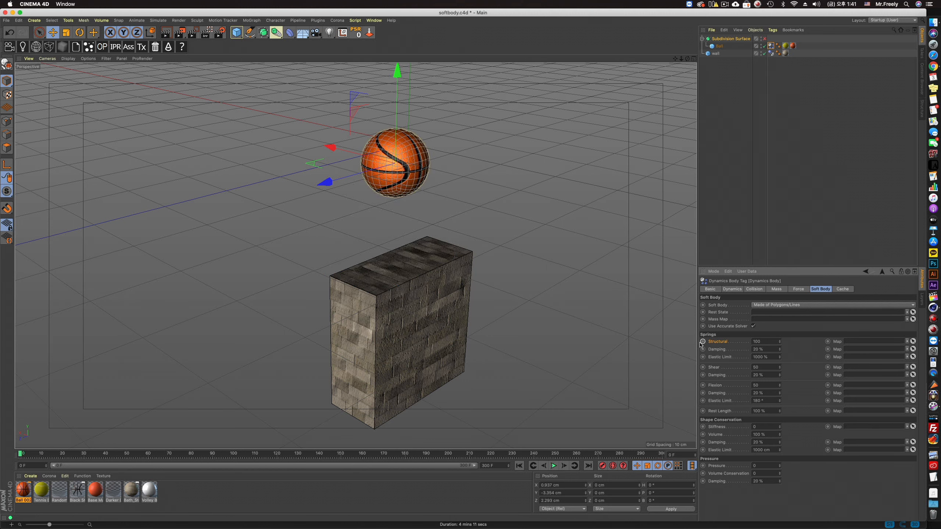
pyautogui.click(554, 466)
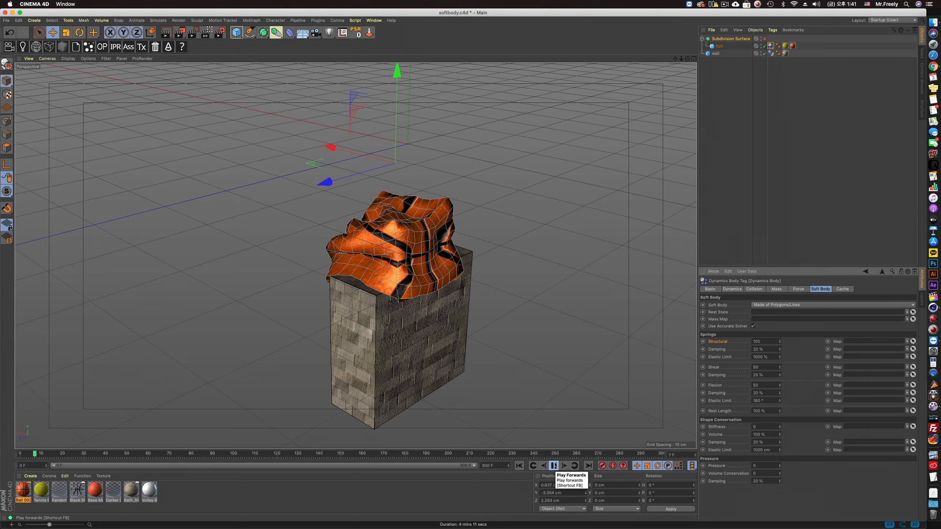
pyautogui.click(553, 466)
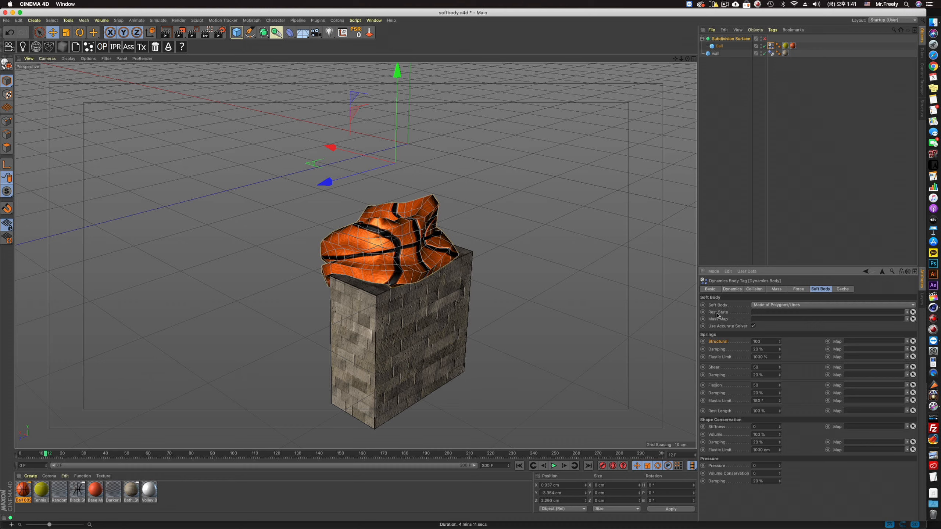
# Set the ball's Structural spring value to 0 and replay the simulation from the first frame
pyautogui.click(767, 340)
pyautogui.write('0')
pyautogui.click(519, 465)
pyautogui.click(554, 465)
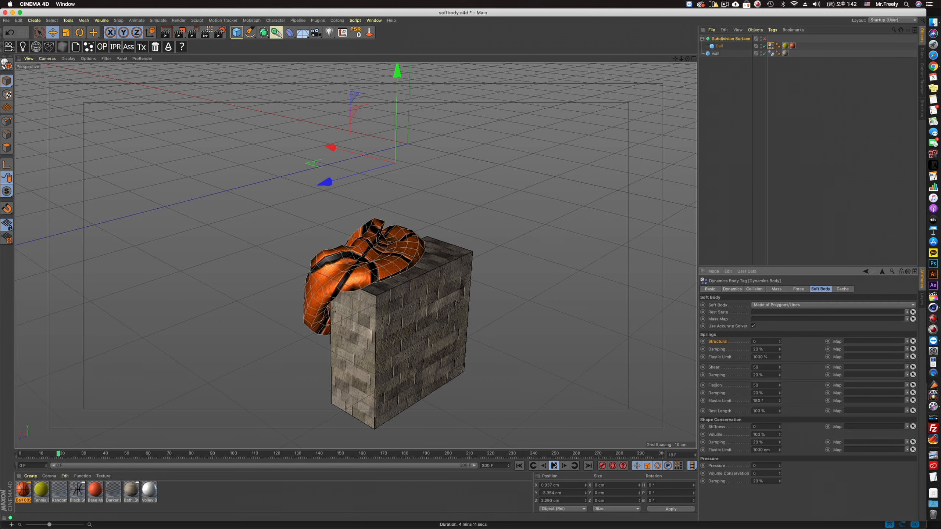
pyautogui.click(553, 466)
# Set the ball's Structural spring value to 1000 and replay the simulation from the first frame
pyautogui.click(520, 465)
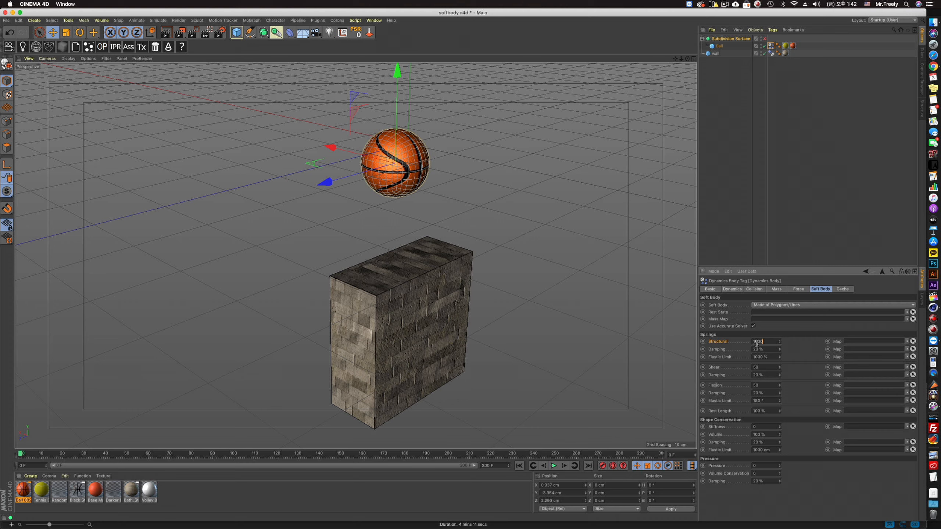
pyautogui.click(553, 466)
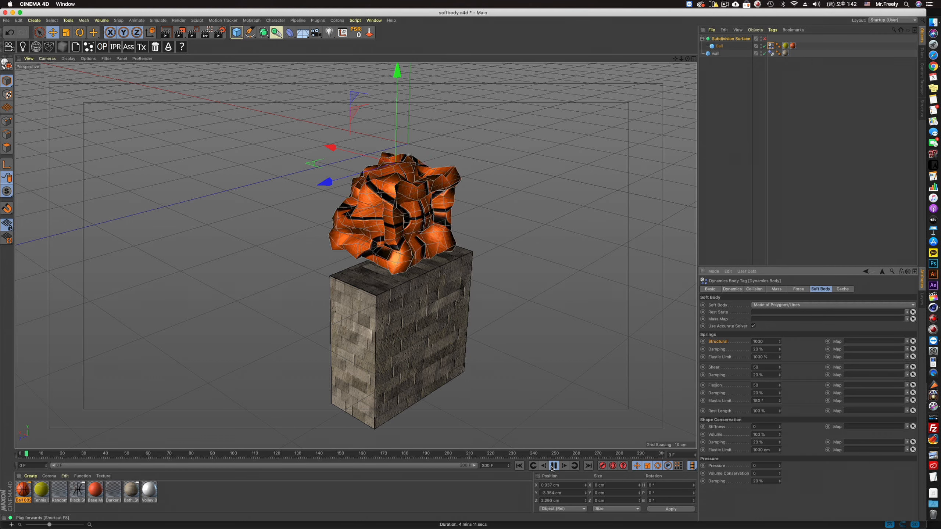
pyautogui.click(553, 466)
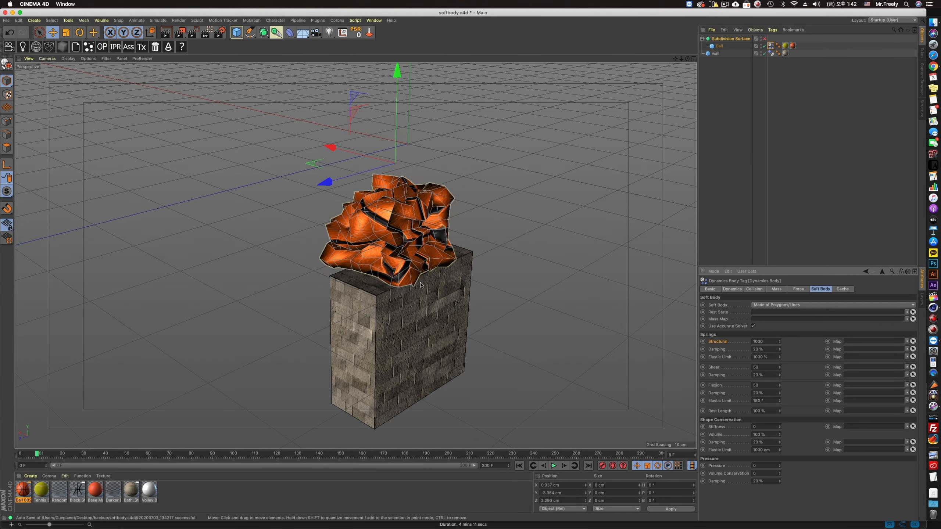
# Restore the ball's Structural spring value to 100 and point out its Damping and Elastic Limit settings
pyautogui.click(769, 342)
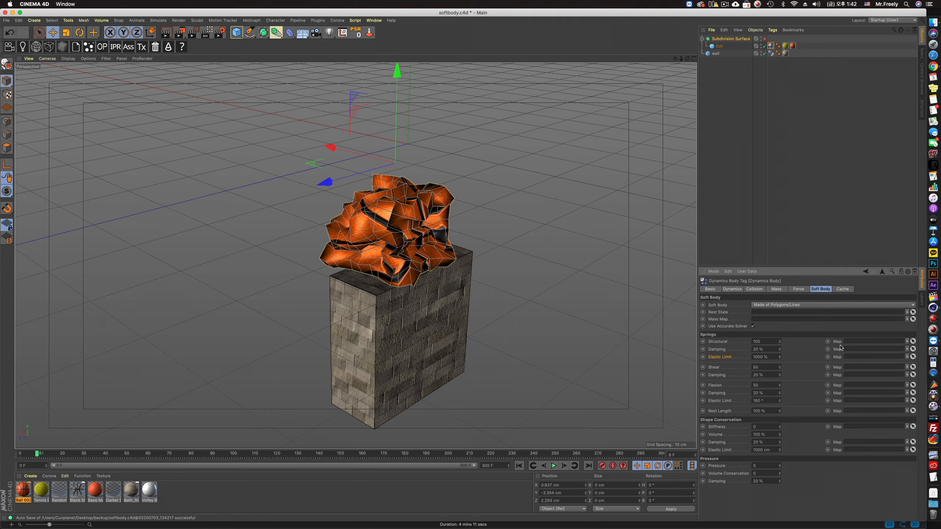
pyautogui.click(728, 356)
pyautogui.click(837, 349)
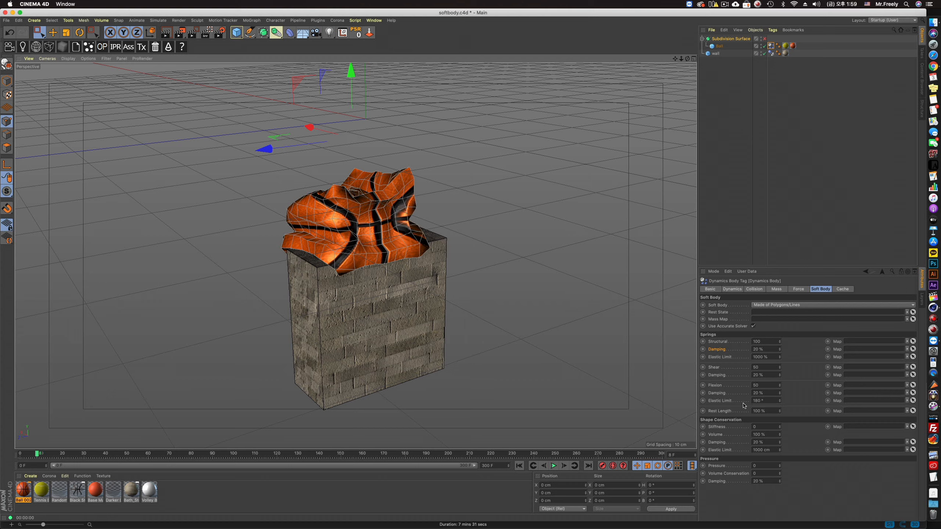
pyautogui.click(765, 349)
pyautogui.click(720, 352)
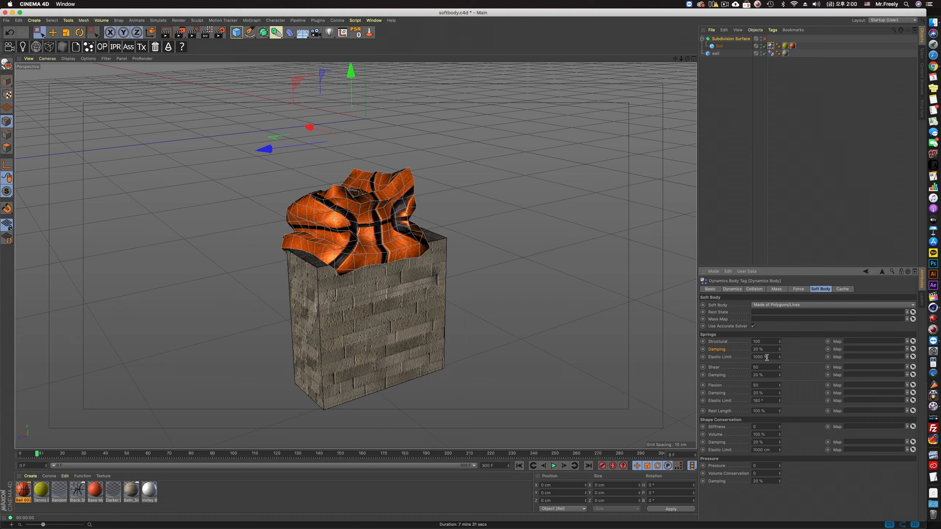
# Set the Damping of the ball's Structural spring to 100 %
pyautogui.click(763, 341)
pyautogui.press('Tab')
pyautogui.write('100')
pyautogui.press('Return')
# Replay the simulation from the first frame, stop it on impact, and enable the Subdivision Surface to view the smoothed ball
pyautogui.click(519, 465)
pyautogui.click(554, 466)
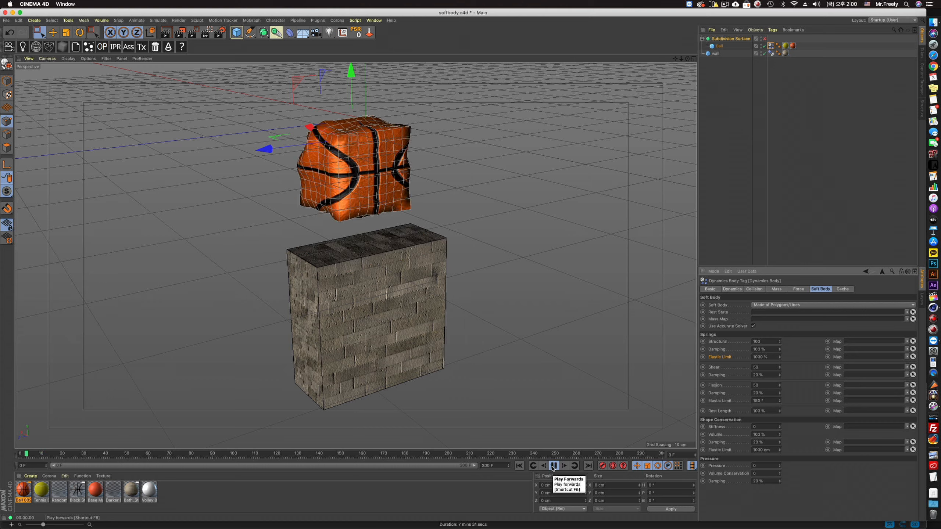
pyautogui.click(553, 465)
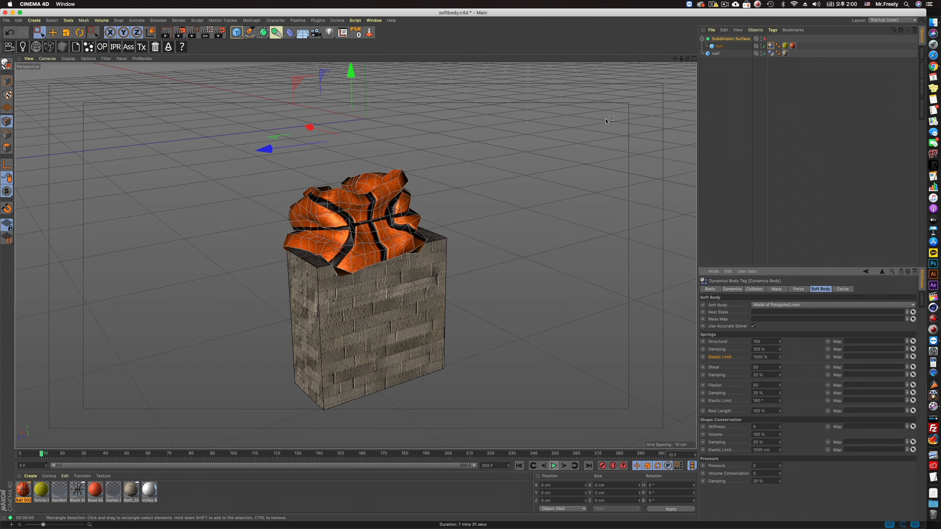
pyautogui.click(763, 38)
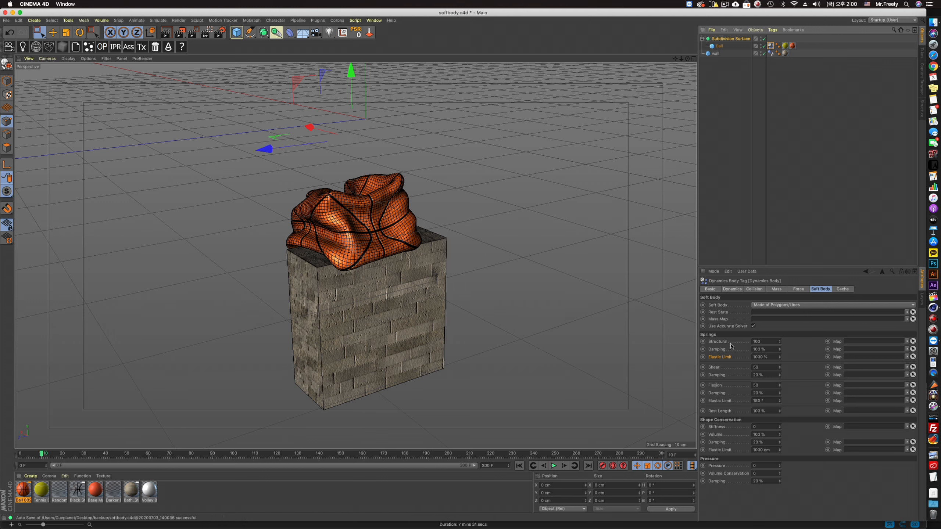
# Set the ball's Structural spring value, its Damping and its Elastic Limit all to 0
pyautogui.click(765, 341)
pyautogui.write('0')
pyautogui.press('Tab')
pyautogui.write('0')
pyautogui.press('Tab')
pyautogui.write('0')
pyautogui.press('Tab')
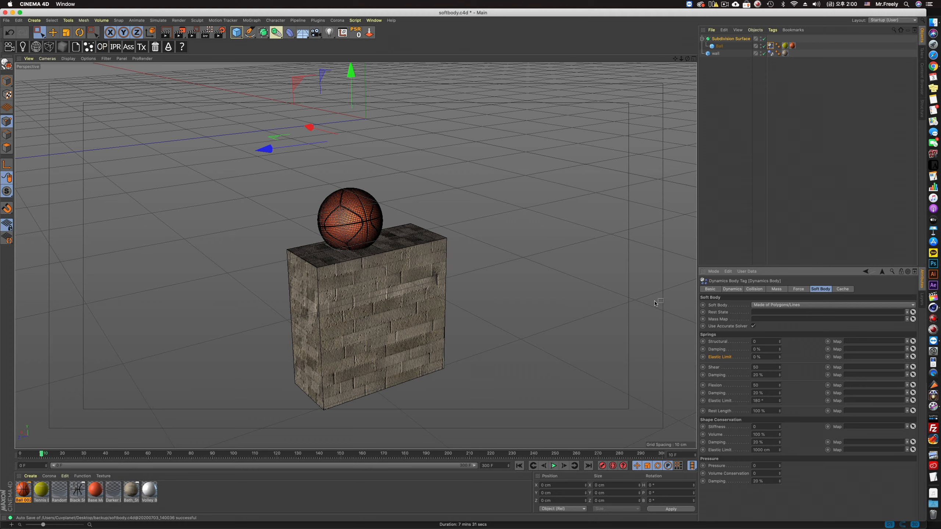
# Disable the Subdivision Surface and replay the simulation from the first frame until the ball collapses on the wall
pyautogui.click(764, 39)
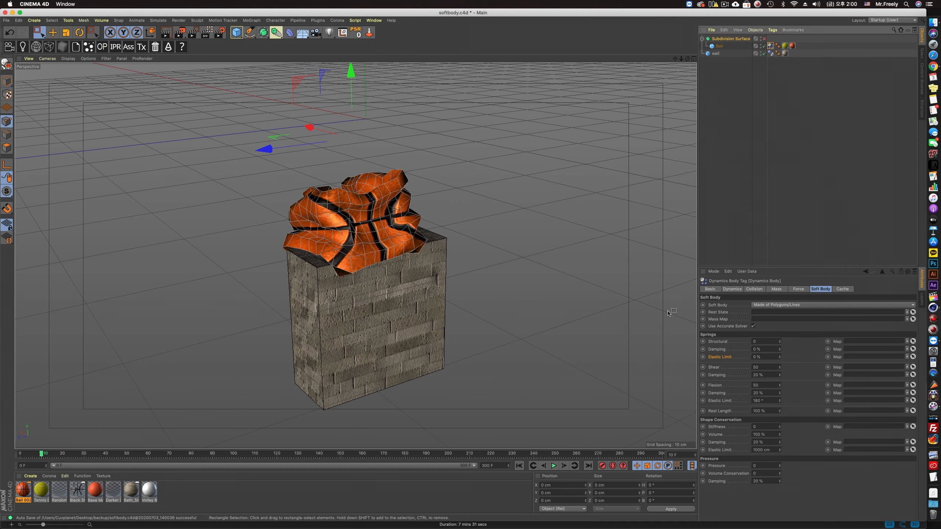
pyautogui.click(518, 466)
pyautogui.click(554, 466)
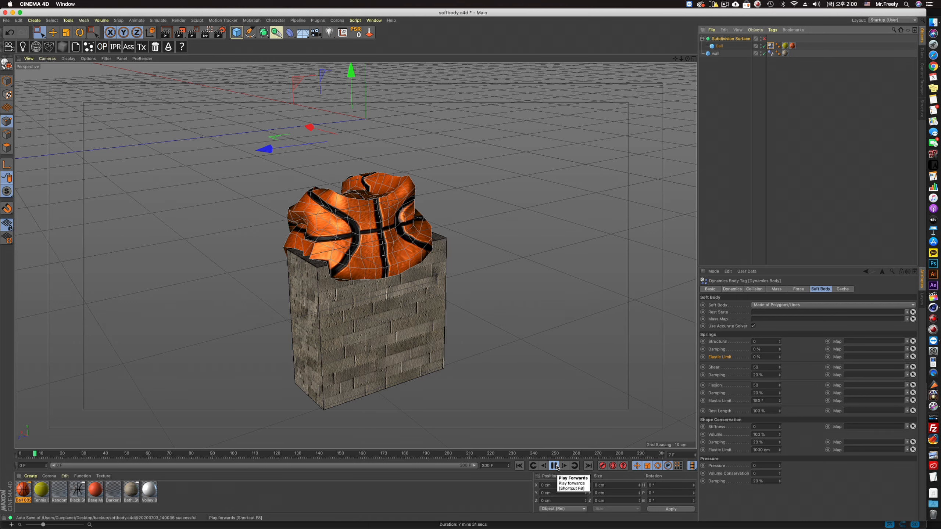
pyautogui.click(555, 466)
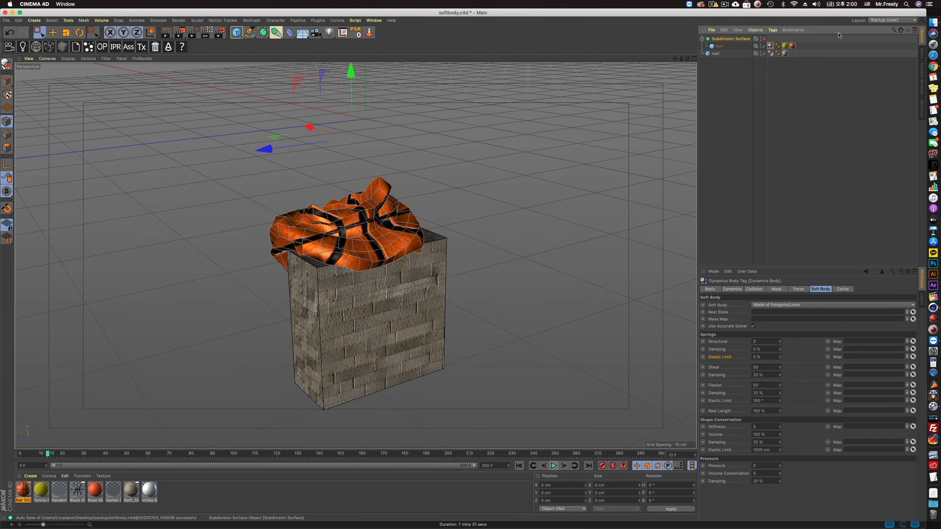
# Enable the Subdivision Surface and continue the simulation until the ball sags over the wall's edge
pyautogui.click(762, 39)
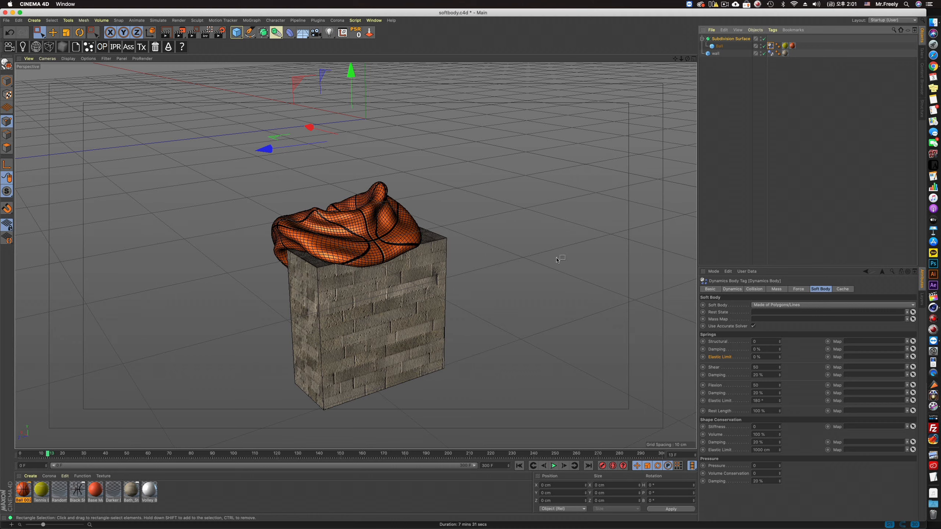
pyautogui.click(553, 466)
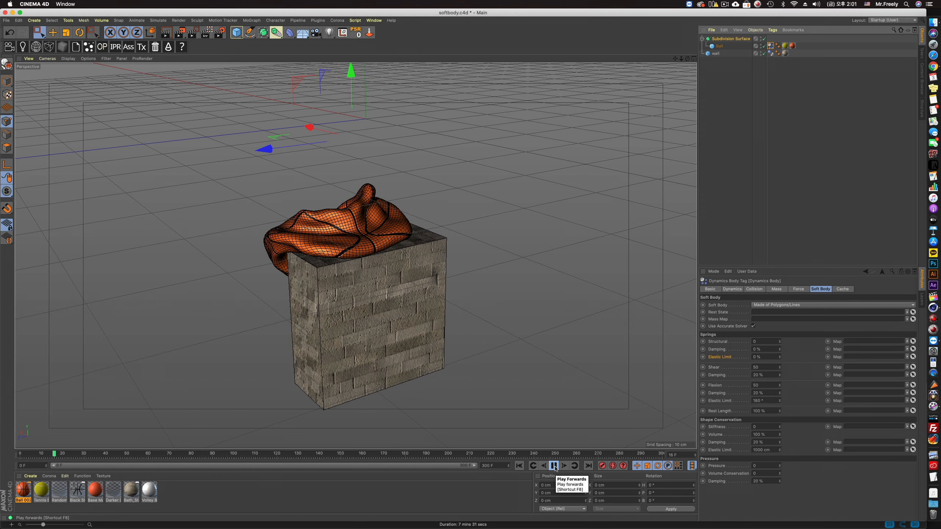
pyautogui.click(553, 466)
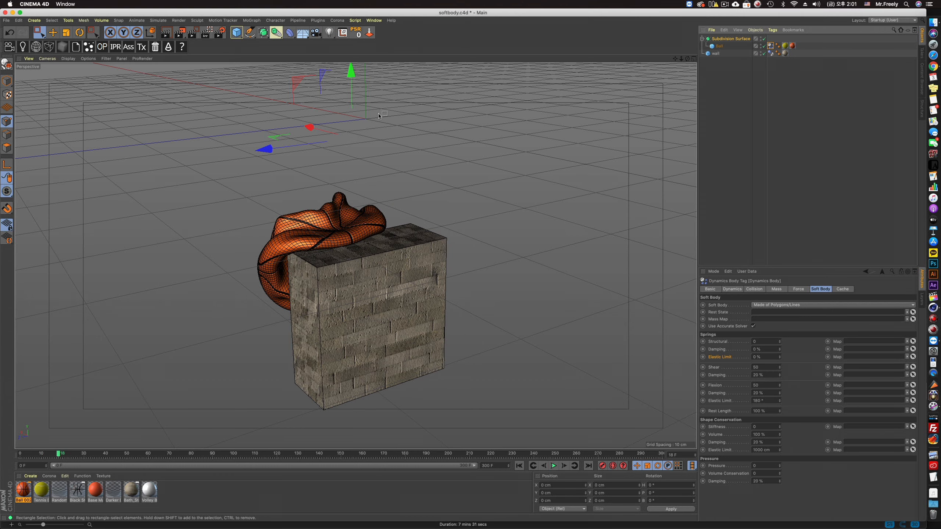
pyautogui.click(179, 33)
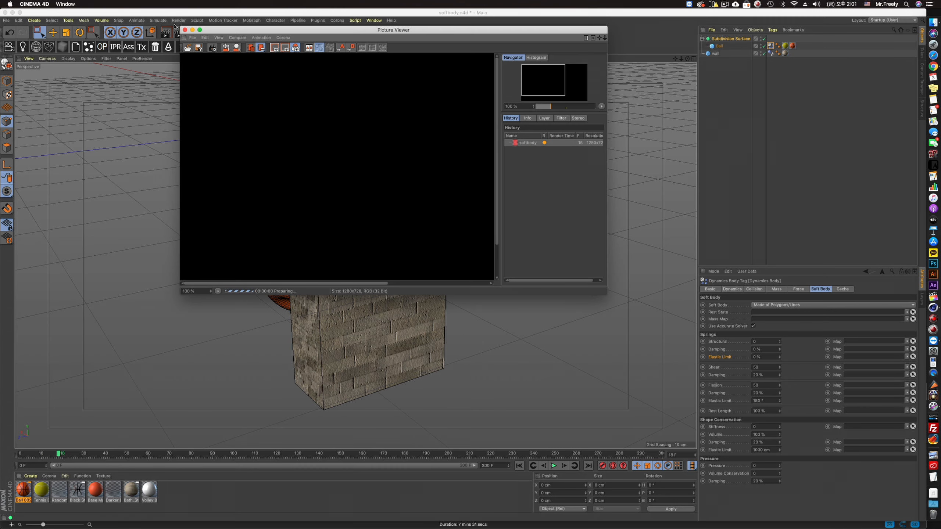
pyautogui.click(185, 30)
pyautogui.click(483, 170)
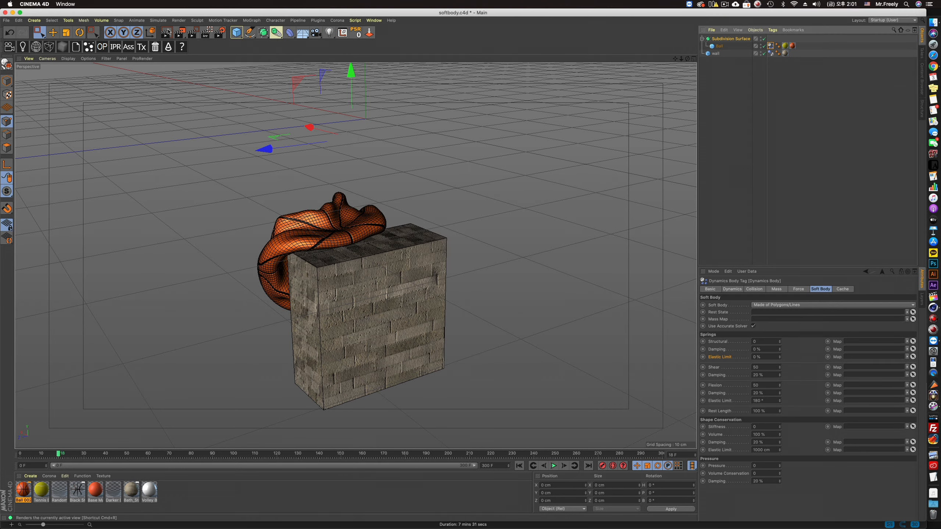
# Render the active view to preview the deformed ball on the wall
pyautogui.hotkey('ctrl', 'r')
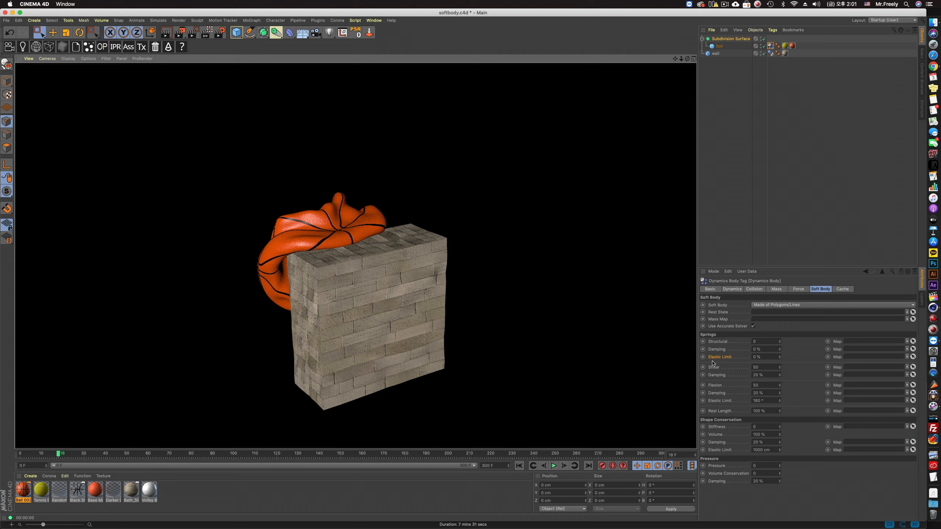
pyautogui.press('super+Tab')
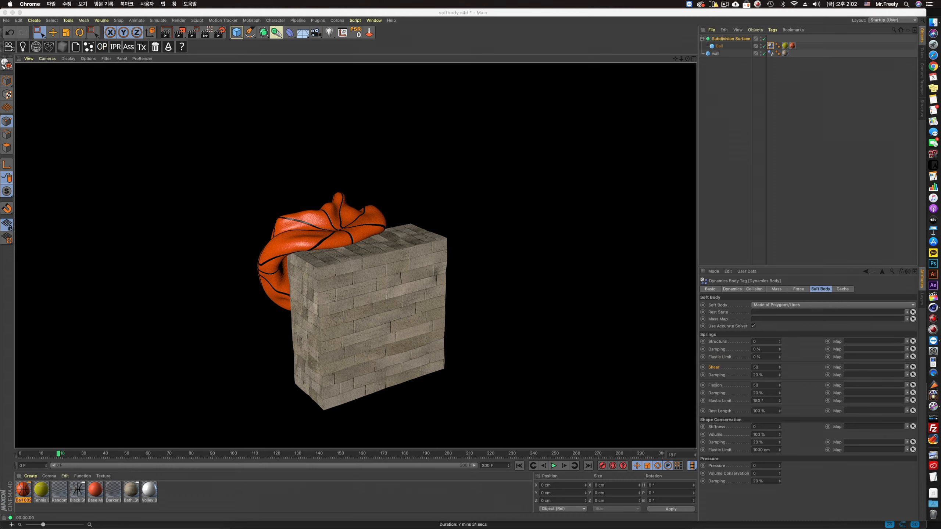
pyautogui.click(721, 367)
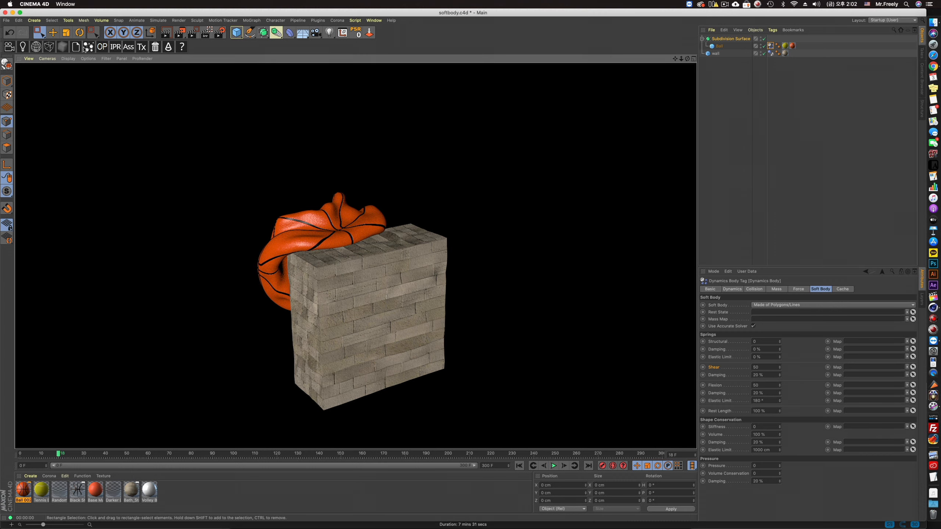
# Set the ball's Shear spring value to 0 and replay the simulation from the first frame until the ball covers the wall
pyautogui.click(53, 32)
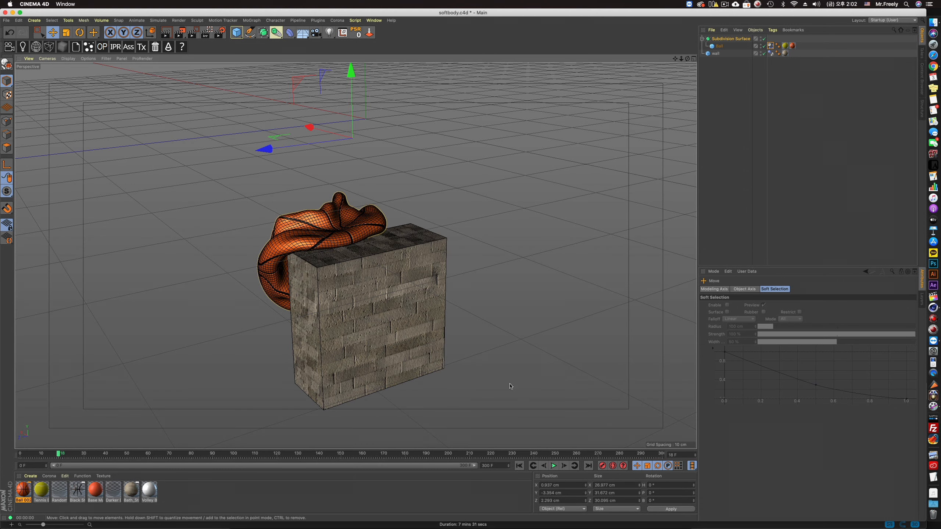
pyautogui.click(519, 466)
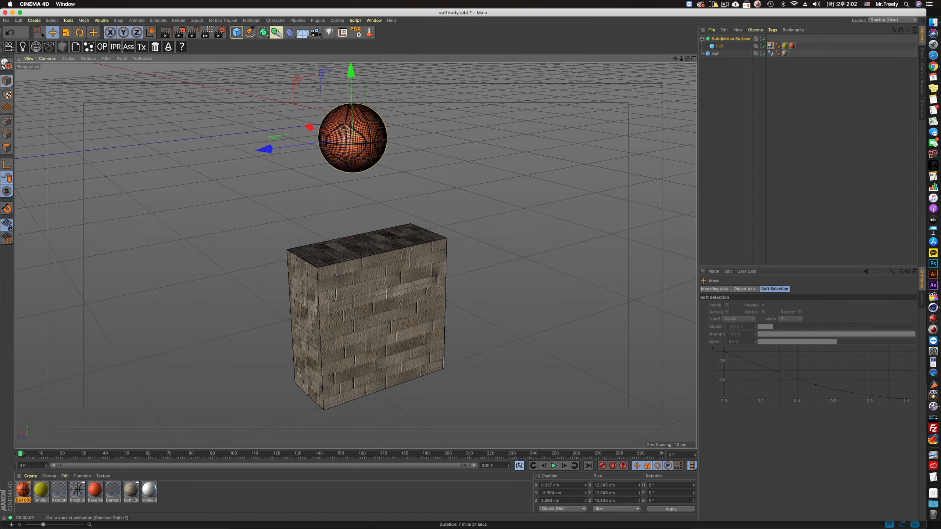
pyautogui.click(770, 46)
pyautogui.click(765, 367)
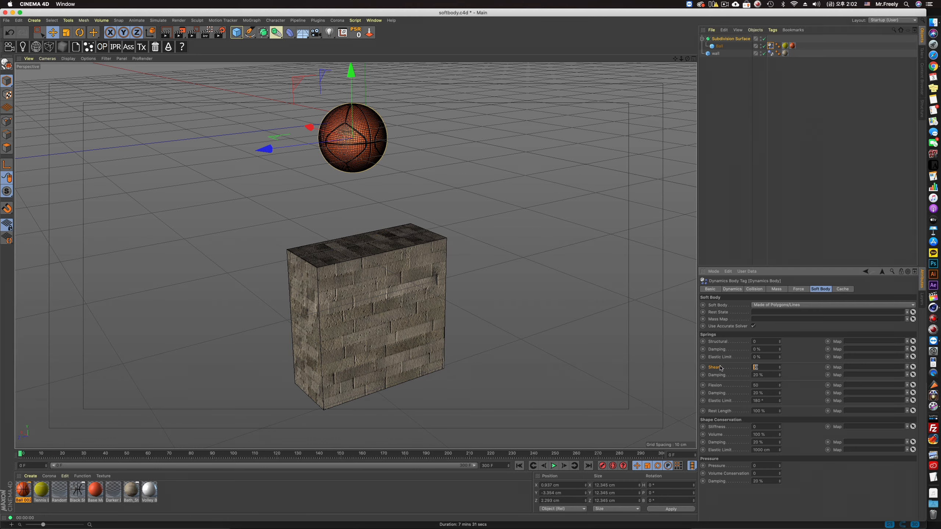
pyautogui.write('0')
pyautogui.click(554, 465)
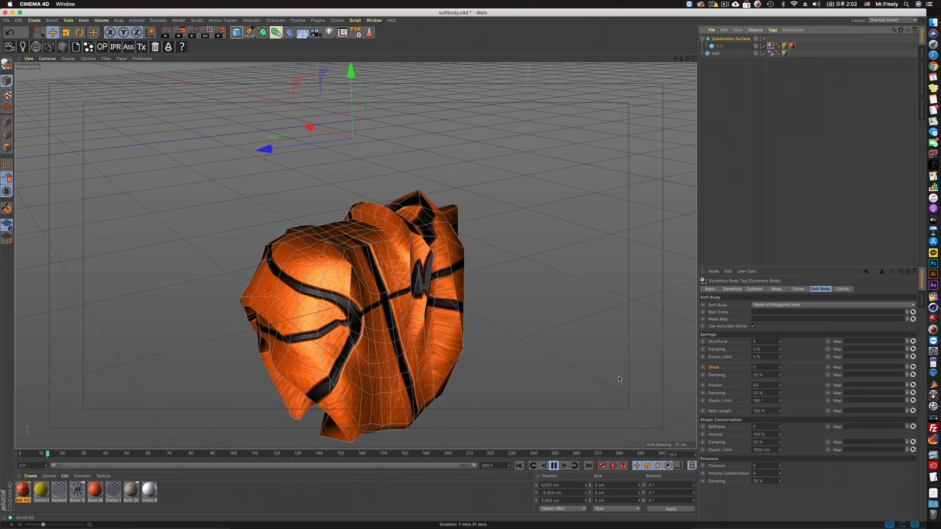
pyautogui.click(519, 465)
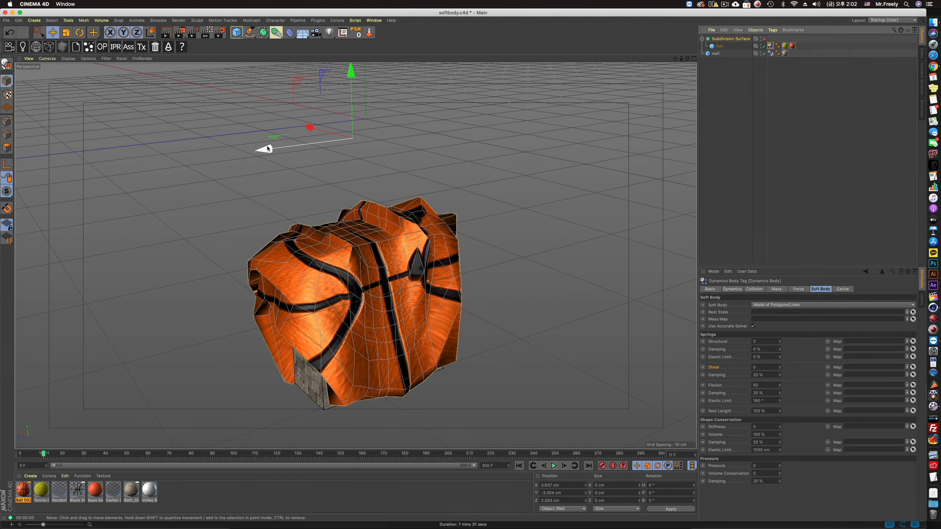
# Enable the Subdivision Surface and render the active view to preview the draped ball
pyautogui.click(764, 39)
pyautogui.hotkey('ctrl', 'r')
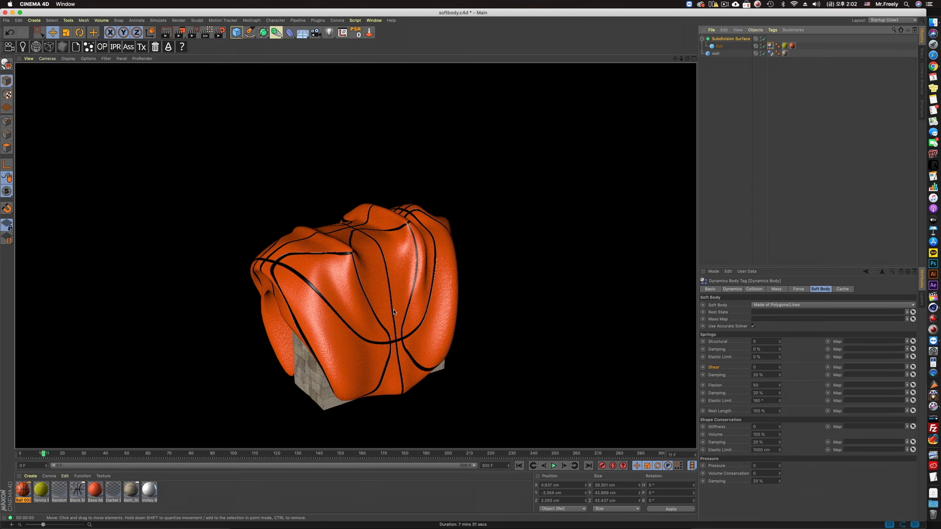
pyautogui.click(394, 299)
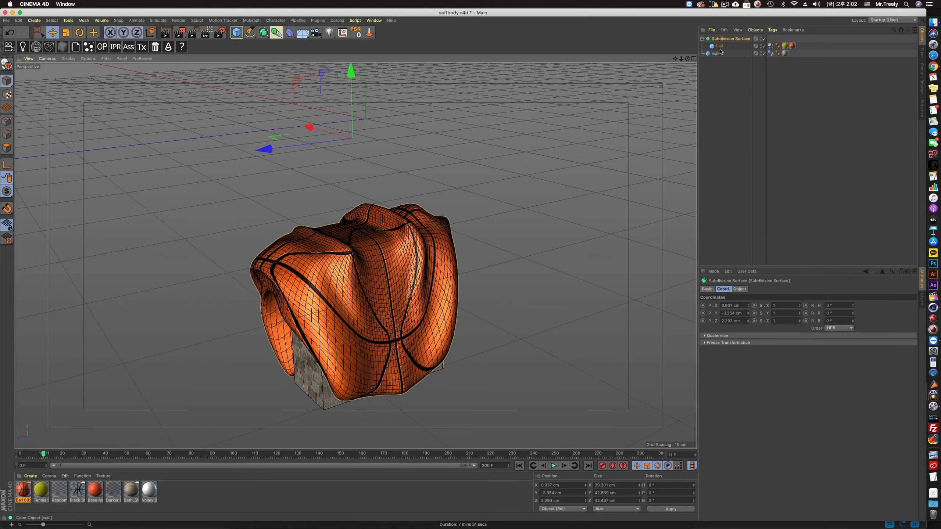
# Set the ball's Shear spring value to 50 in its Dynamics Body tag
pyautogui.click(770, 46)
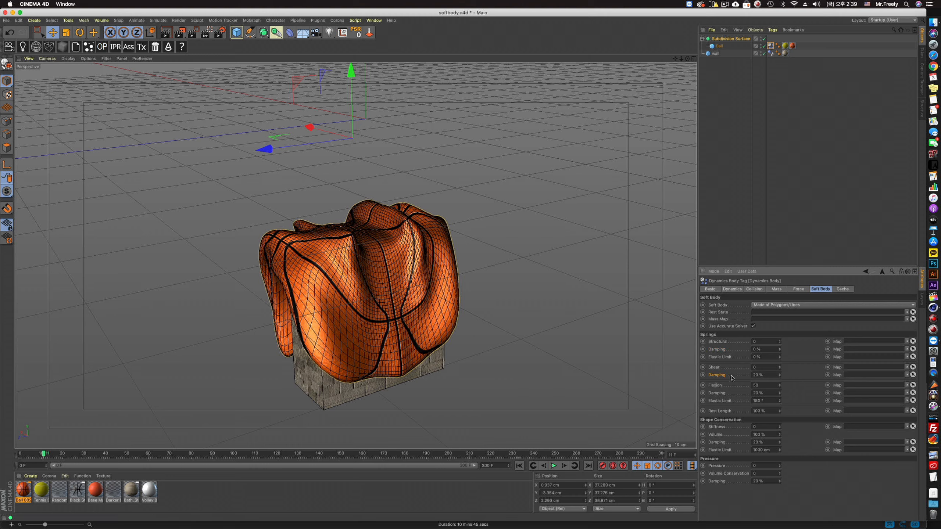
pyautogui.click(772, 367)
pyautogui.write('50')
pyautogui.press('Return')
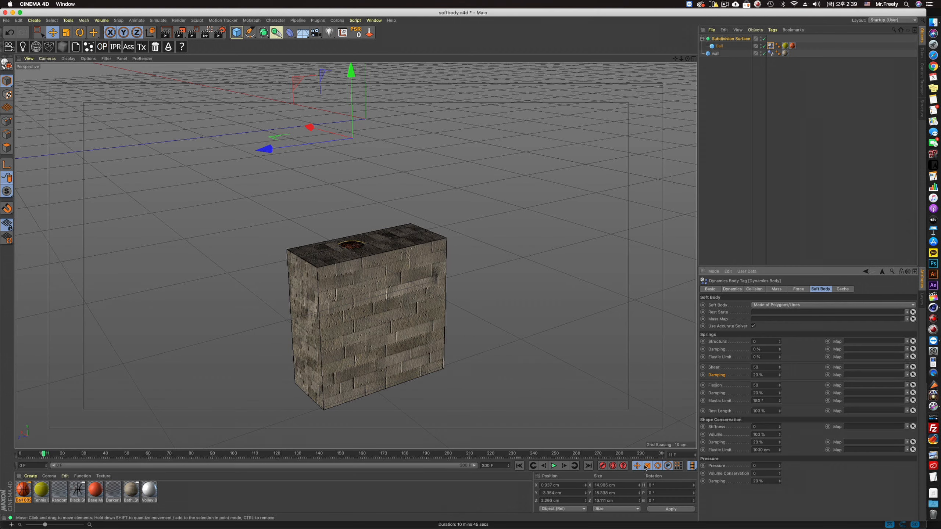
# Set Flexion to 0 and replay the fall from the first frame without subdivision, re-enabling the Subdivision Surface to inspect the crumpled ball
pyautogui.click(519, 466)
pyautogui.click(763, 38)
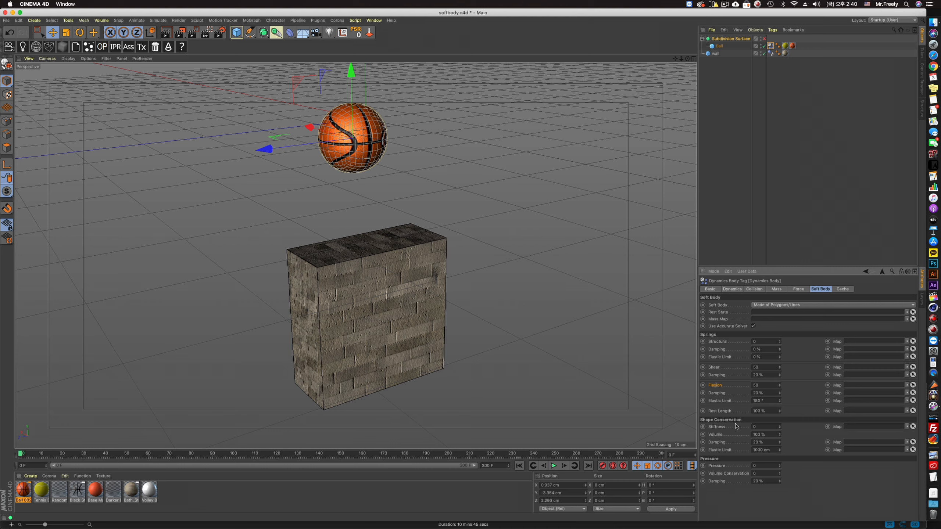
pyautogui.click(773, 386)
pyautogui.write('0')
pyautogui.click(554, 465)
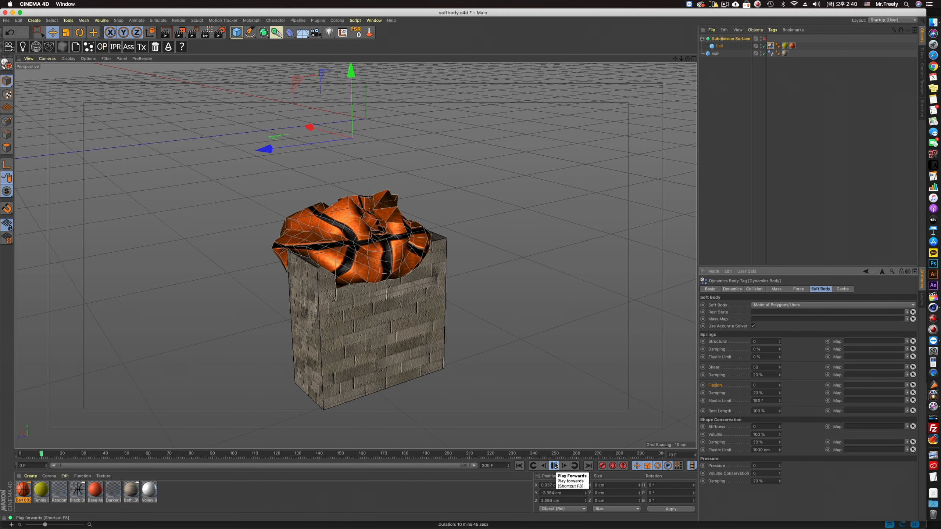
pyautogui.click(554, 465)
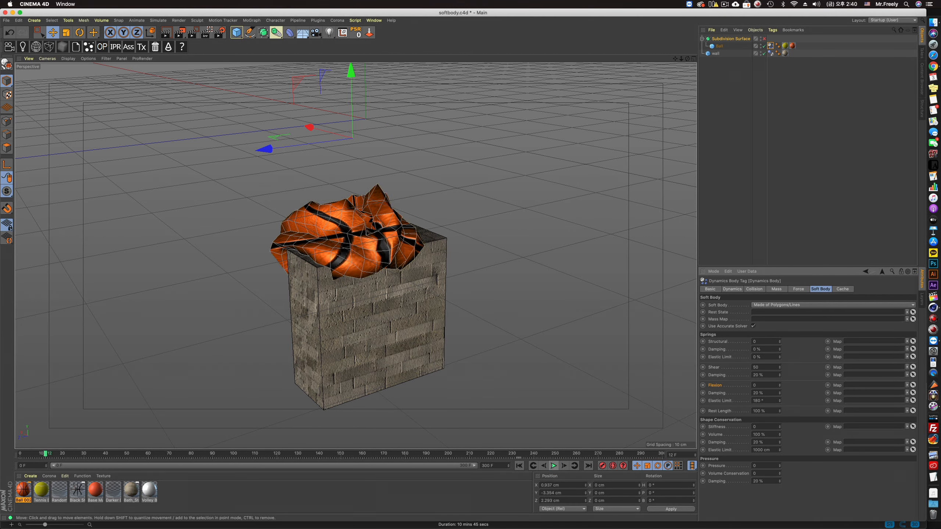
pyautogui.click(764, 39)
pyautogui.keyDown('alt'); pyautogui.moveTo(307, 226); pyautogui.dragTo(431, 183); pyautogui.keyUp('alt')
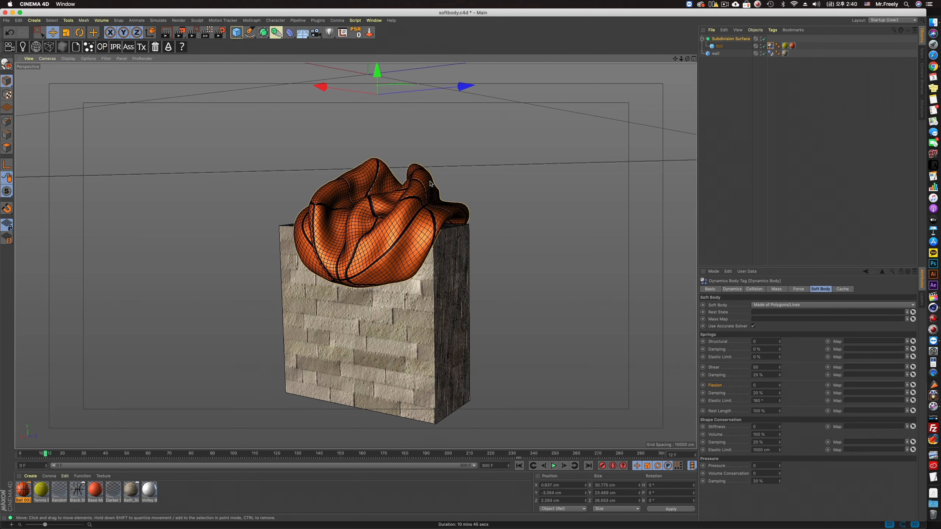
# Set Flexion to 100 and replay the fall from the first frame without subdivision, re-enabling the Subdivision Surface once it stops
pyautogui.click(764, 38)
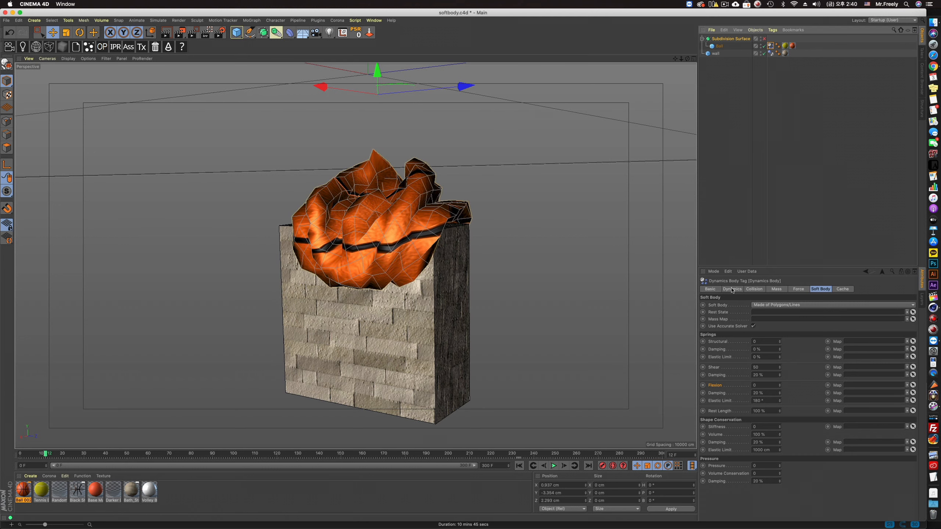
pyautogui.click(756, 386)
pyautogui.write('100')
pyautogui.click(519, 466)
pyautogui.click(554, 465)
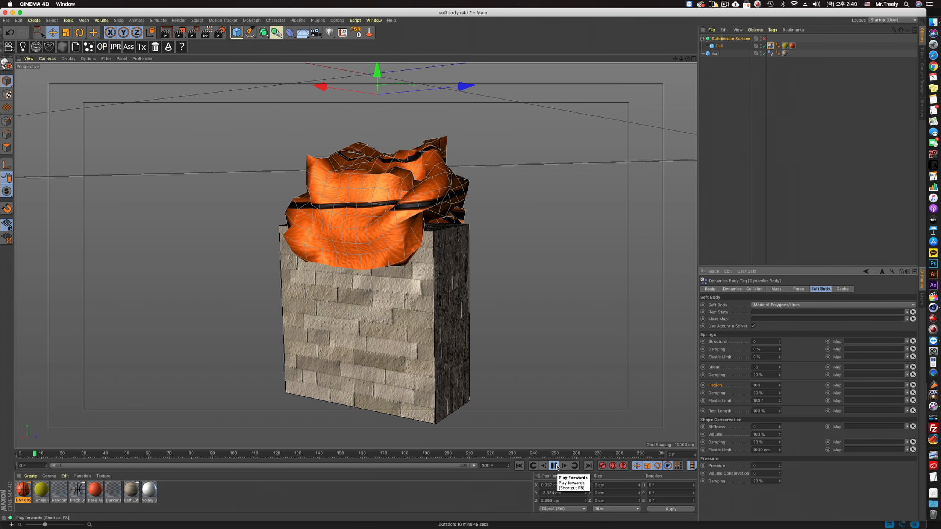
pyautogui.click(555, 466)
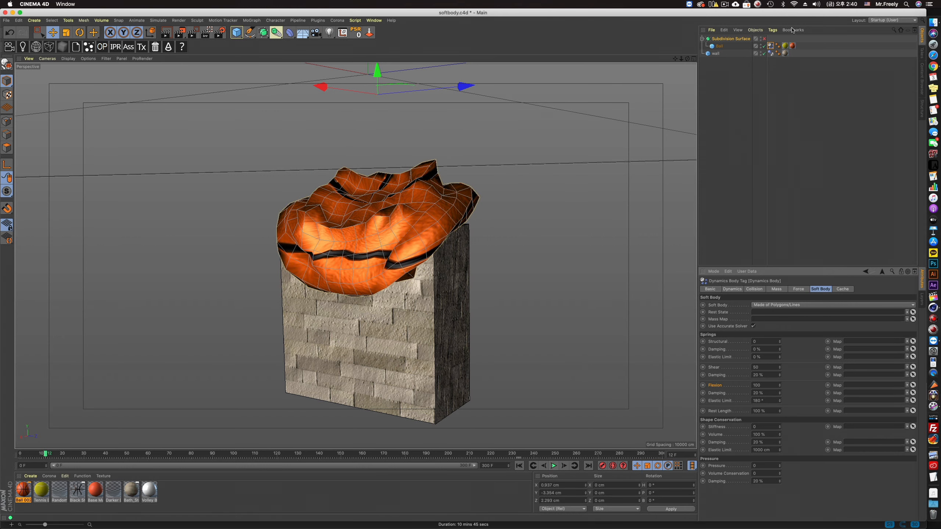
pyautogui.click(762, 39)
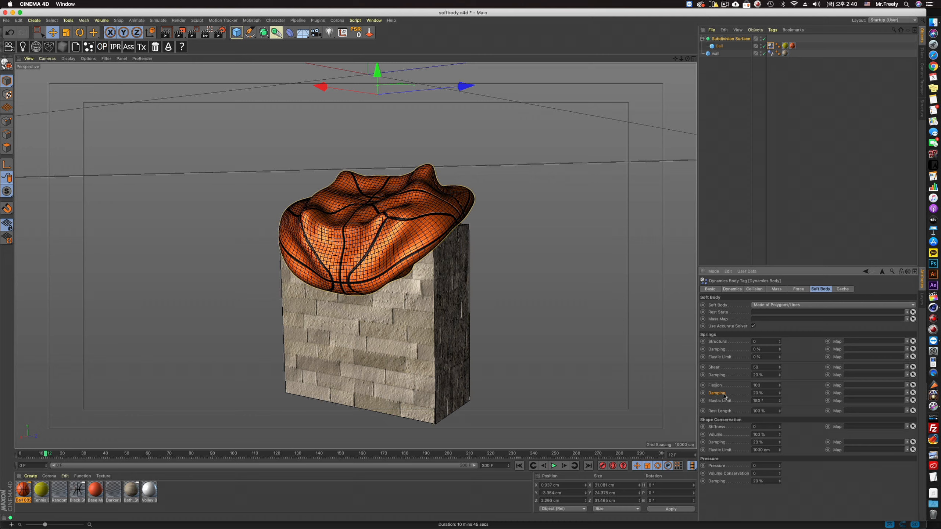
pyautogui.moveTo(763, 392); pyautogui.dragTo(725, 392)
pyautogui.click(738, 401)
pyautogui.moveTo(769, 400); pyautogui.dragTo(712, 402)
pyautogui.click(772, 401)
pyautogui.moveTo(767, 400); pyautogui.dragTo(723, 400)
# Return to the first frame and set the Shape Conservation Stiffness to 100
pyautogui.click(745, 423)
pyautogui.click(740, 429)
pyautogui.click(519, 466)
pyautogui.write('100')
pyautogui.press('Return')
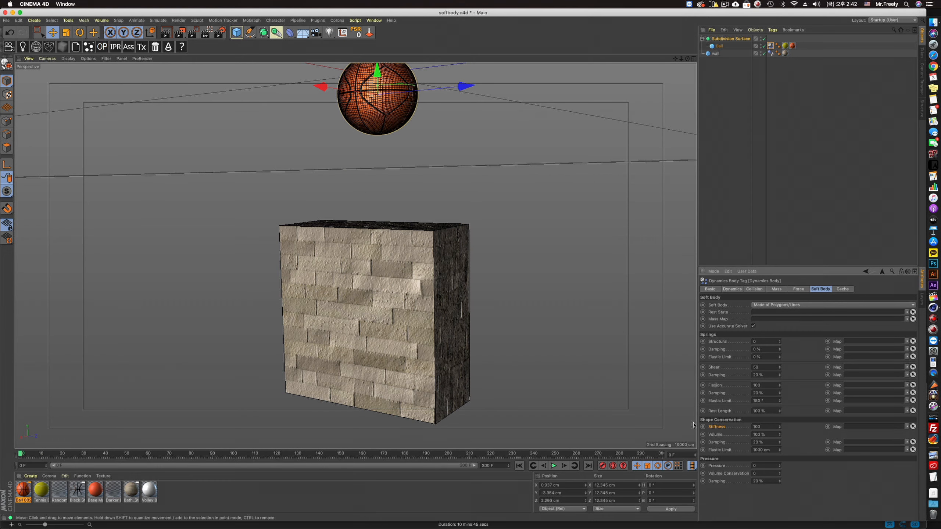
# Simulate the fall with the Subdivision Surface disabled and re-enable it to inspect the ball's shape on the wall
pyautogui.click(764, 38)
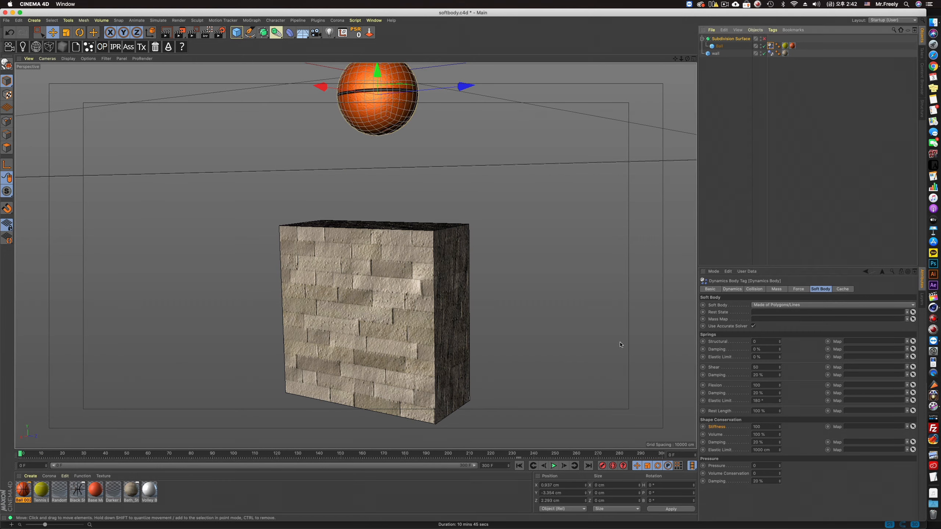
pyautogui.click(556, 465)
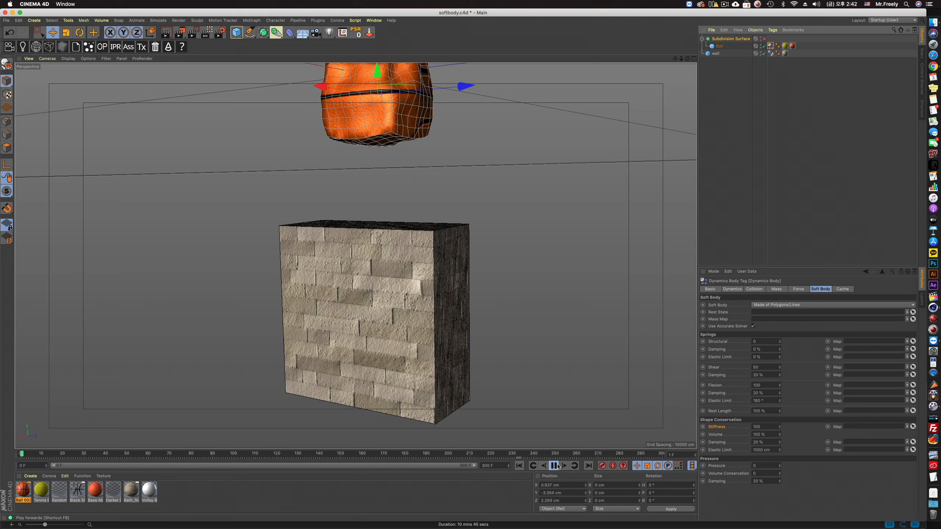
pyautogui.click(556, 465)
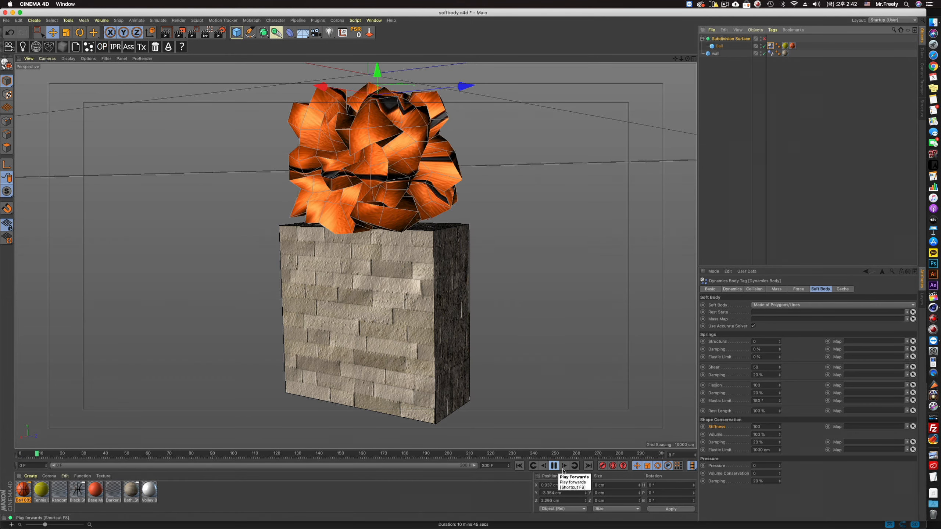
pyautogui.click(764, 38)
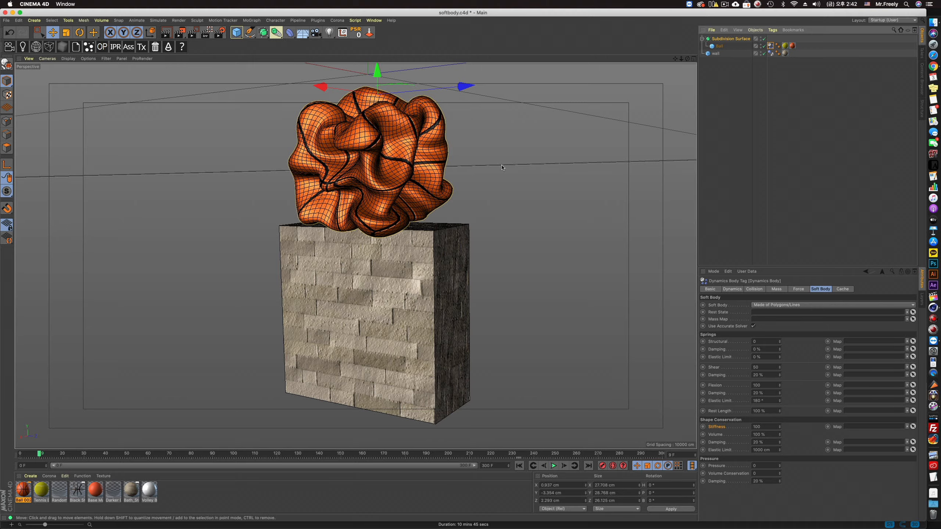
pyautogui.keyDown('alt'); pyautogui.moveTo(423, 242); pyautogui.dragTo(412, 217); pyautogui.keyUp('alt')
pyautogui.keyDown('alt'); pyautogui.moveTo(412, 217); pyautogui.dragTo(482, 282, button='middle'); pyautogui.keyUp('alt')
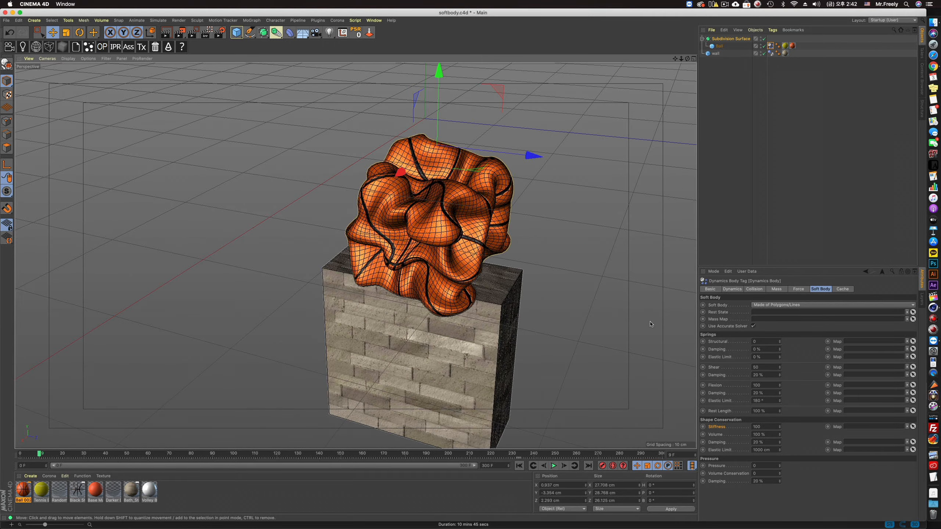
# Set the Structural spring value to 100, its Damping to 50% and its Elastic Limit to 1000%
pyautogui.moveTo(762, 341); pyautogui.dragTo(707, 341)
pyautogui.write('100')
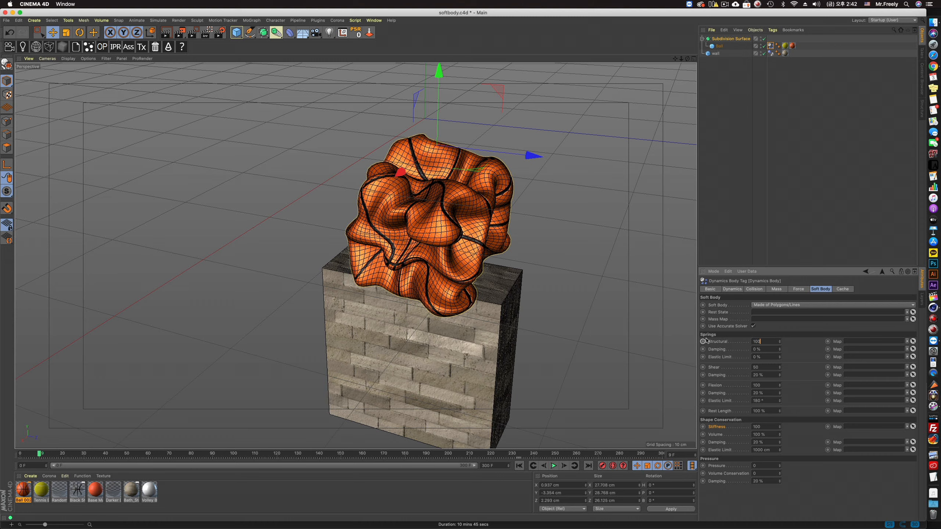
pyautogui.press('Return')
pyautogui.press('Tab')
pyautogui.write('50')
pyautogui.press('Return')
pyautogui.press('Tab')
pyautogui.write('1000')
pyautogui.press('Return')
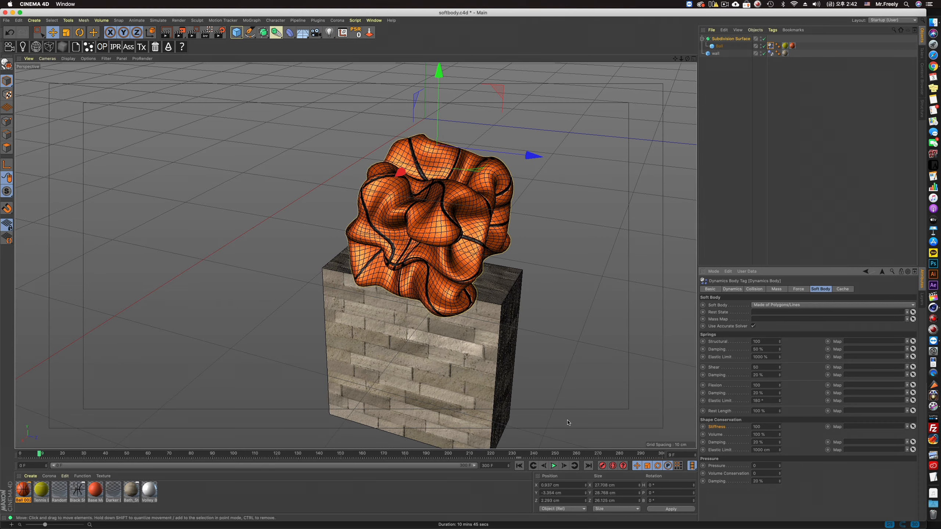
# Replay the simulation from the first frame and inspect the deformed ball from another side of the wall
pyautogui.click(519, 465)
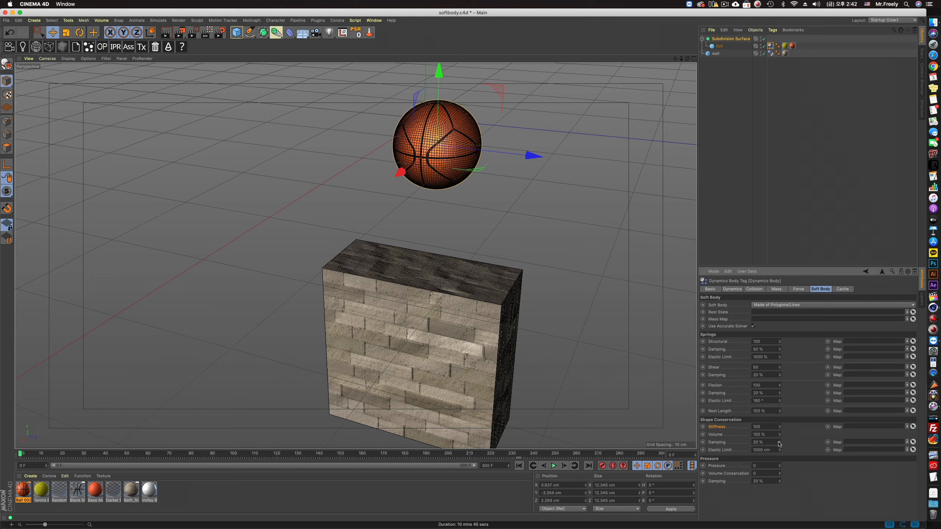
pyautogui.click(555, 467)
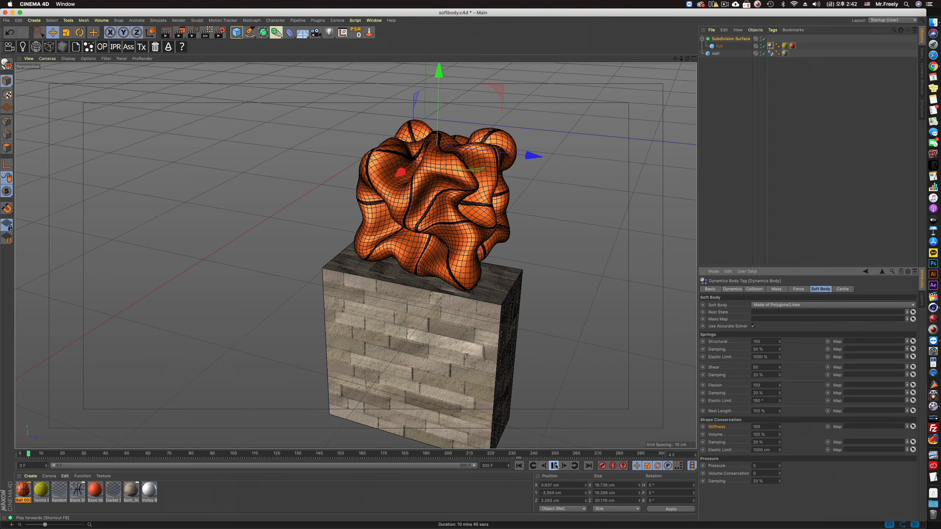
pyautogui.click(556, 466)
pyautogui.keyDown('alt'); pyautogui.moveTo(296, 329); pyautogui.dragTo(426, 299); pyautogui.keyUp('alt')
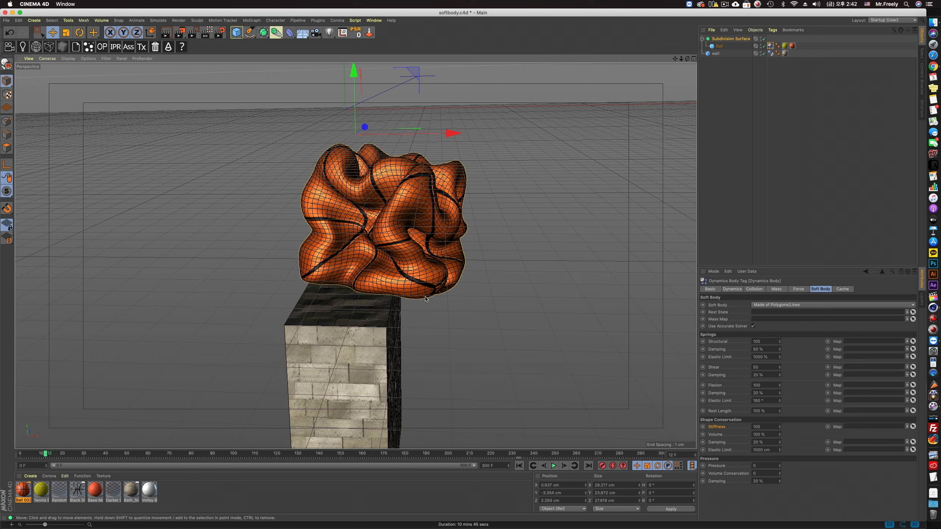
# Set the Shape Conservation Stiffness to 10 and replay the simulation from the first frame to examine the ball's deformation
pyautogui.click(764, 427)
pyautogui.write('10')
pyautogui.press('Return')
pyautogui.click(519, 465)
pyautogui.click(554, 466)
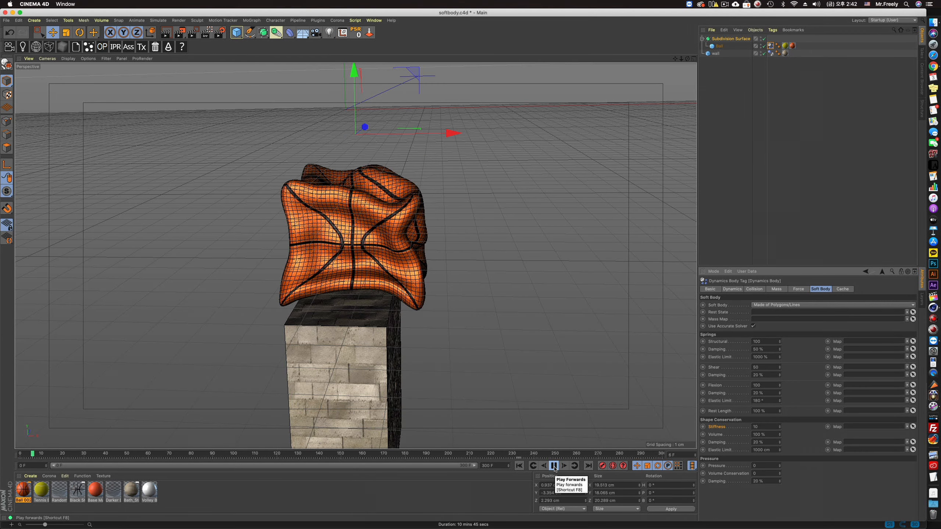
pyautogui.click(553, 466)
pyautogui.keyDown('alt'); pyautogui.moveTo(368, 241); pyautogui.dragTo(427, 261); pyautogui.keyUp('alt')
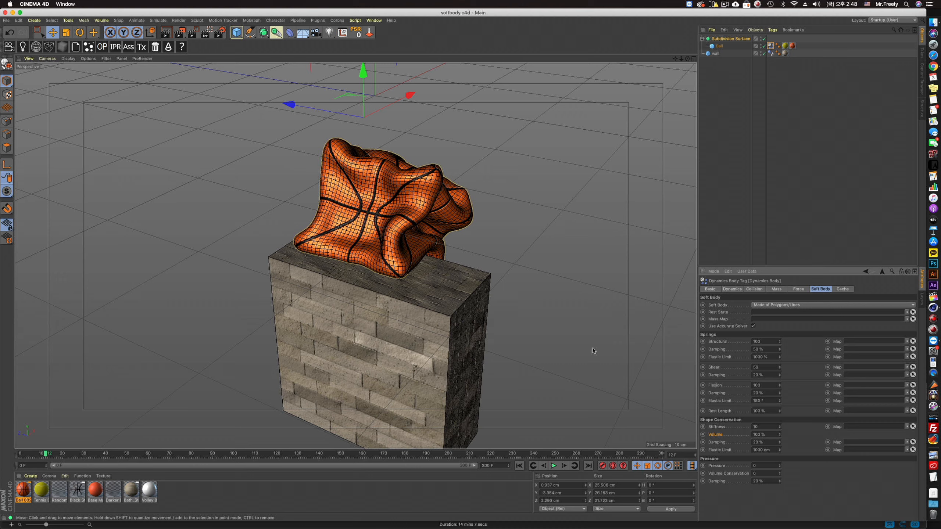
# Set the Shape Conservation Volume to 0% and replay the simulation from the first frame
pyautogui.moveTo(764, 436); pyautogui.dragTo(732, 434)
pyautogui.write('0')
pyautogui.press('Return')
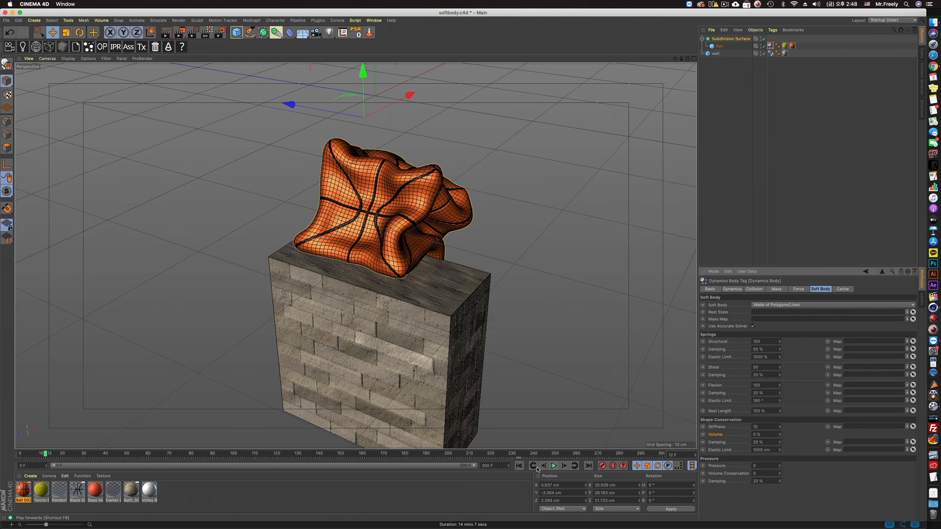
pyautogui.click(519, 466)
pyautogui.click(553, 466)
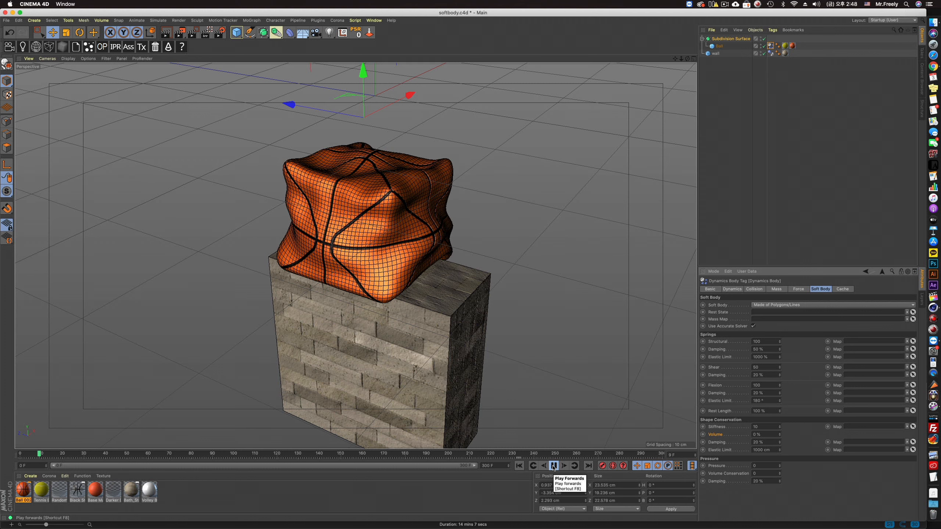
pyautogui.click(554, 466)
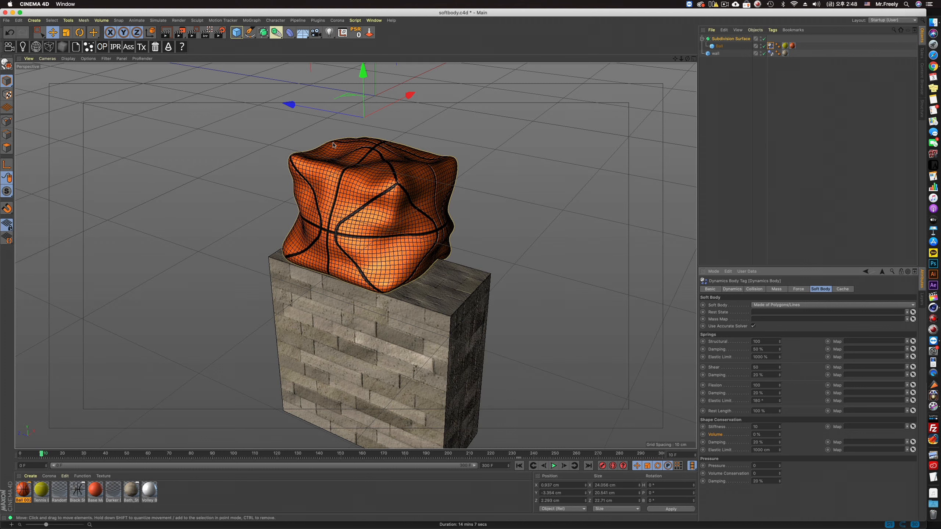
# Set the Shape Conservation Volume to 100% and replay the simulation from the first frame
pyautogui.moveTo(764, 437); pyautogui.dragTo(723, 435)
pyautogui.write('100')
pyautogui.press('Return')
pyautogui.click(519, 466)
pyautogui.click(553, 465)
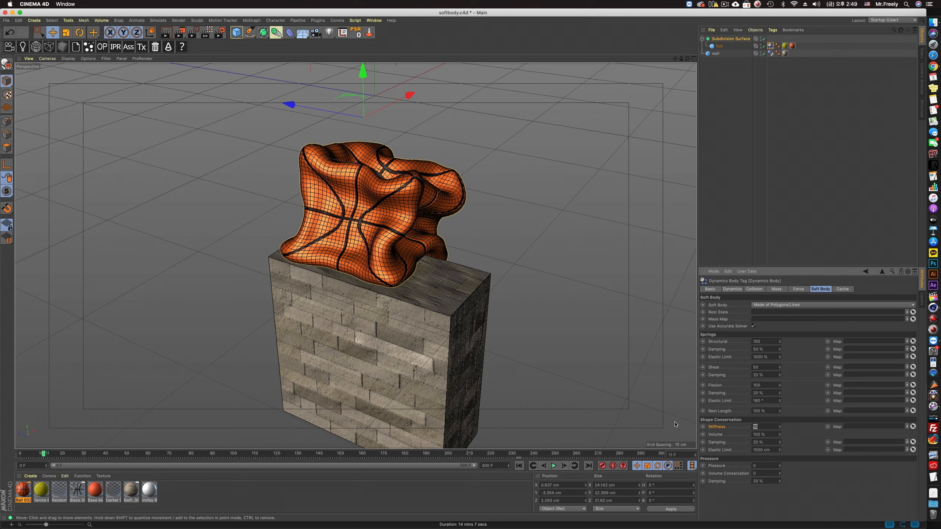
# Set the Shape Conservation Stiffness to 50 and the Volume to 5%
pyautogui.press('Return')
pyautogui.press('Tab')
pyautogui.write('5')
pyautogui.press('Return')
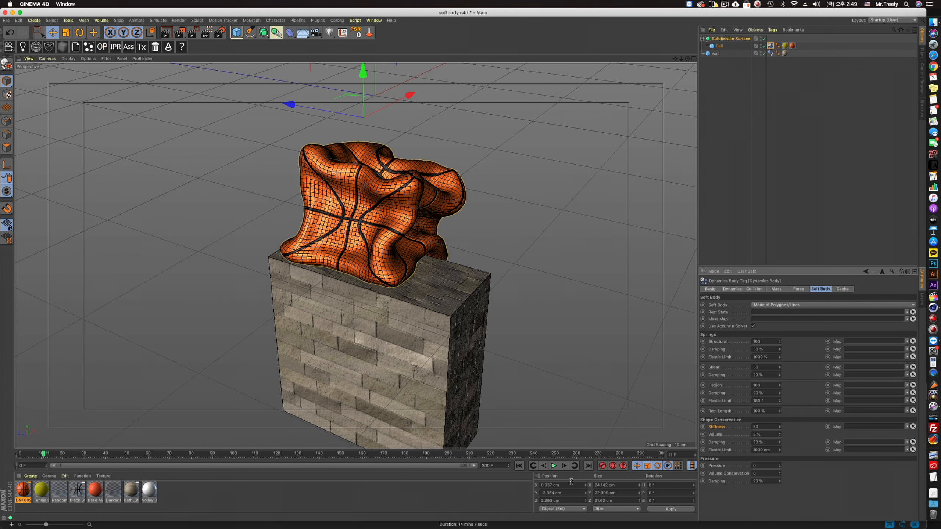
# Replay the soft body simulation from the first frame and pause it to examine the ball's deformation on the wall
pyautogui.click(518, 465)
pyautogui.click(554, 466)
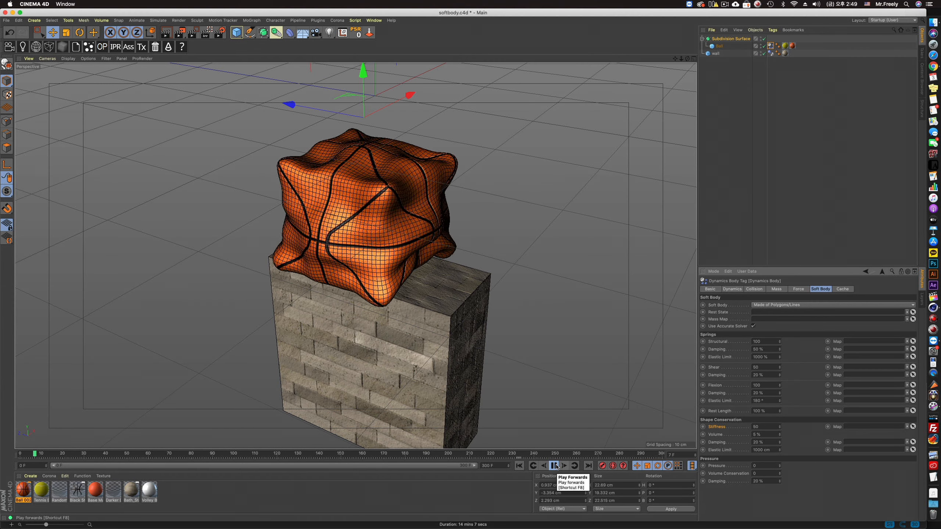
pyautogui.click(556, 466)
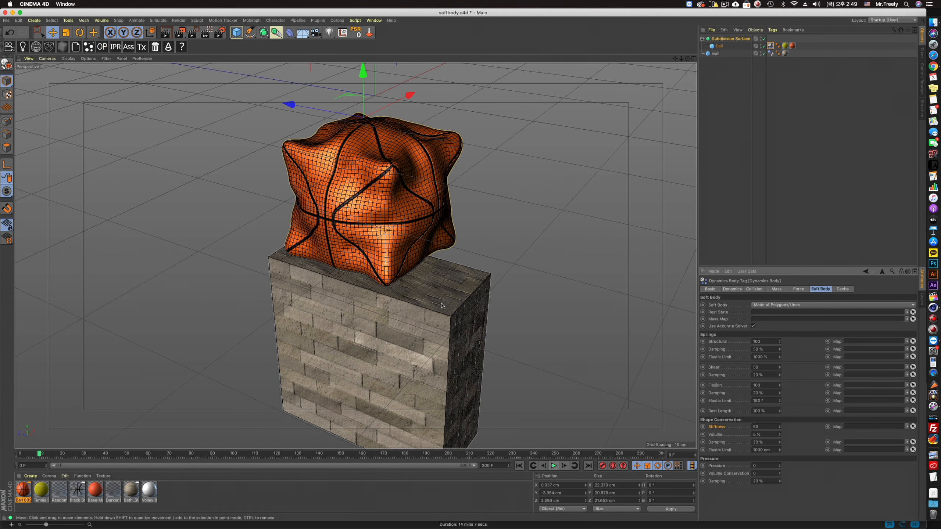
# Set the Shape Conservation Elastic Limit to 10 cm and replay the simulation from the first frame
pyautogui.doubleClick(762, 450)
pyautogui.write('10')
pyautogui.press('Return')
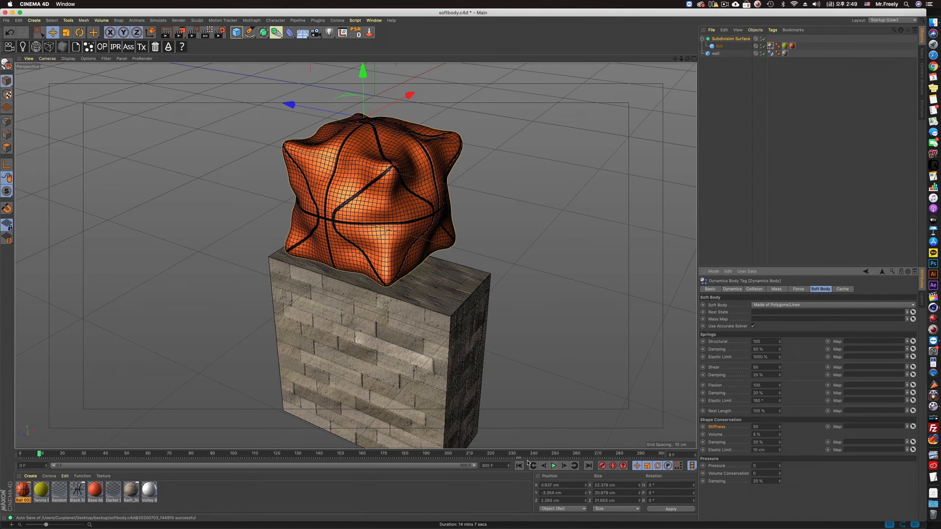
pyautogui.click(519, 466)
pyautogui.click(554, 466)
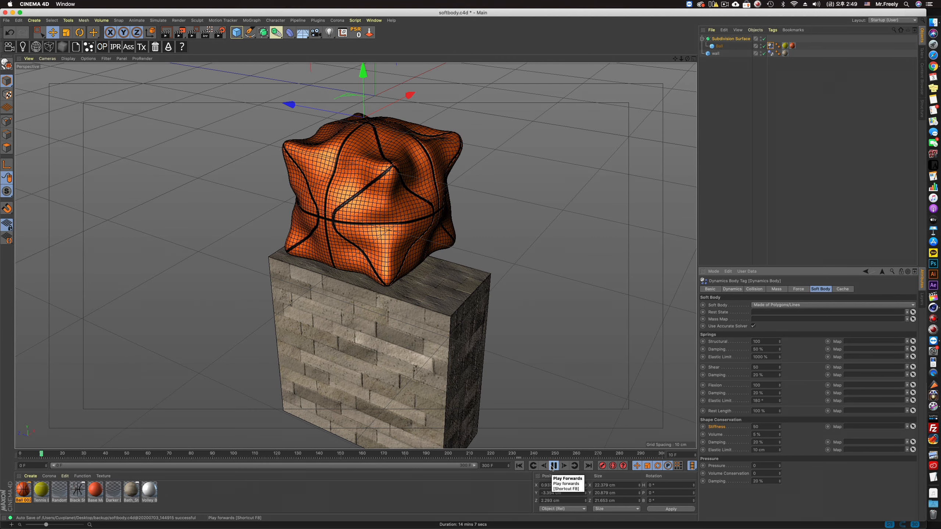
pyautogui.click(553, 466)
# Set the Shape Conservation Damping to 100% and replay the simulation from the first frame
pyautogui.click(761, 442)
pyautogui.write('100')
pyautogui.press('Return')
pyautogui.click(519, 466)
pyautogui.click(553, 466)
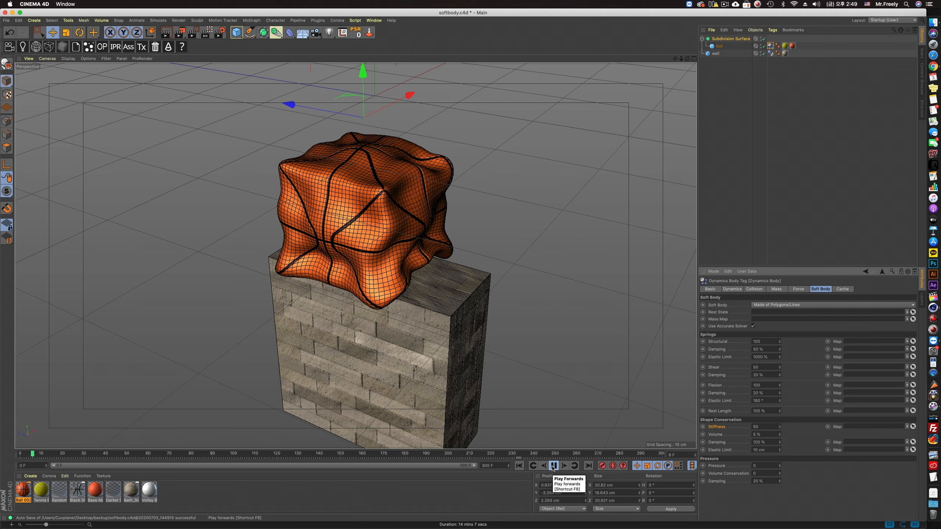
pyautogui.click(553, 466)
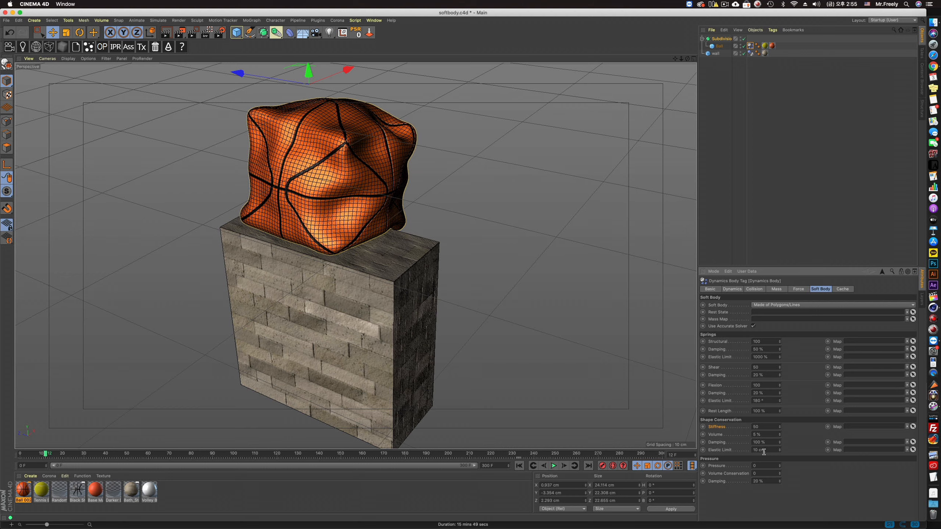
# Set the springs' Rest Length to 1% and replay the simulation, examining the ball's shape from the front
pyautogui.click(731, 412)
pyautogui.moveTo(767, 411); pyautogui.dragTo(674, 415)
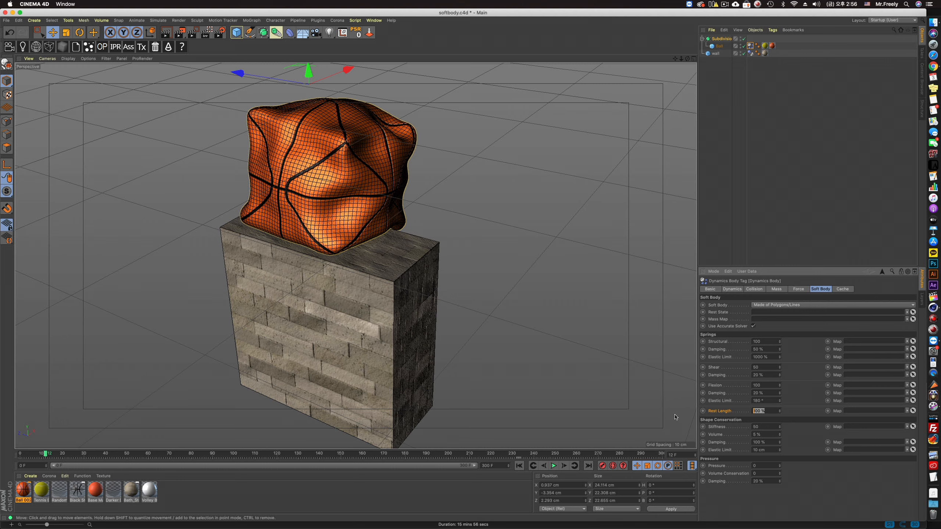
pyautogui.write('1')
pyautogui.press('Return')
pyautogui.click(519, 467)
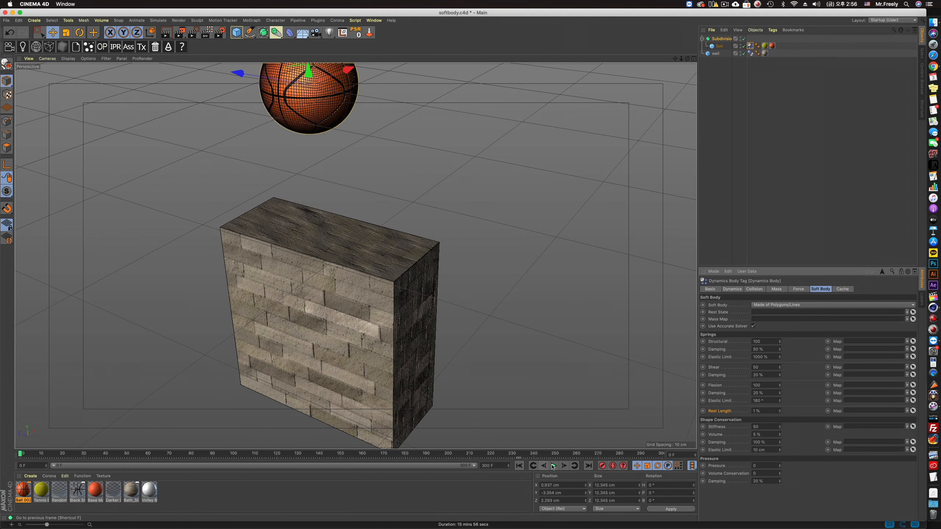
pyautogui.click(553, 466)
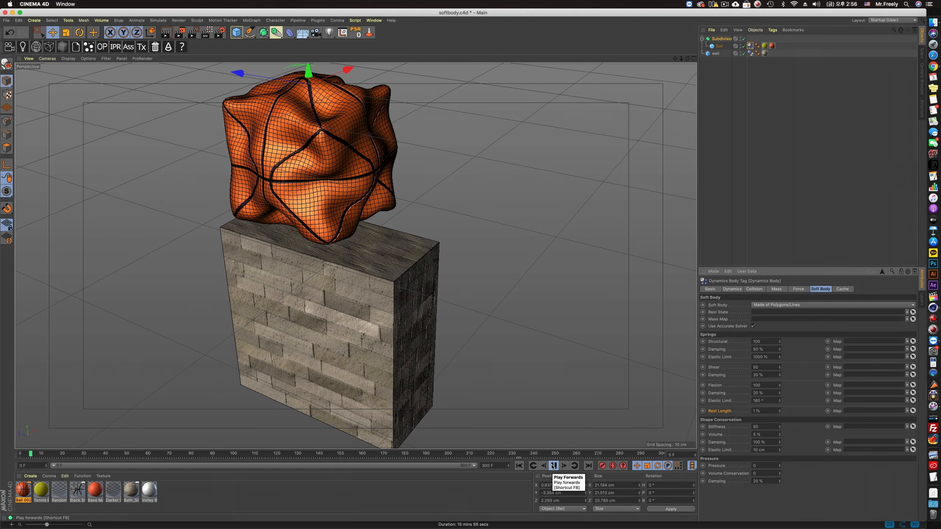
pyautogui.click(553, 466)
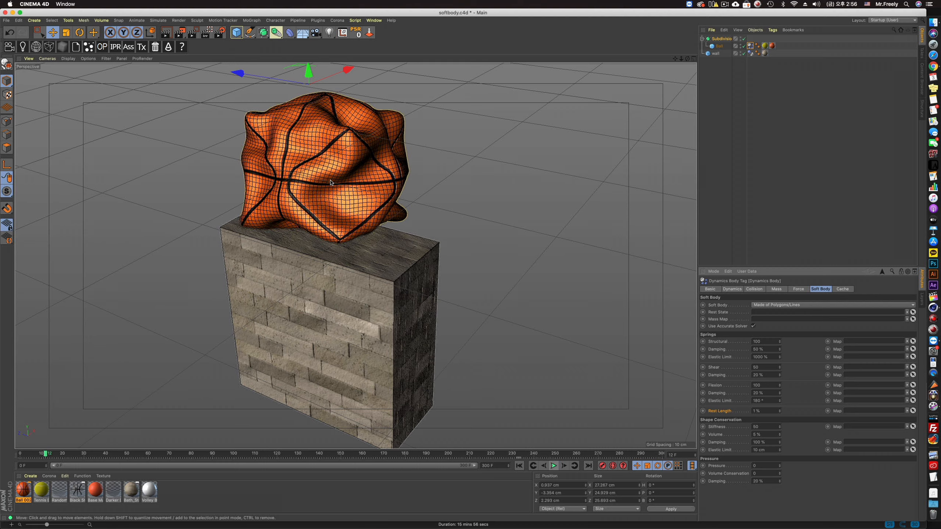
pyautogui.keyDown('alt'); pyautogui.moveTo(331, 182); pyautogui.dragTo(387, 169); pyautogui.keyUp('alt')
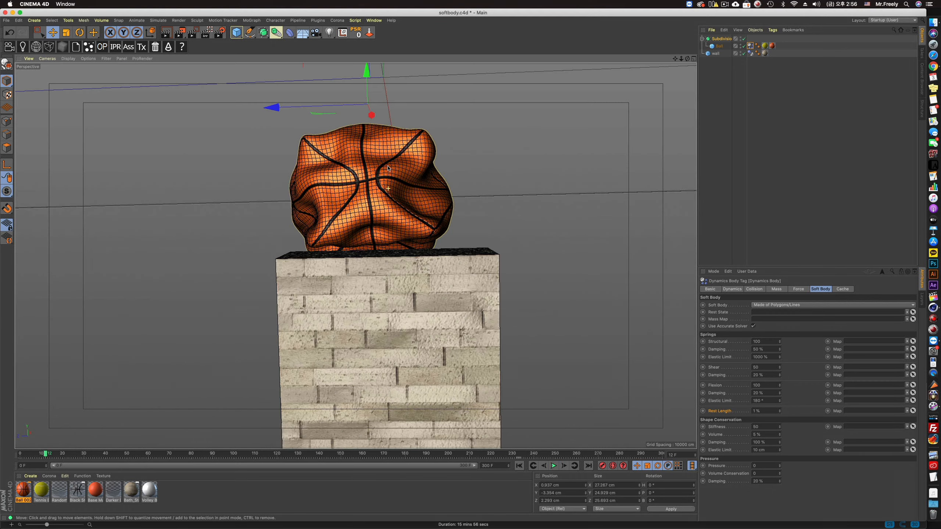
# Set the ball's spring Rest Length to 100% and replay the simulation from the first frame
pyautogui.click(763, 410)
pyautogui.write('100')
pyautogui.press('Return')
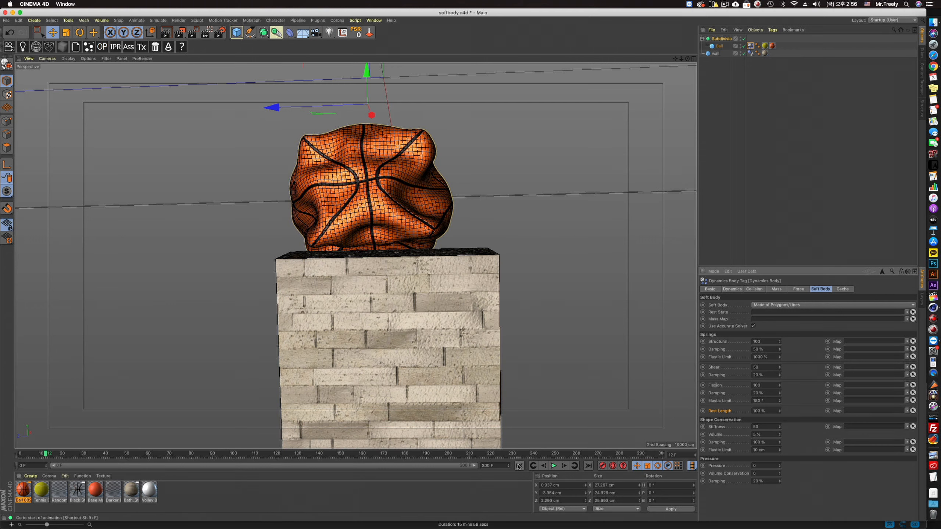
pyautogui.click(517, 465)
pyautogui.click(554, 466)
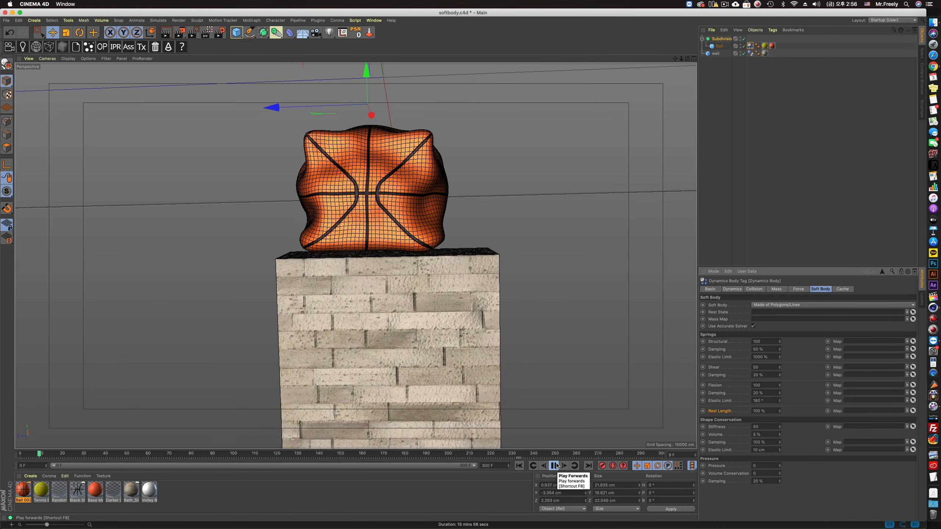
pyautogui.click(554, 465)
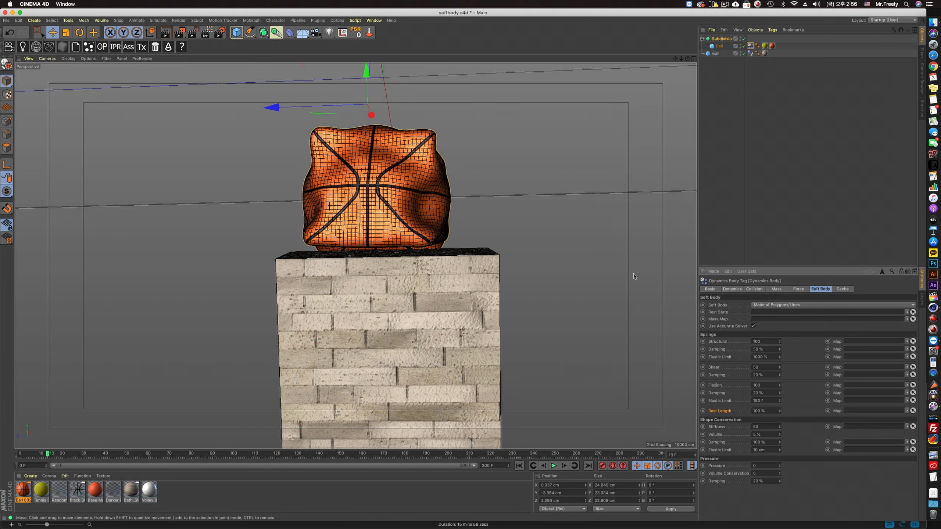
# Switch to the Untitled 2 scene and add a Soft Body simulation tag to the Cloner
pyautogui.click(374, 20)
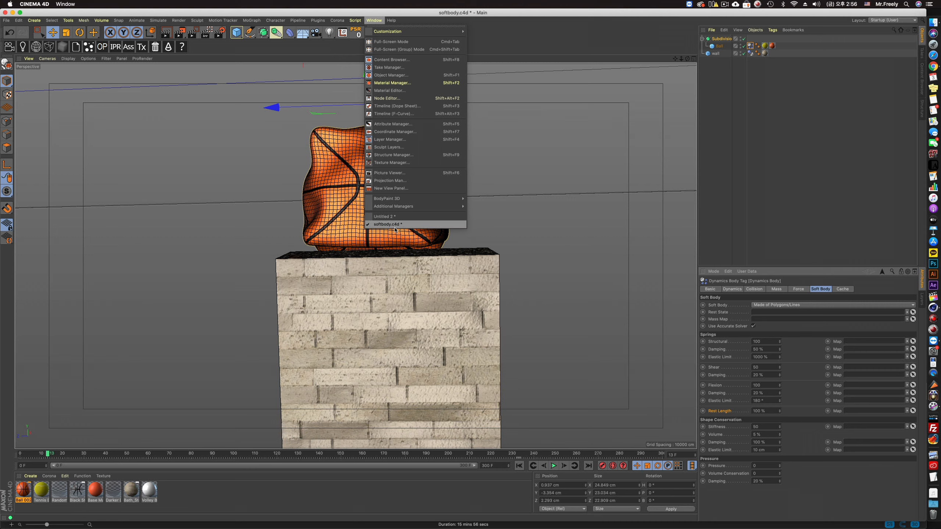
pyautogui.click(417, 224)
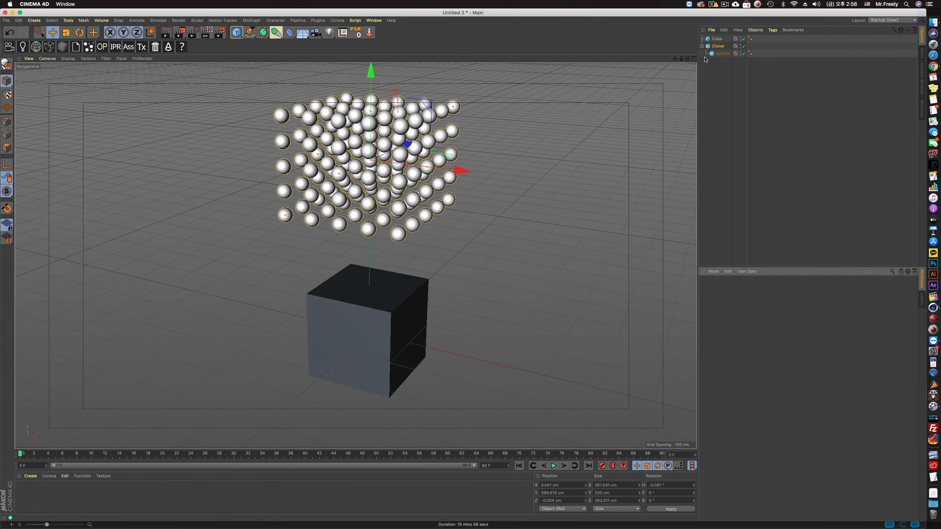
pyautogui.click(718, 47)
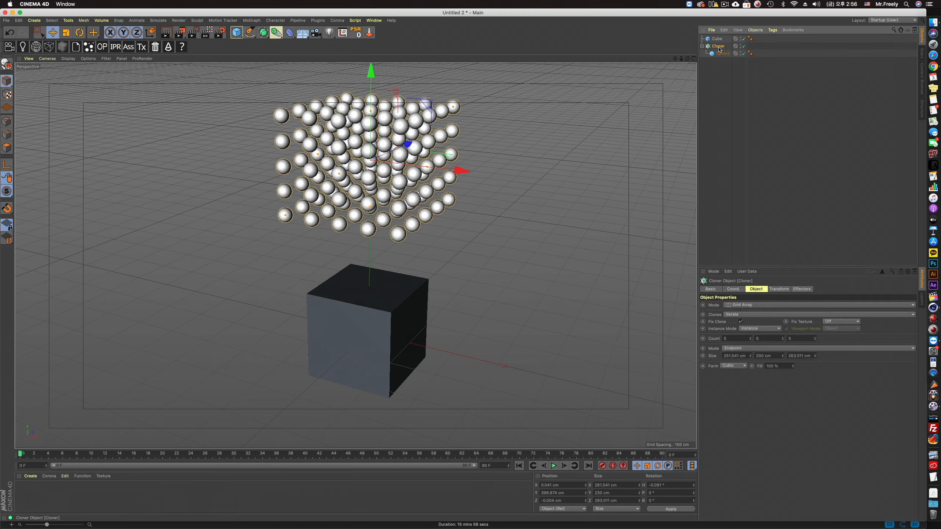
pyautogui.rightClick(719, 48)
pyautogui.moveTo(788, 123)
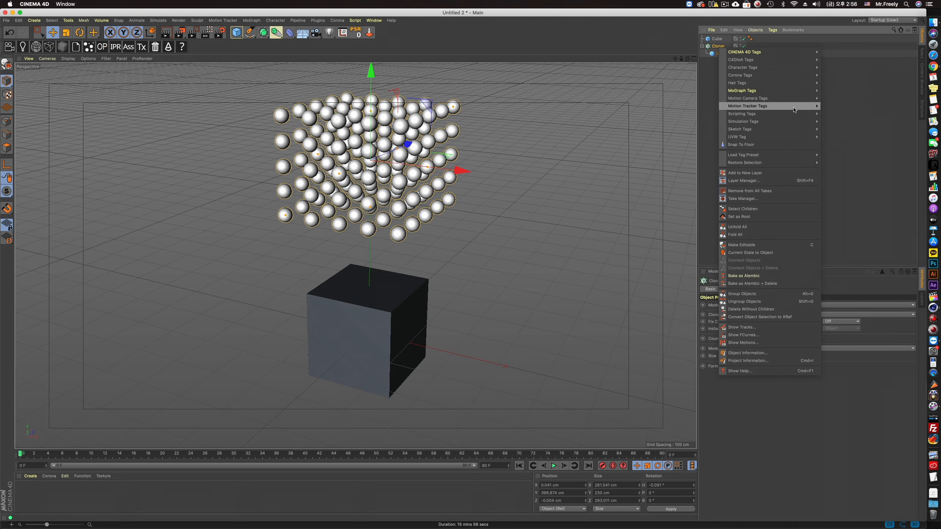
pyautogui.click(852, 122)
# Add a Collider Body simulation tag to the Cube below the cloned spheres
pyautogui.click(717, 38)
pyautogui.rightClick(718, 40)
pyautogui.moveTo(789, 113)
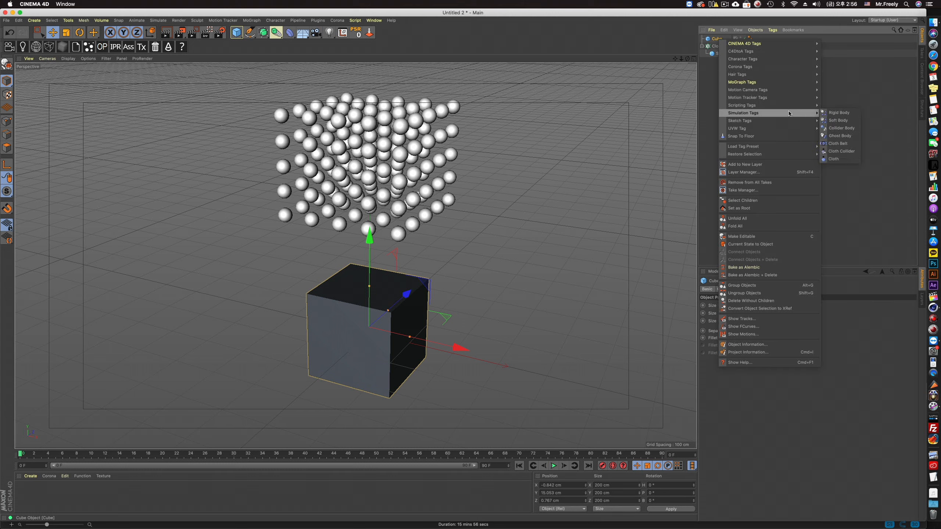
pyautogui.click(837, 120)
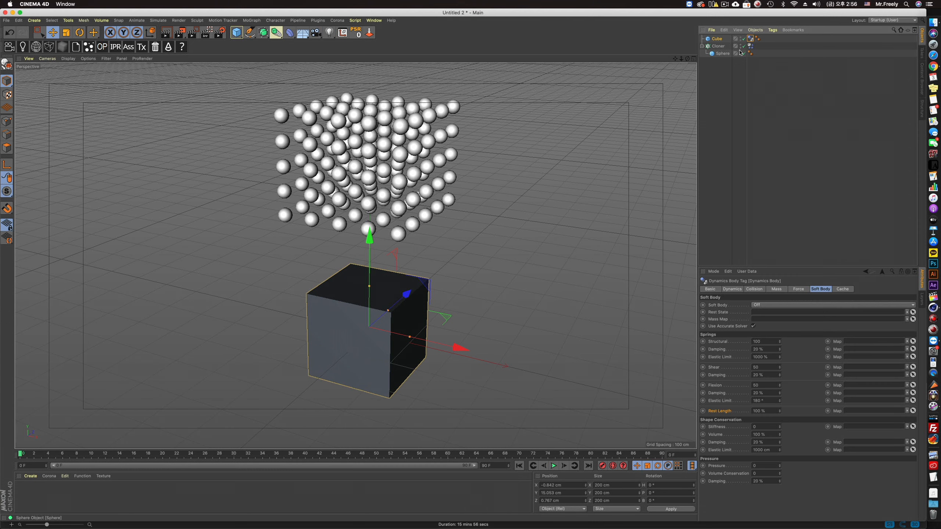
# Review the Cloner's Dynamics Body settings and set its Soft Body type to Made of Clones
pyautogui.click(798, 289)
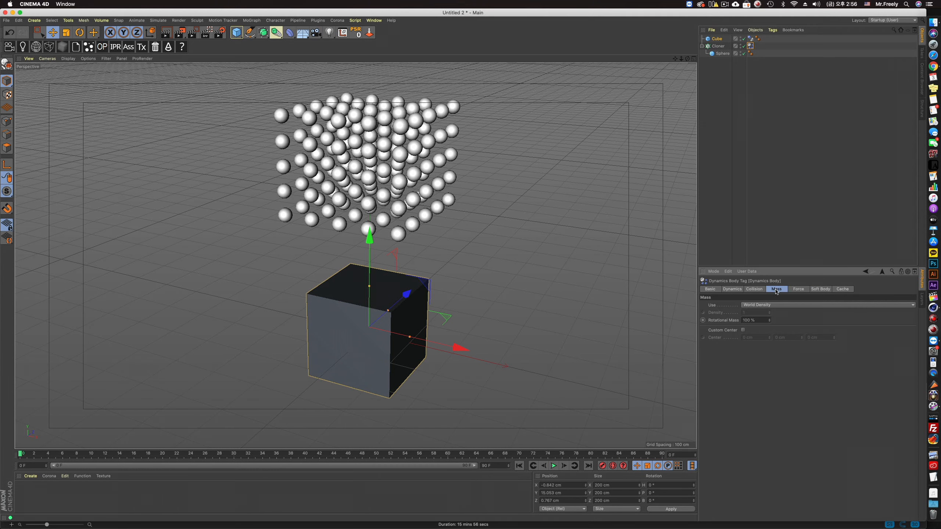
pyautogui.click(755, 289)
pyautogui.click(759, 342)
pyautogui.click(796, 335)
pyautogui.click(781, 350)
pyautogui.click(799, 289)
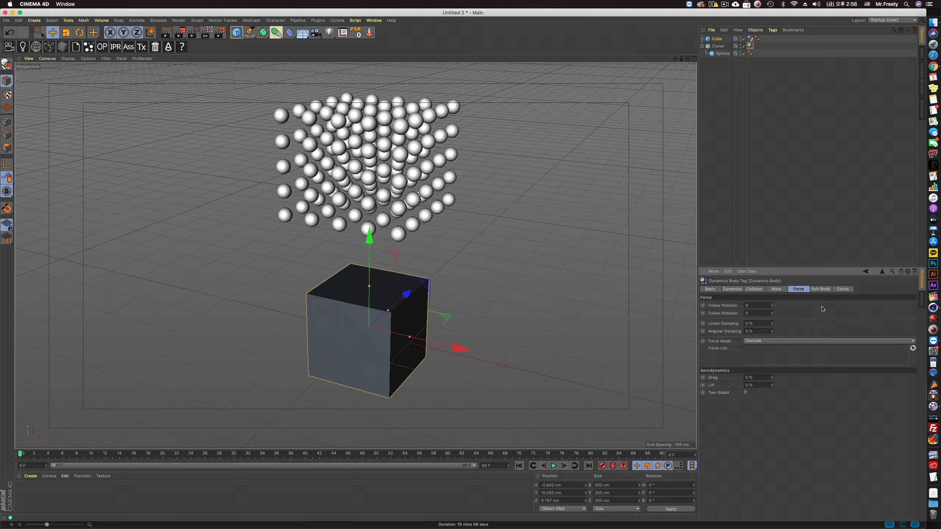
pyautogui.click(822, 289)
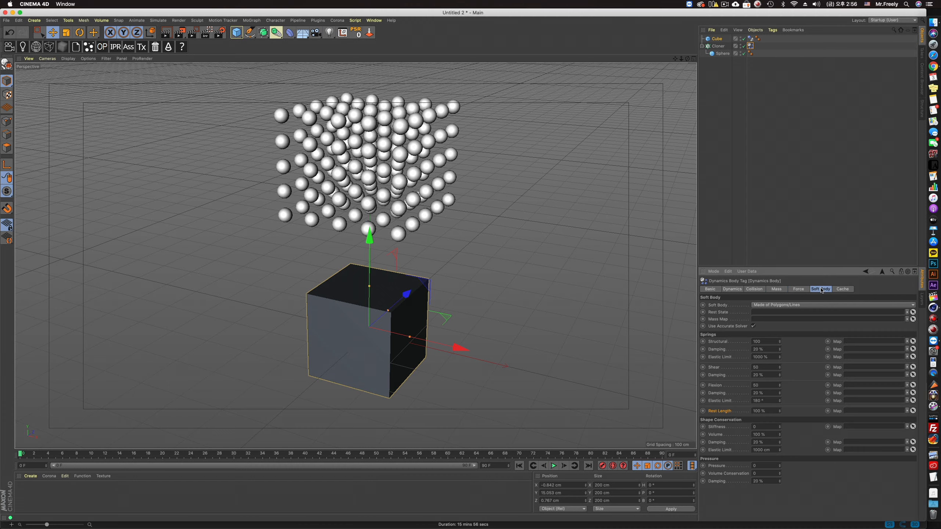
pyautogui.click(778, 305)
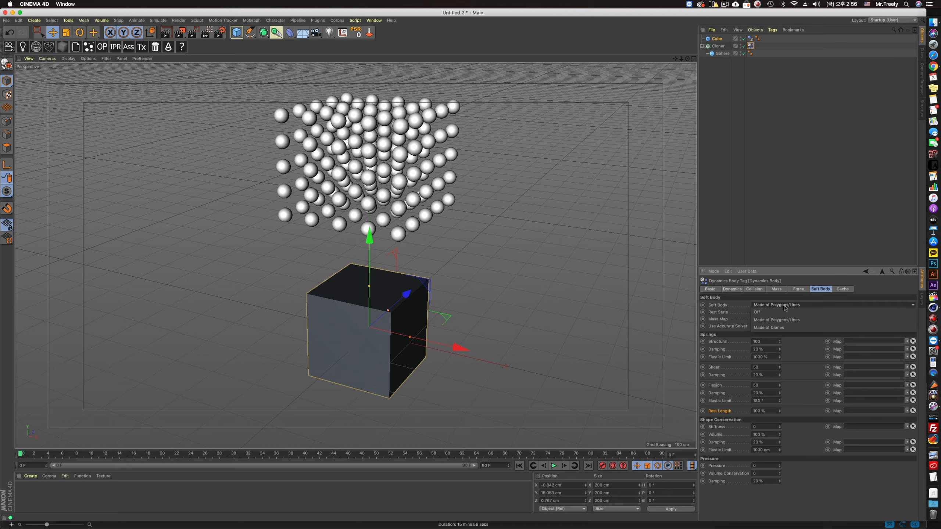
pyautogui.click(786, 328)
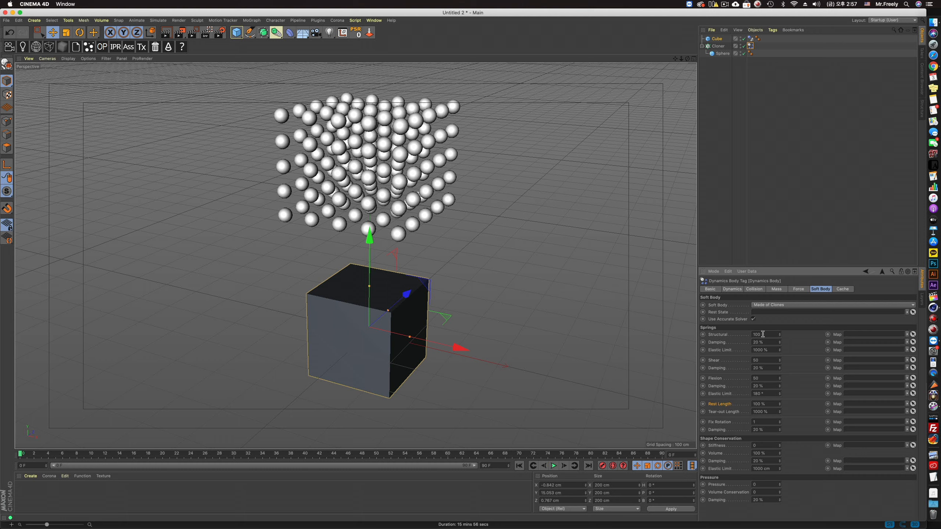
# Play the simulation of the cloned spheres falling onto the cube, then replay it from a front-facing view
pyautogui.click(553, 466)
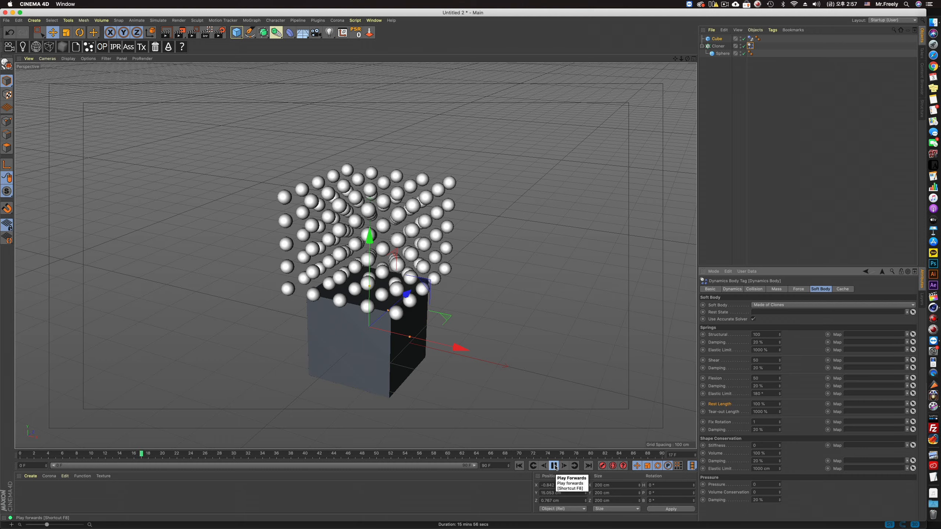
pyautogui.click(555, 466)
pyautogui.keyDown('alt'); pyautogui.moveTo(340, 257); pyautogui.dragTo(371, 237); pyautogui.keyUp('alt')
pyautogui.click(518, 466)
pyautogui.click(554, 466)
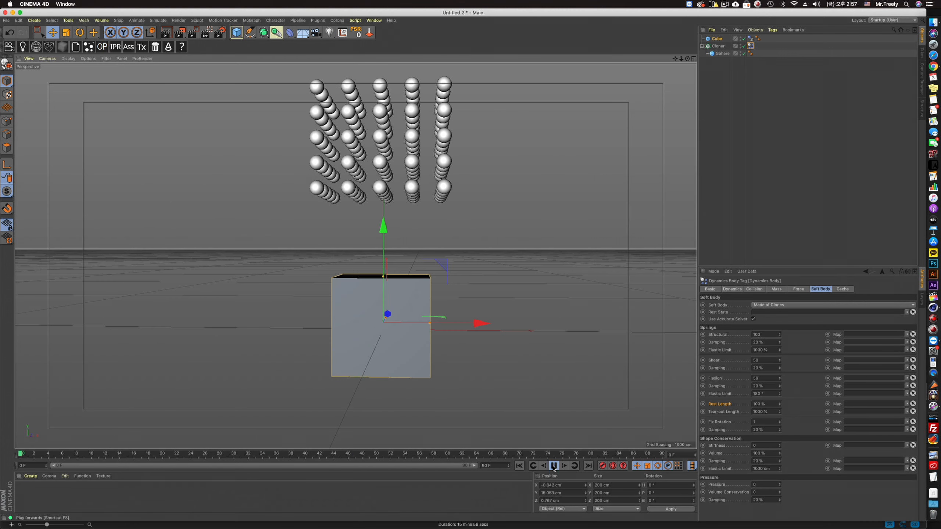
pyautogui.click(553, 466)
pyautogui.keyDown('alt'); pyautogui.moveTo(407, 271); pyautogui.dragTo(406, 274); pyautogui.keyUp('alt')
# Set the Cloner soft body's Structural spring value to 50 and play the simulation from the first frame
pyautogui.moveTo(763, 336); pyautogui.dragTo(707, 337)
pyautogui.write('50')
pyautogui.press('Return')
pyautogui.click(519, 465)
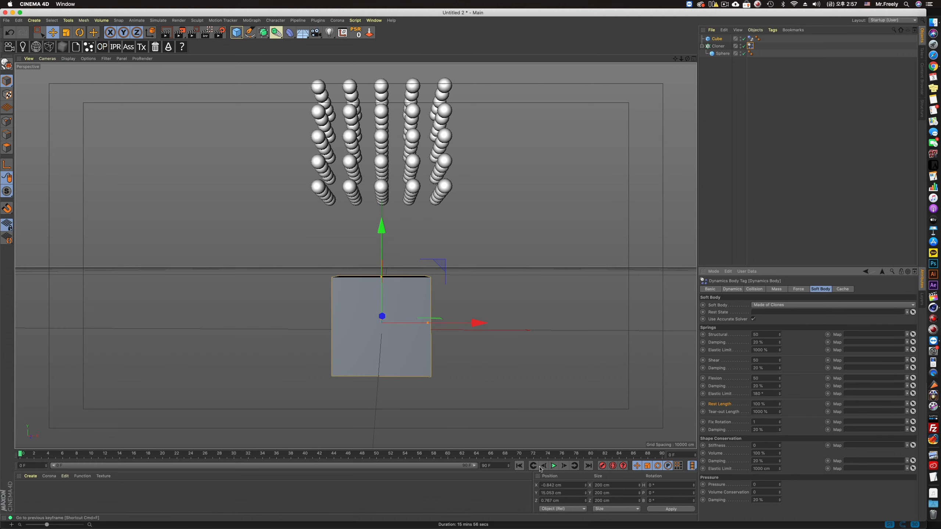
pyautogui.click(553, 466)
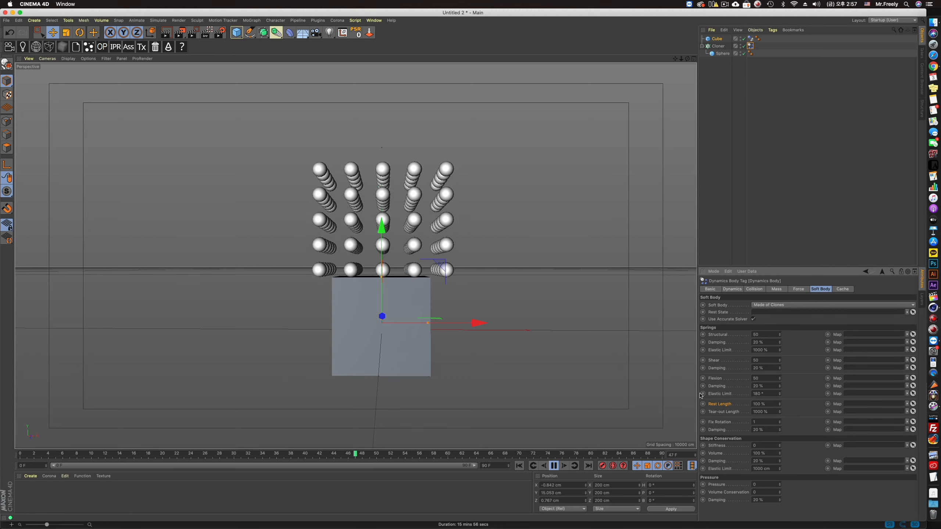
# Set the Structural spring's Elastic Limit to 20% and its Structural value to 20 during playback
pyautogui.doubleClick(769, 349)
pyautogui.write('20')
pyautogui.press('Return')
pyautogui.moveTo(757, 335); pyautogui.dragTo(704, 336)
pyautogui.write('20')
pyautogui.press('Return')
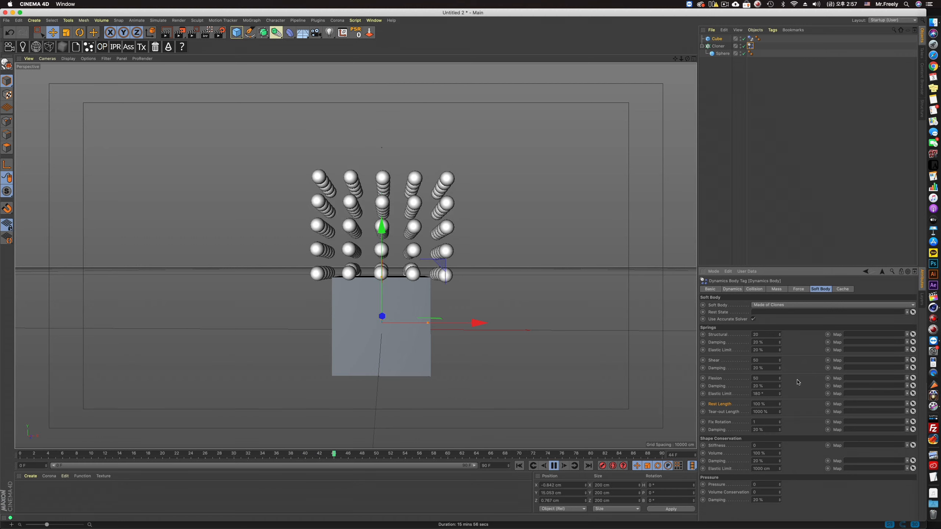
# Set the Flexion value to 10 and the Rest Length to 1% for the cloned soft body
pyautogui.doubleClick(764, 379)
pyautogui.write('10')
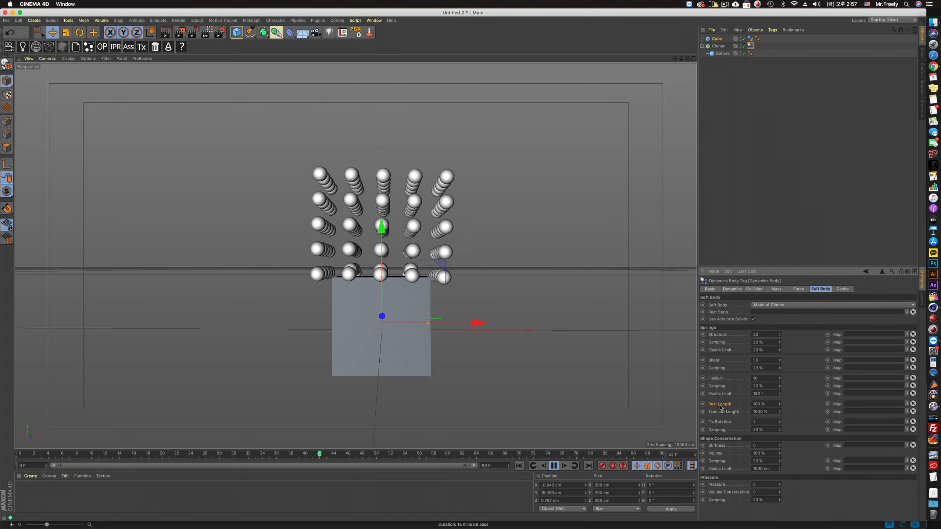
pyautogui.doubleClick(770, 404)
pyautogui.write('1')
pyautogui.press('Return')
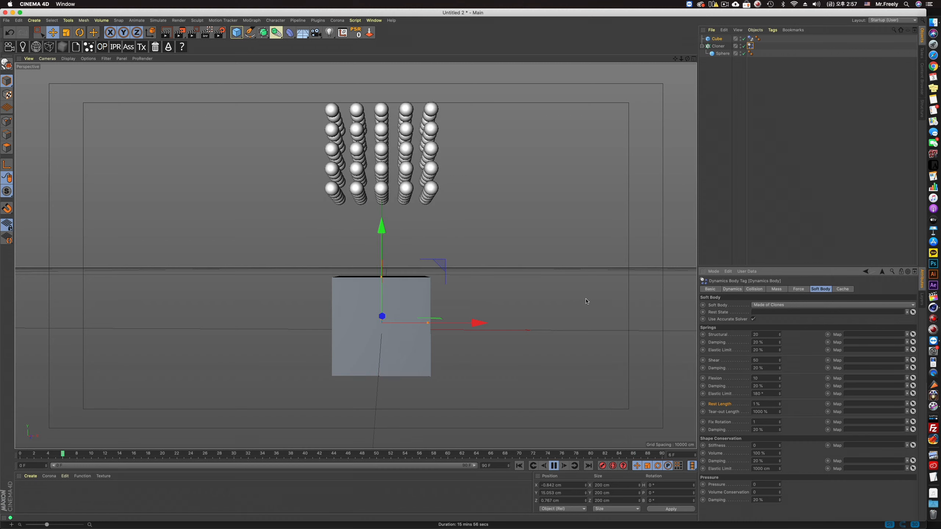
# Set the Rest Length of the cloned soft body's springs to 200% during playback
pyautogui.moveTo(760, 404); pyautogui.dragTo(712, 405)
pyautogui.write('1')
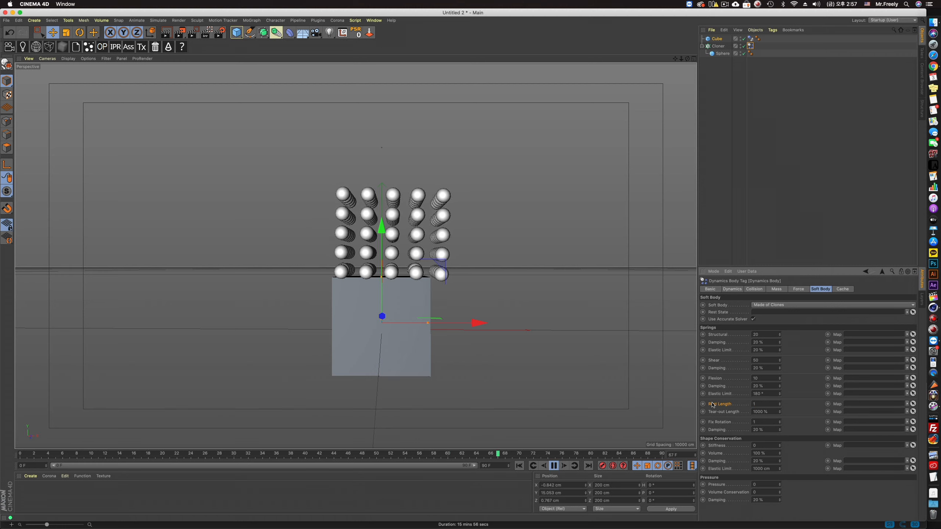
pyautogui.write('200')
pyautogui.press('Return')
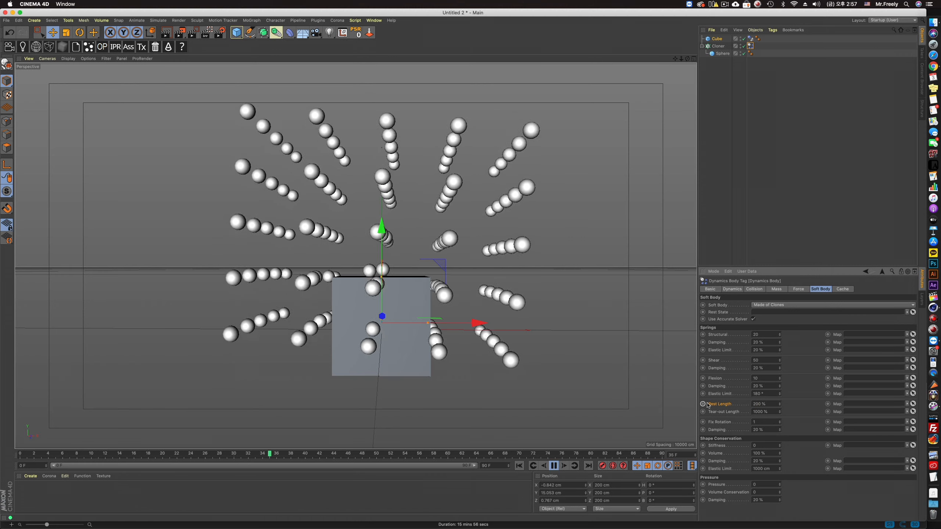
# Set the cloned soft body's Rest Length to 120%, followed by 100%, during playback
pyautogui.moveTo(766, 404); pyautogui.dragTo(705, 401)
pyautogui.write('120')
pyautogui.press('Return')
pyautogui.moveTo(766, 404); pyautogui.dragTo(705, 406)
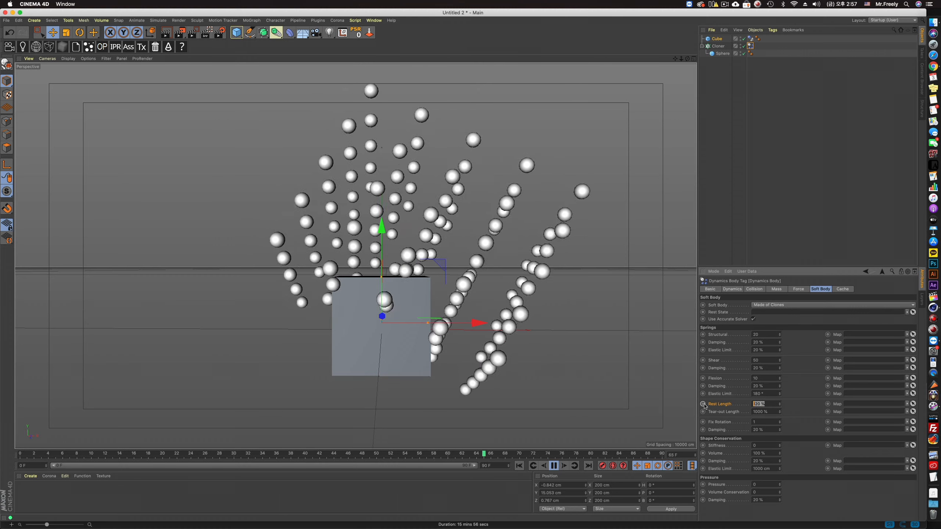
pyautogui.write('1')
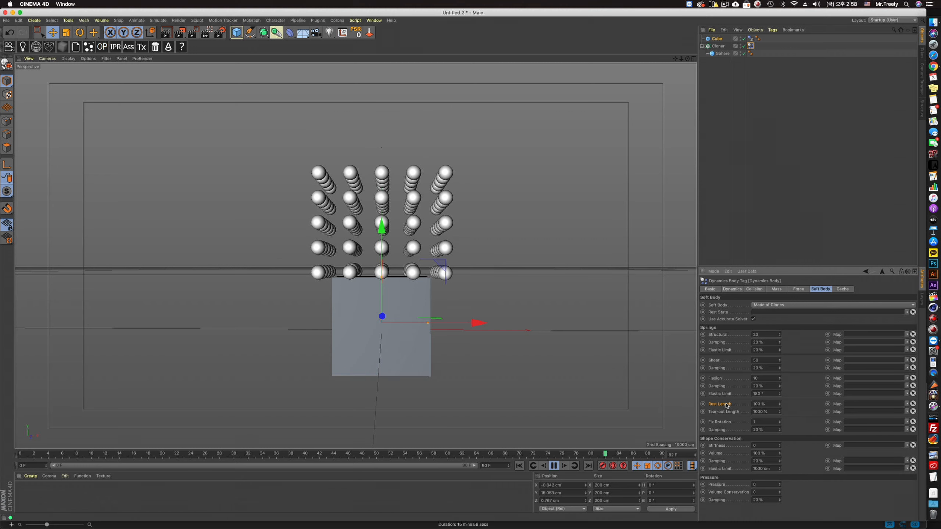
# Set the Rest Length of the cloned soft body to 300% while the simulation plays
pyautogui.click(762, 404)
pyautogui.write('300')
pyautogui.press('Return')
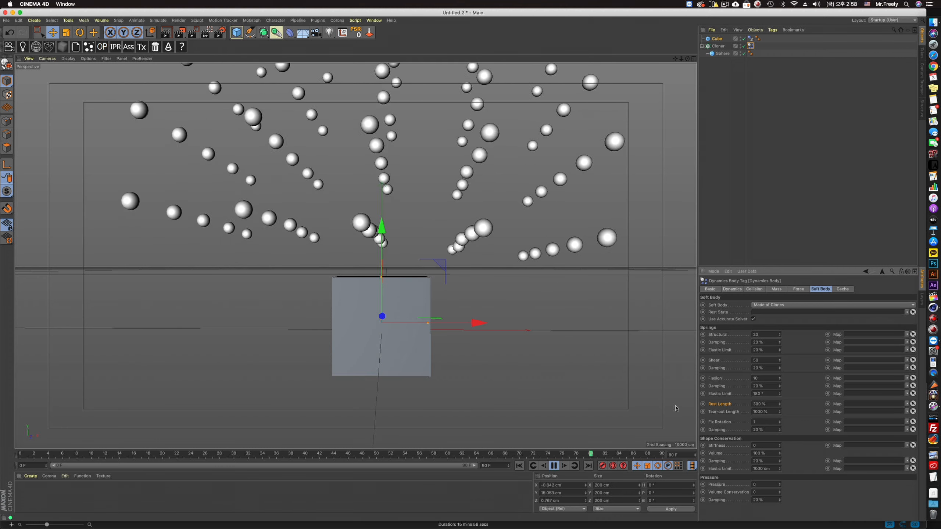
# Return the Rest Length of the cloned soft body to 100% and stop playback
pyautogui.moveTo(770, 405); pyautogui.dragTo(691, 403)
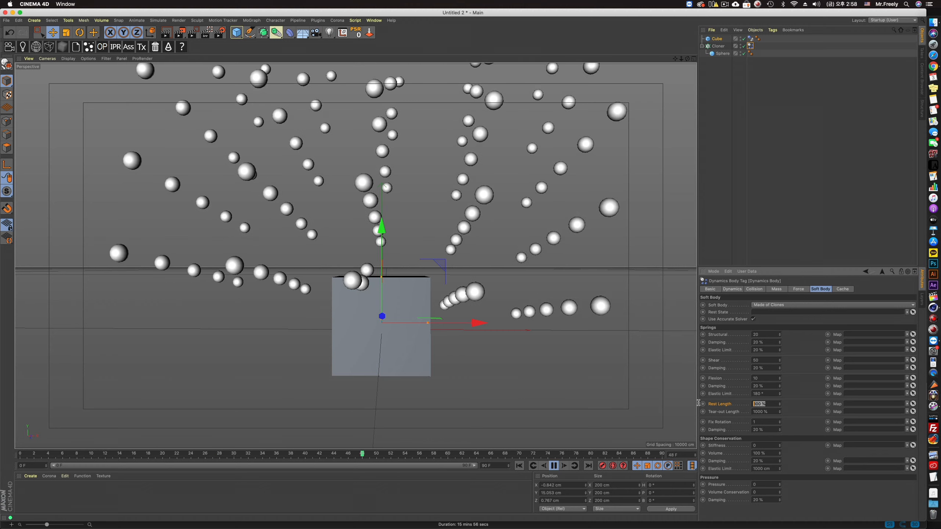
pyautogui.write('100')
pyautogui.press('Return')
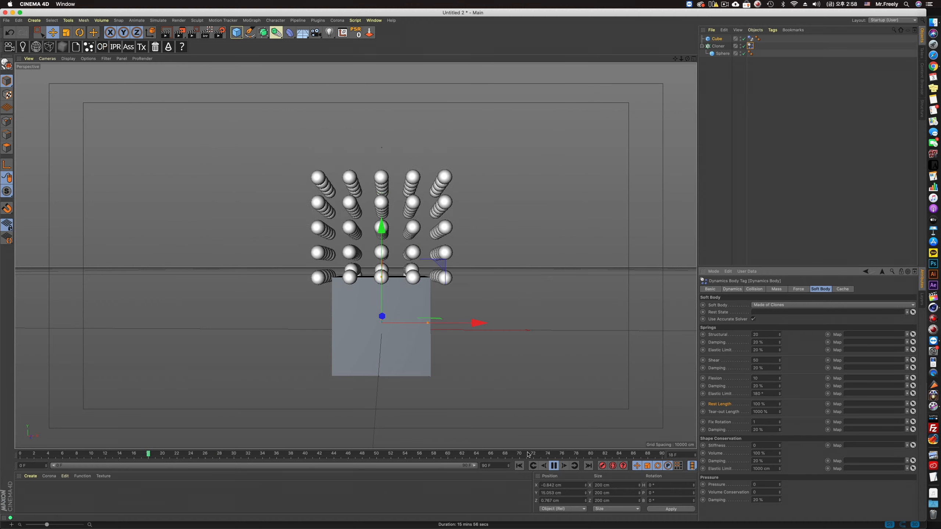
pyautogui.click(553, 466)
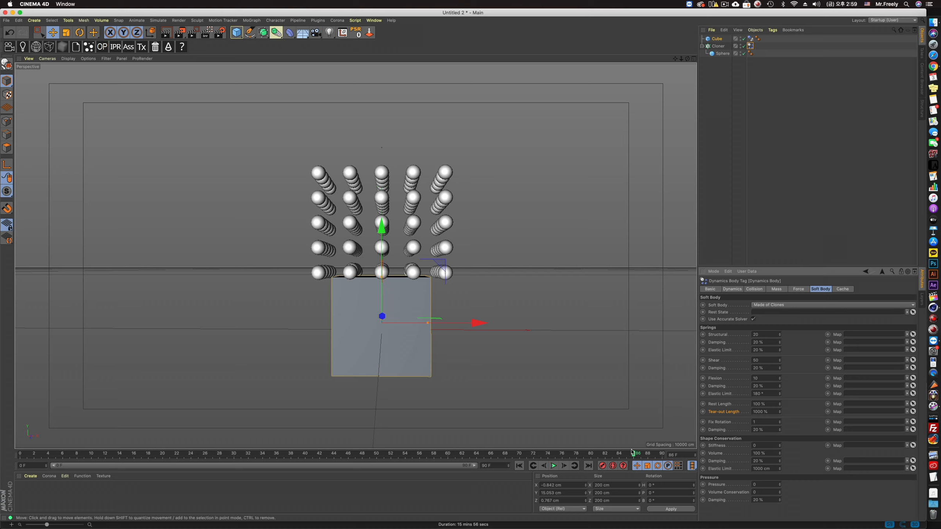
# Set the cloned soft body's Tear-out Length to 20% and play the simulation from the first frame
pyautogui.hotkey('shift', 'f')
pyautogui.click(766, 410)
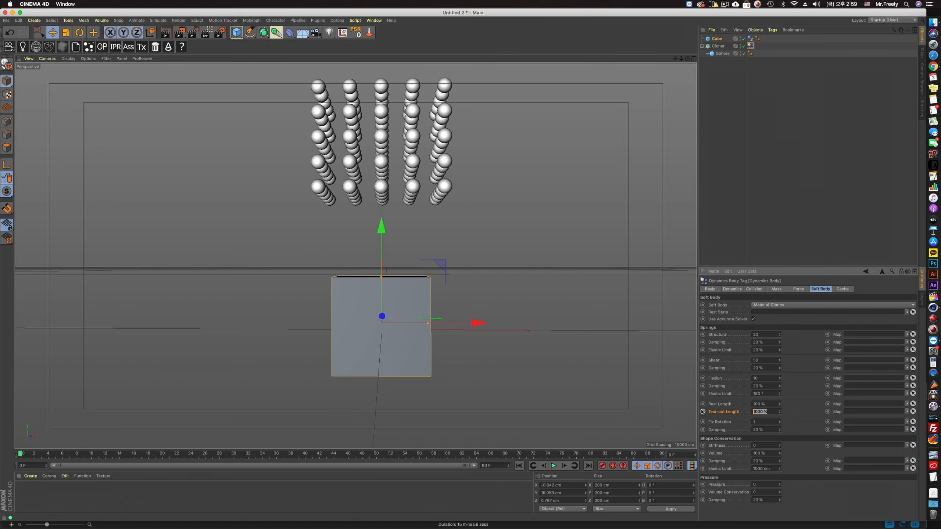
pyautogui.write('20')
pyautogui.press('Return')
pyautogui.click(553, 466)
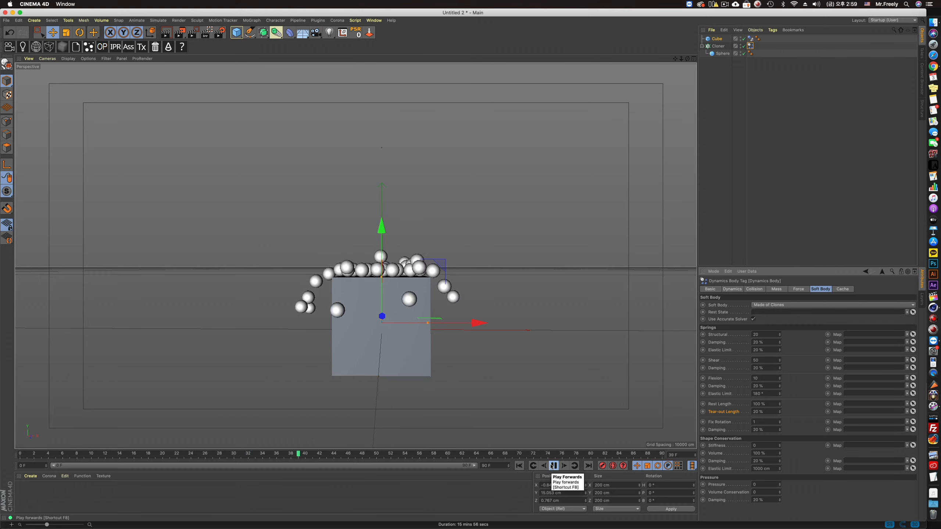
pyautogui.click(553, 466)
# Replay the simulation from the first frame and set the Tear-out Length to 300% during playback
pyautogui.click(762, 411)
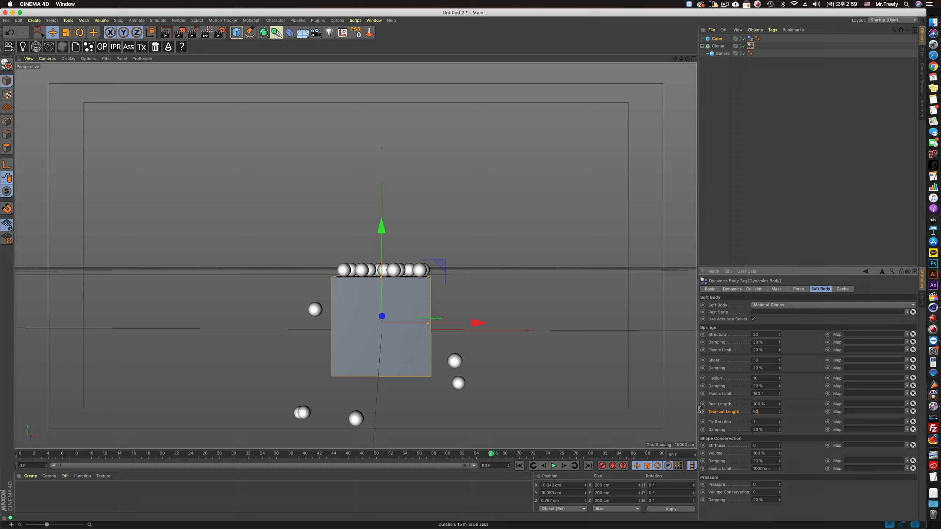
pyautogui.click(519, 466)
pyautogui.click(554, 466)
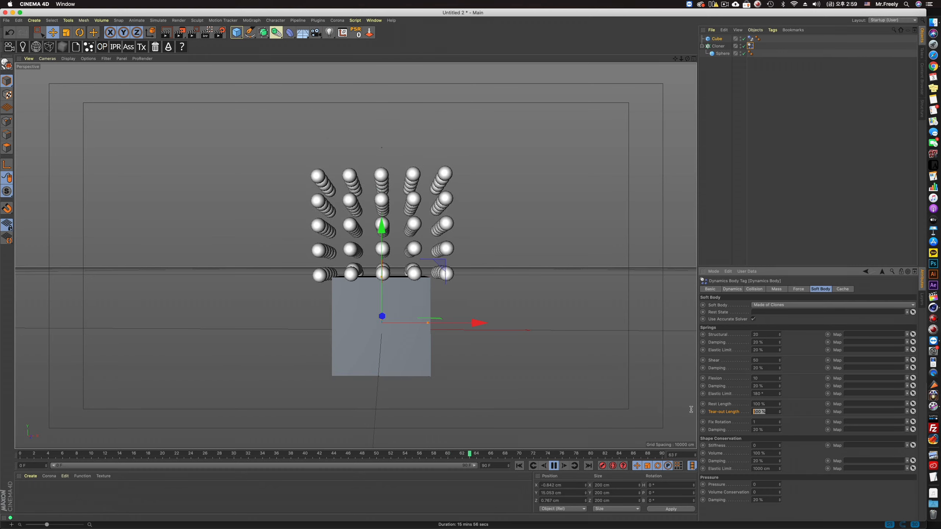
pyautogui.write('300')
pyautogui.press('Return')
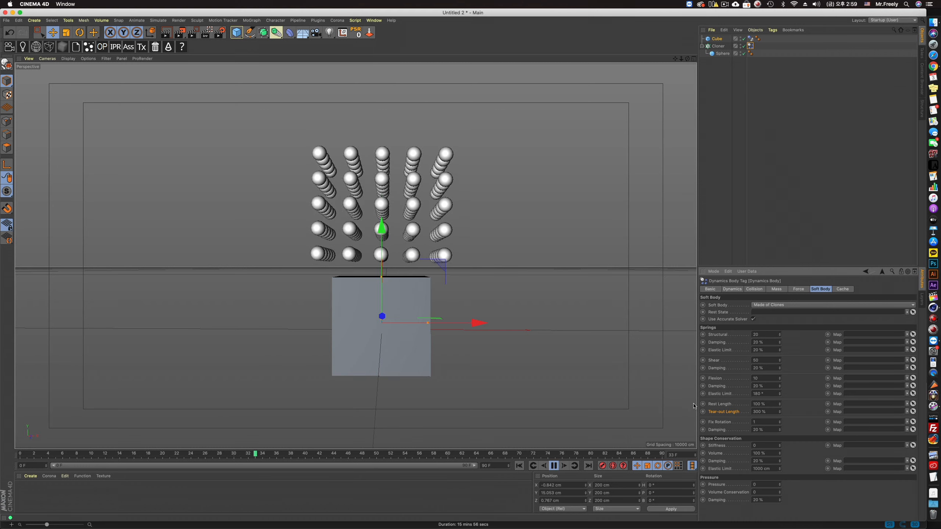
# Set the Tear-out Length of the cloned soft body to 100% during playback
pyautogui.doubleClick(767, 411)
pyautogui.write('100')
pyautogui.press('Return')
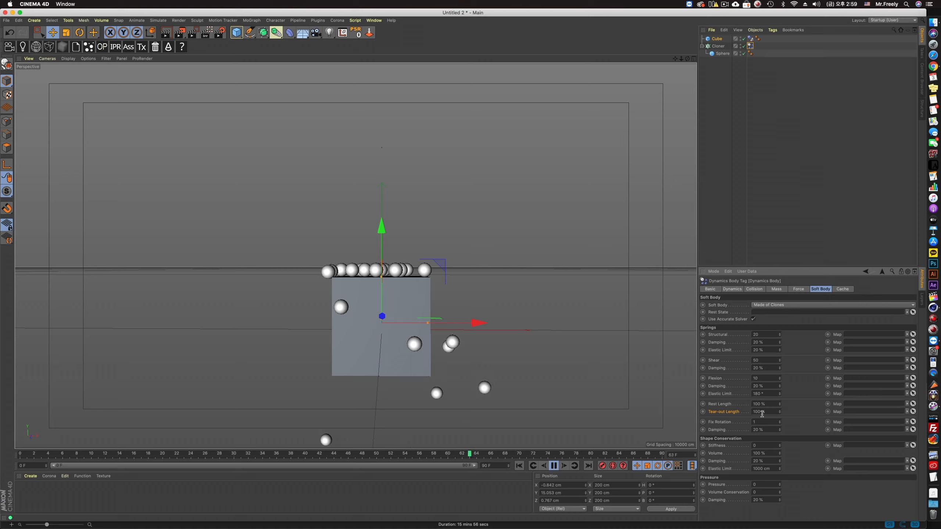
# Set the cloned soft body's Fix Rotation value to 50 and briefly run the simulation
pyautogui.moveTo(762, 421); pyautogui.dragTo(699, 420)
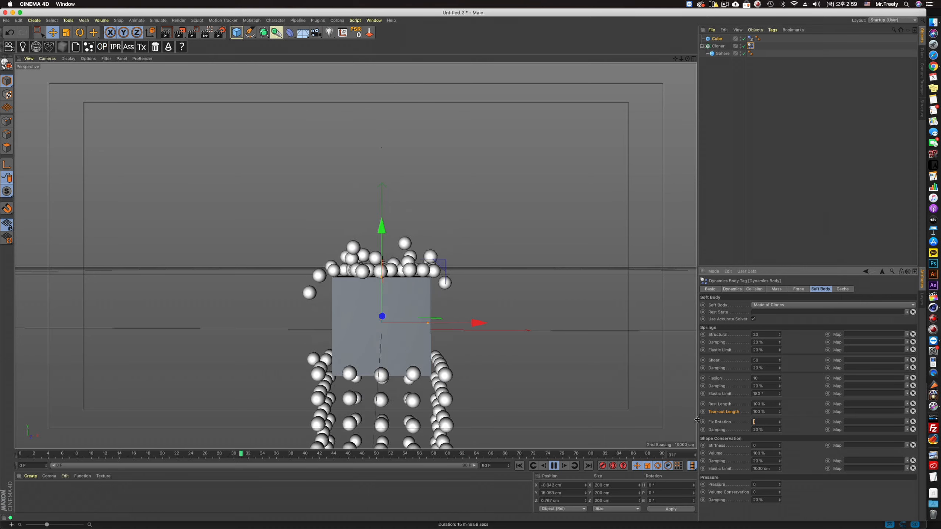
pyautogui.write('50')
pyautogui.press('Return')
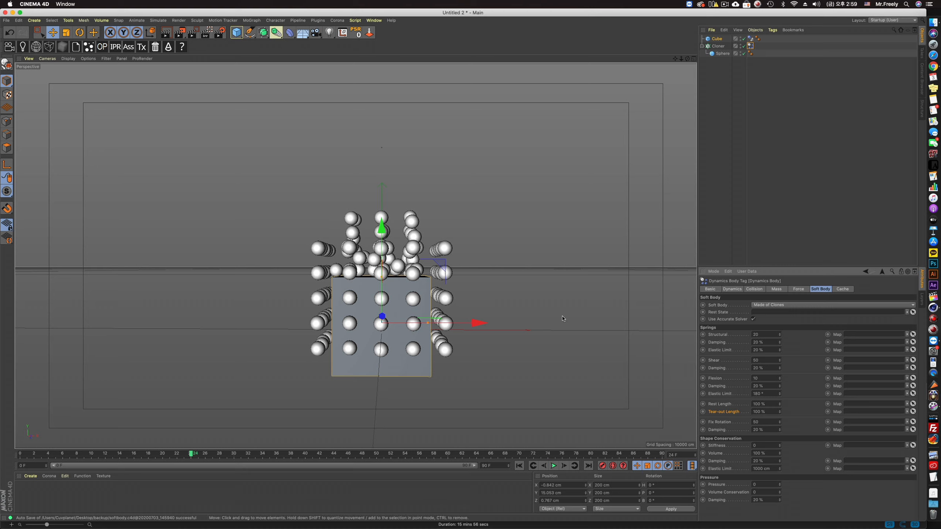
pyautogui.click(554, 467)
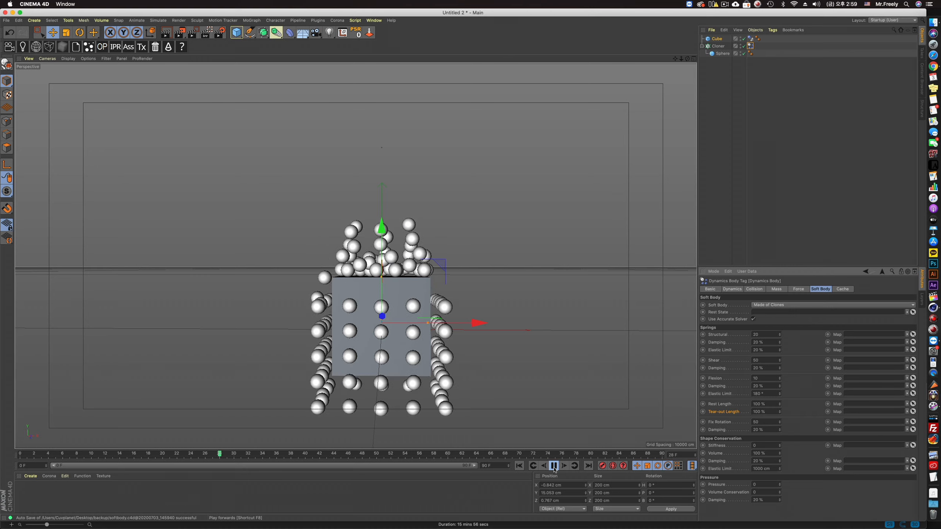
pyautogui.click(554, 467)
# Show wireframe lines over the shaded objects in the viewport and replay the simulation from the first frame
pyautogui.click(68, 58)
pyautogui.click(82, 73)
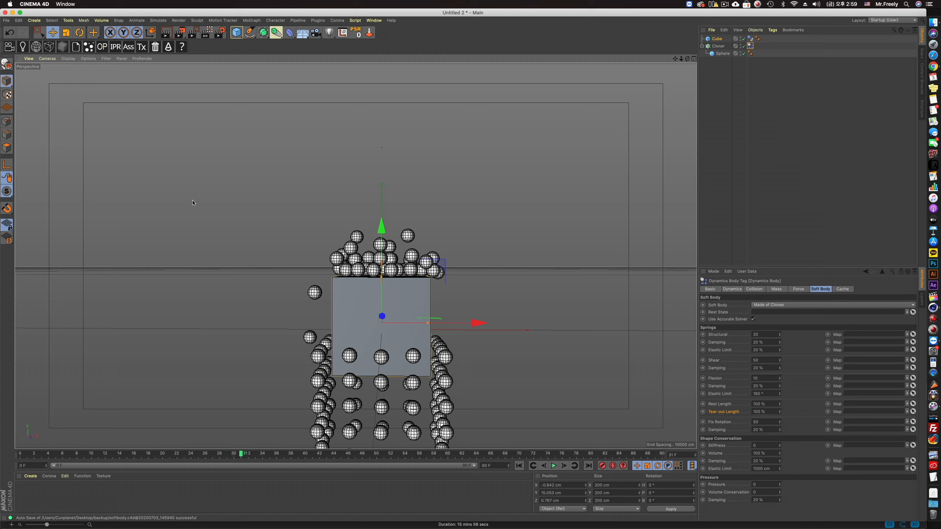
pyautogui.click(519, 466)
pyautogui.click(555, 467)
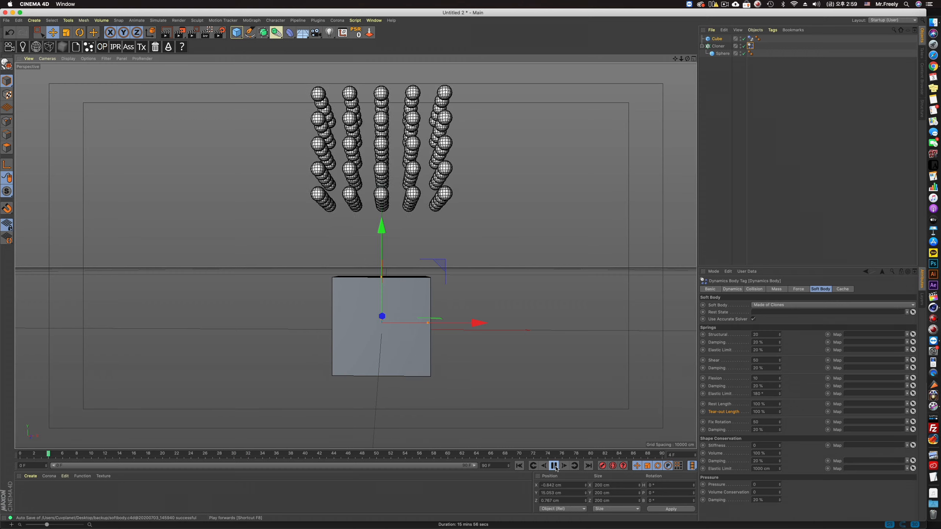
pyautogui.click(555, 466)
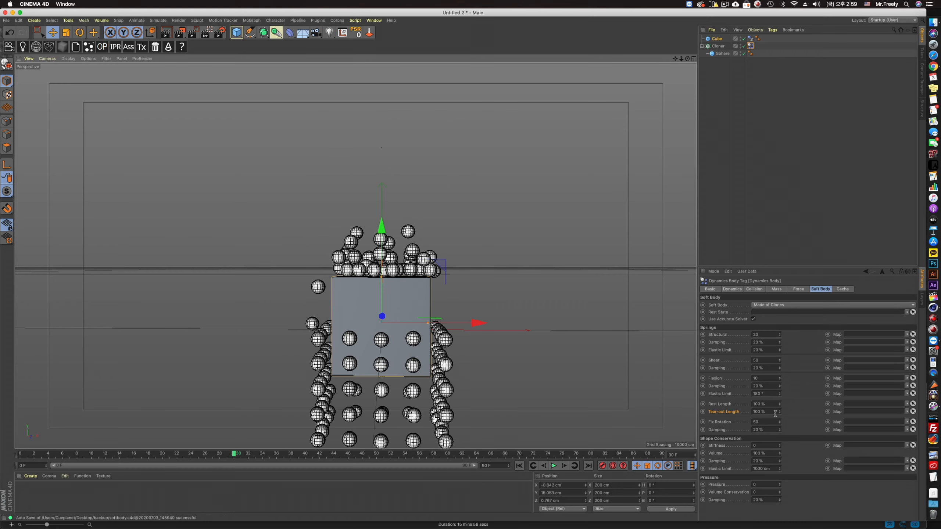
# Set Fix Rotation to 15 and play the simulation twice from the first frame to check the spheres' rotation
pyautogui.click(756, 422)
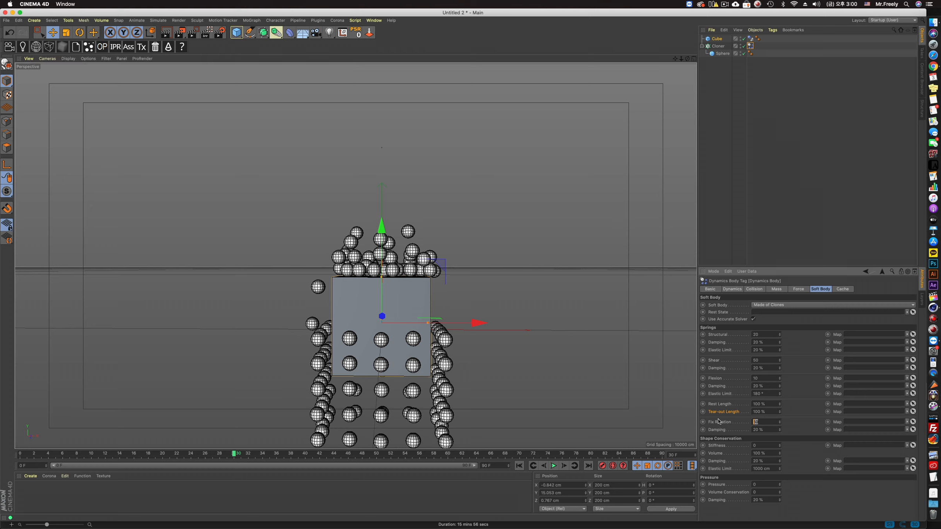
pyautogui.click(519, 466)
pyautogui.click(553, 467)
pyautogui.click(554, 466)
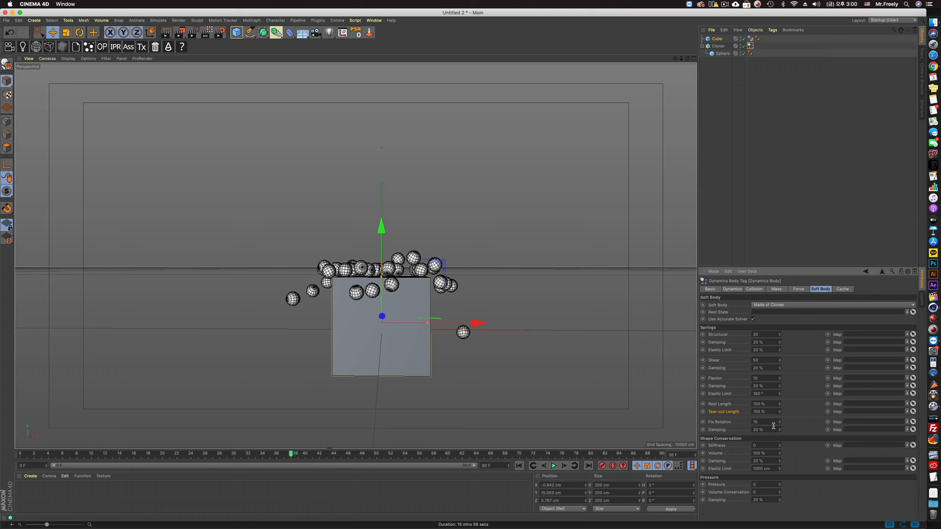
pyautogui.click(519, 466)
pyautogui.click(553, 466)
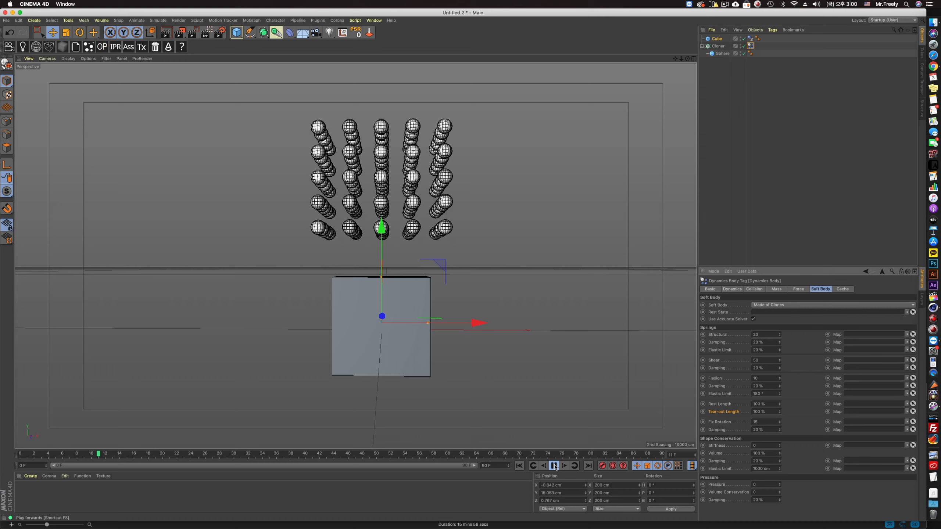
pyautogui.click(553, 467)
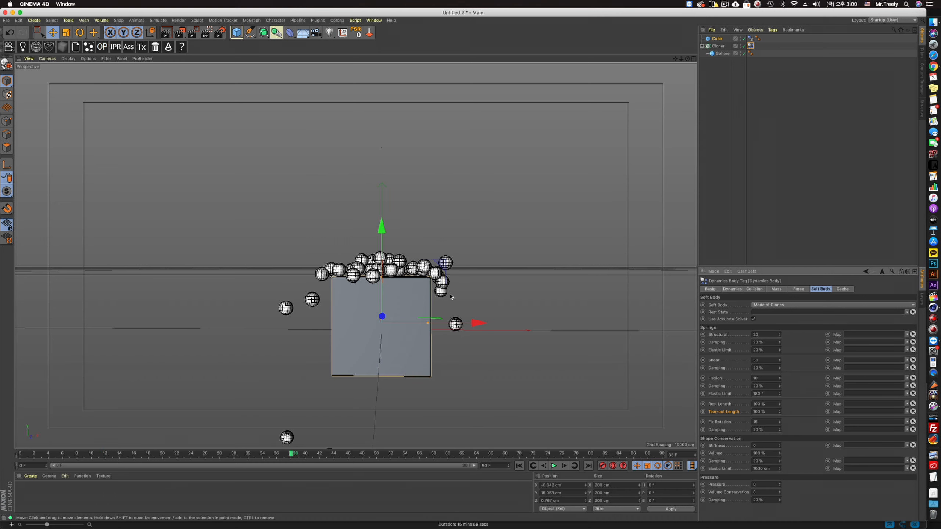
# Set Fix Rotation to 2 and play the simulation from the first frame in a close view of the spheres
pyautogui.scroll(5, 364, 267)
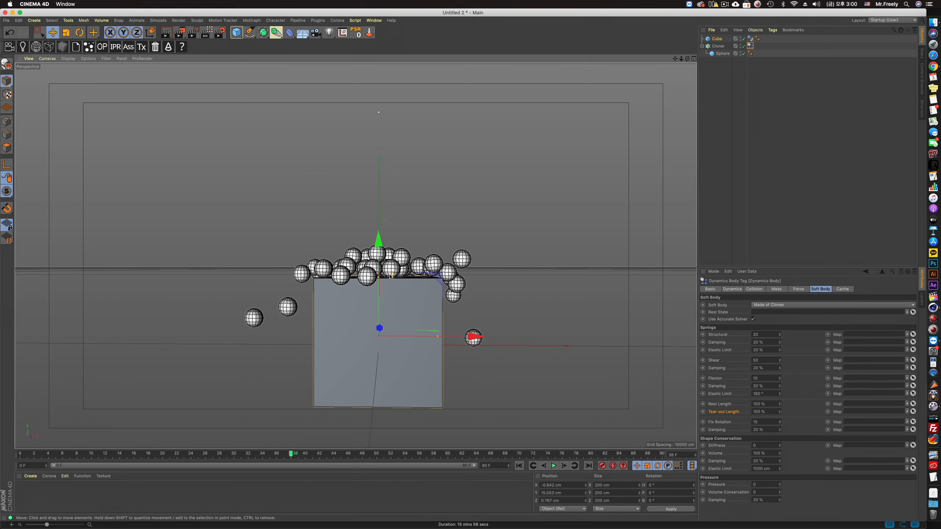
pyautogui.scroll(5, 364, 267)
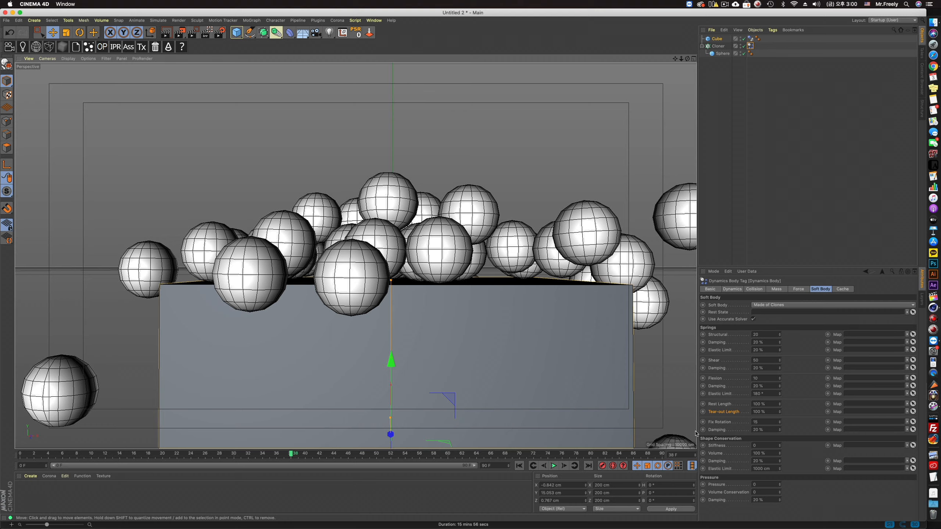
pyautogui.click(763, 422)
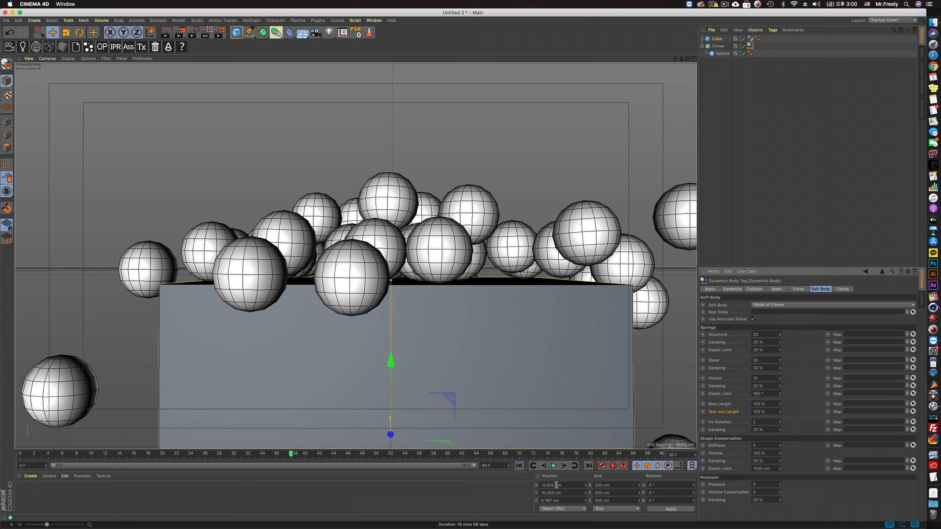
pyautogui.click(519, 466)
pyautogui.click(553, 465)
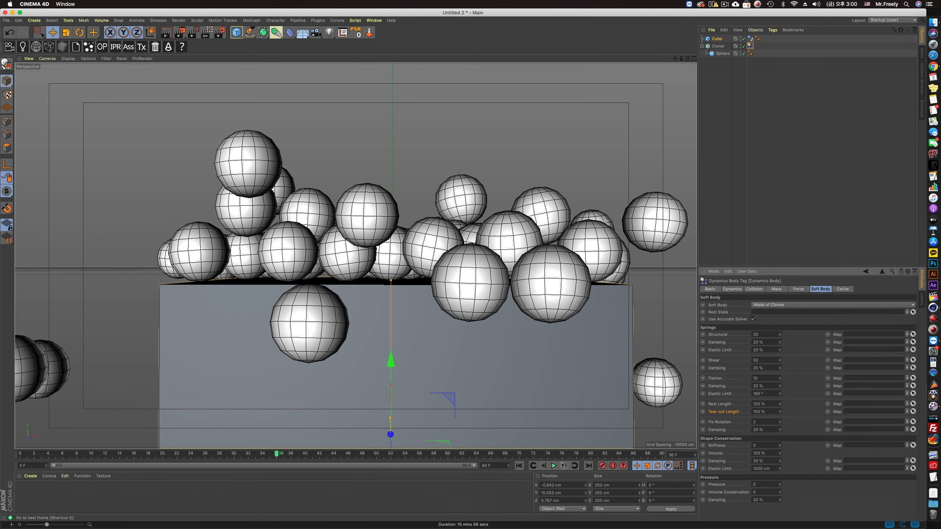
# Set Fix Rotation to 0 and play the simulation from the first frame
pyautogui.click(754, 423)
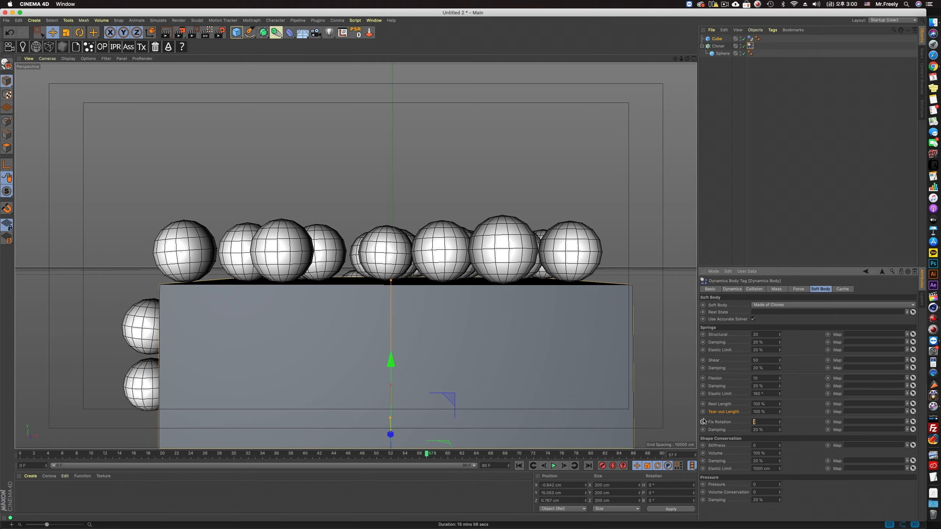
pyautogui.click(519, 466)
pyautogui.click(553, 466)
pyautogui.click(554, 466)
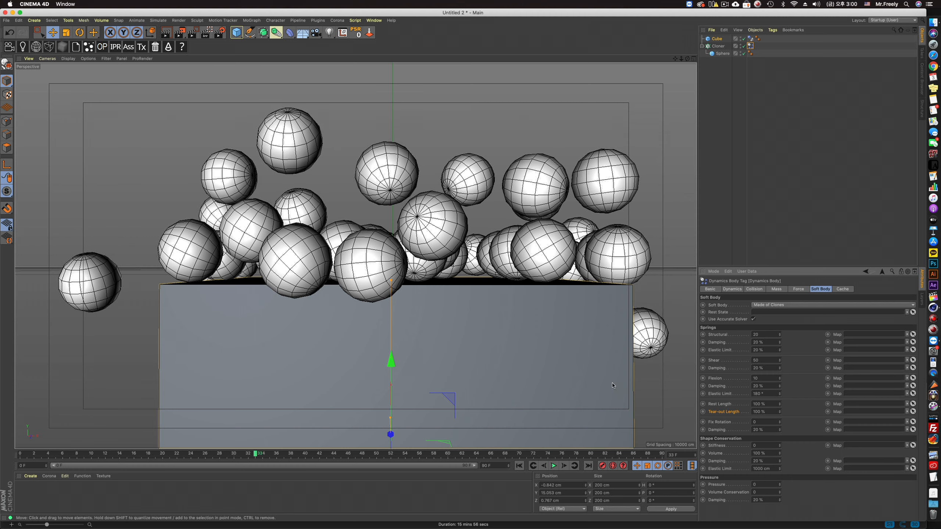
pyautogui.scroll(-3, 612, 386)
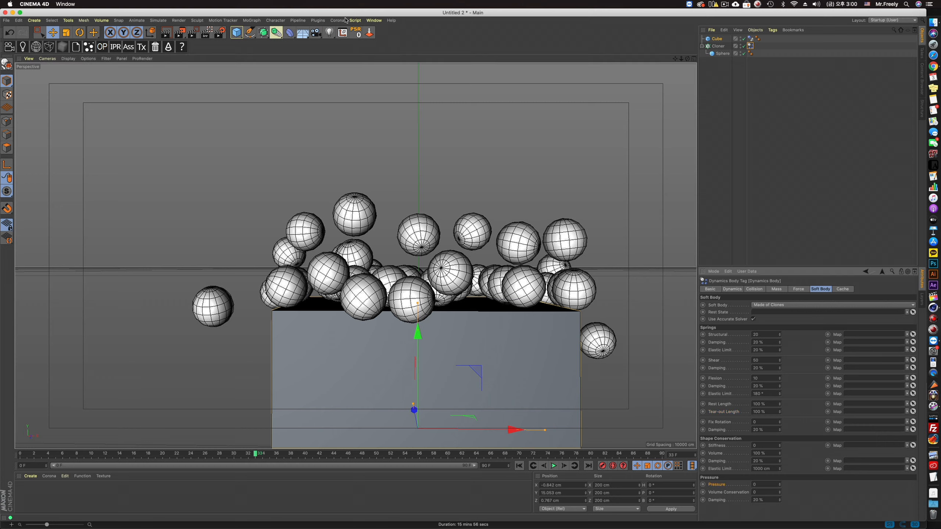
# Switch to the softbody.c4d project and view the deformed basketball and wall from an angle
pyautogui.click(374, 20)
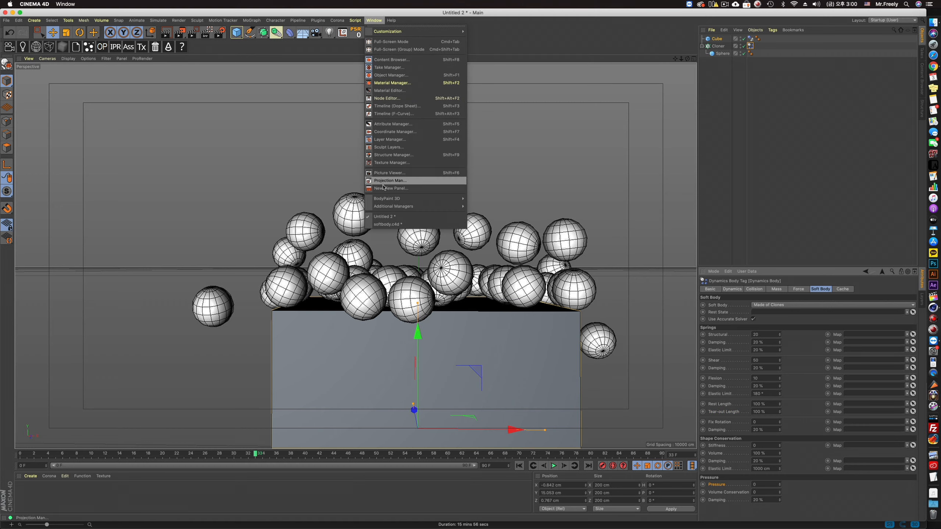
pyautogui.click(387, 223)
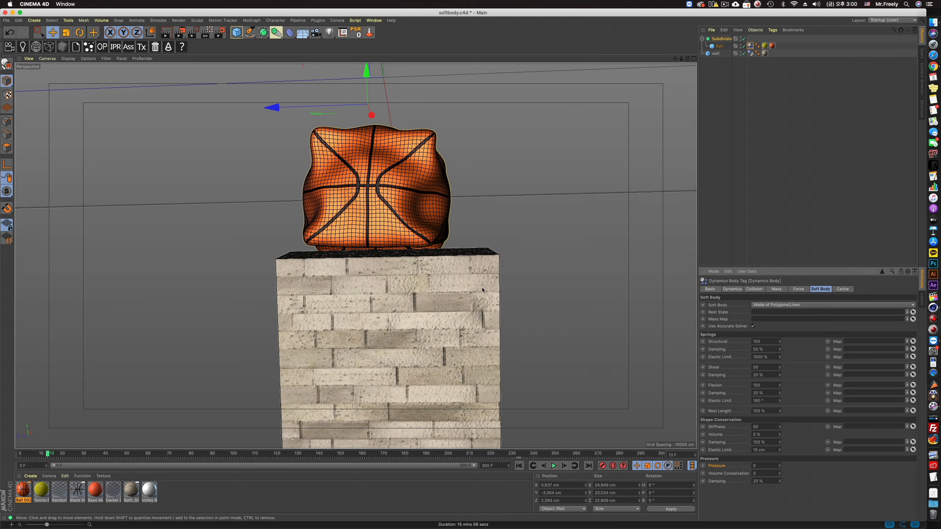
pyautogui.moveTo(688, 58)
pyautogui.mouseDown()
pyautogui.moveTo(657, 85)
pyautogui.moveTo(687, 61)
pyautogui.mouseUp()
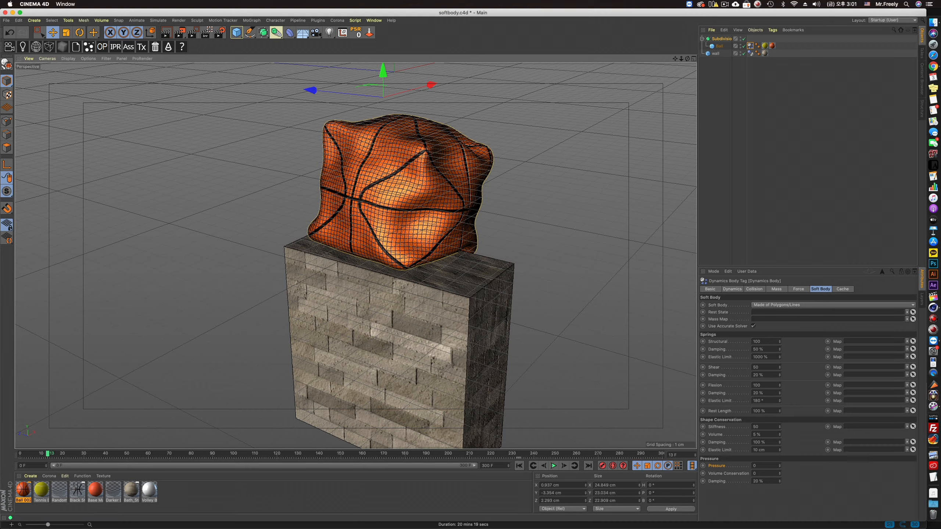
# Play the basketball simulation briefly from the first frame and disable the Subdivision Surface object
pyautogui.click(519, 466)
pyautogui.click(553, 466)
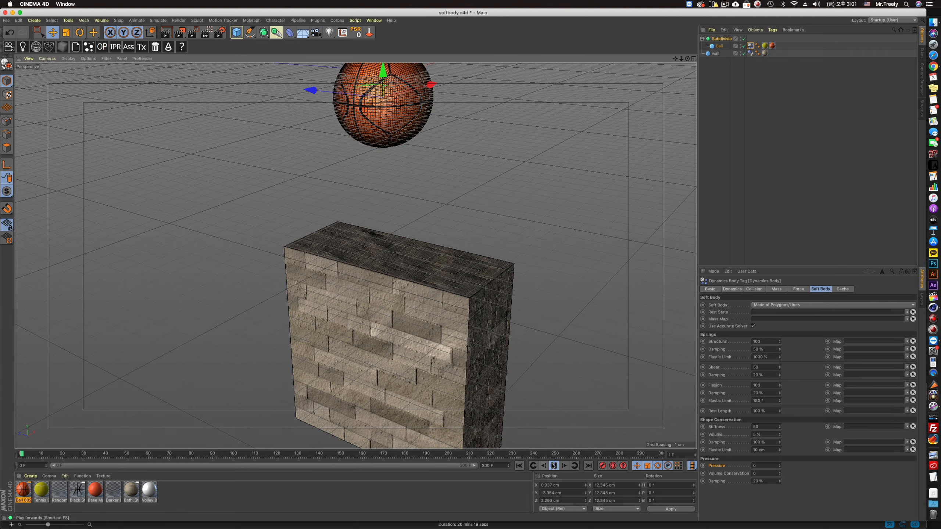
pyautogui.click(553, 465)
pyautogui.click(743, 39)
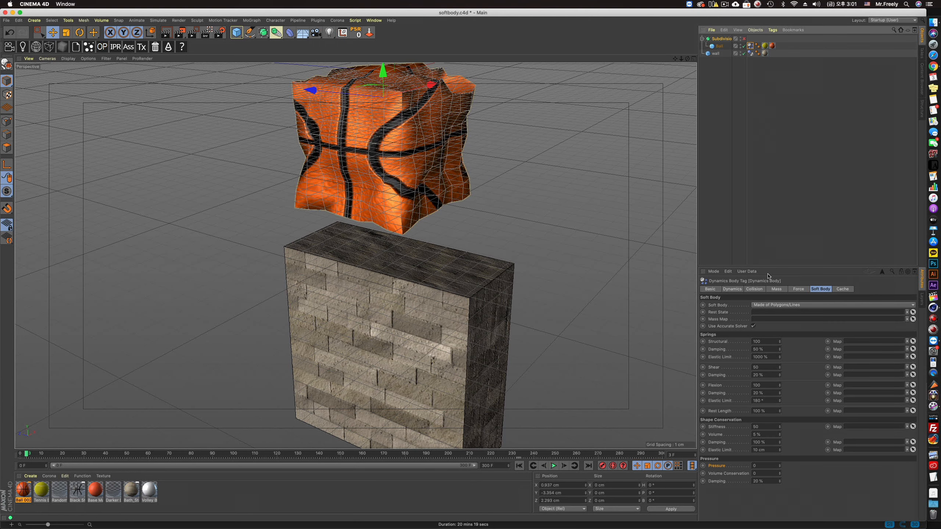
# Set the basketball soft body's Pressure value to 50
pyautogui.moveTo(769, 466); pyautogui.dragTo(703, 466)
pyautogui.write('50')
pyautogui.press('Return')
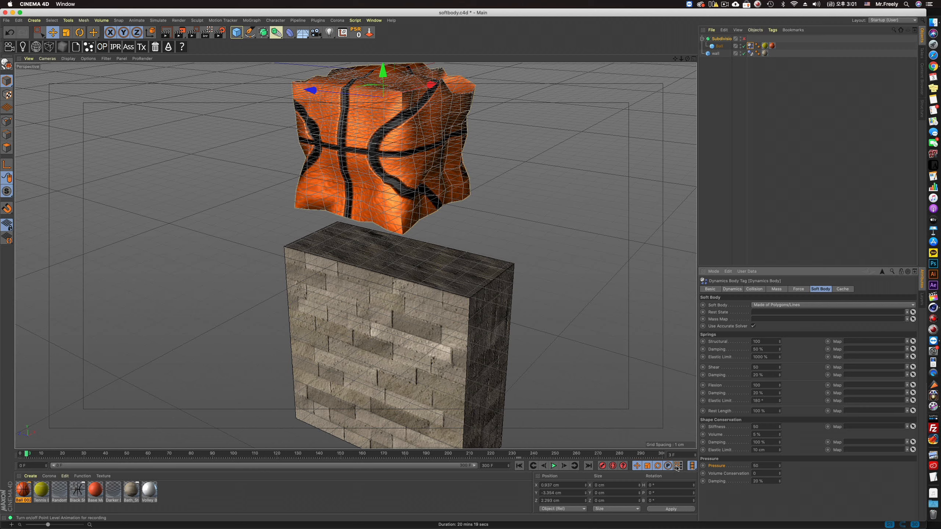
# Play the basketball simulation briefly and set the soft body's Pressure to 0
pyautogui.click(553, 465)
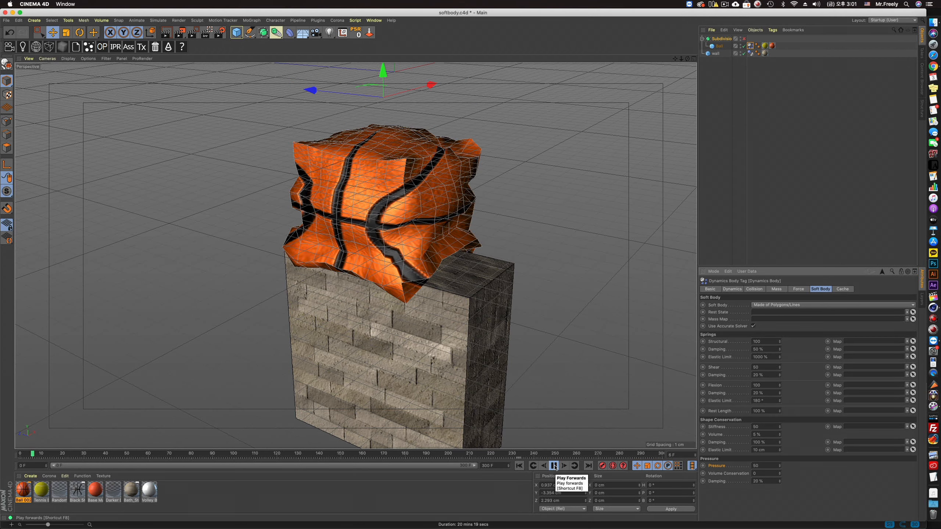
pyautogui.click(553, 466)
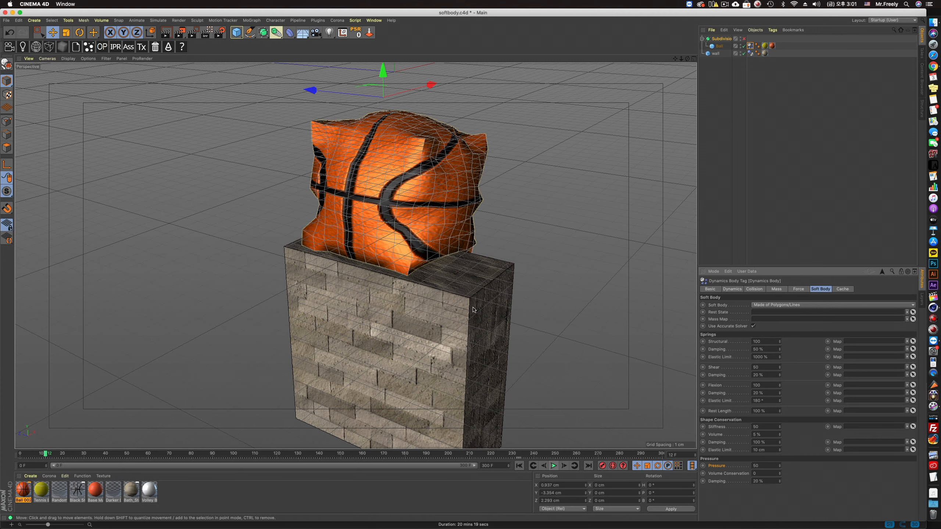
pyautogui.moveTo(769, 466); pyautogui.dragTo(661, 456)
pyautogui.write('0')
pyautogui.press('Return')
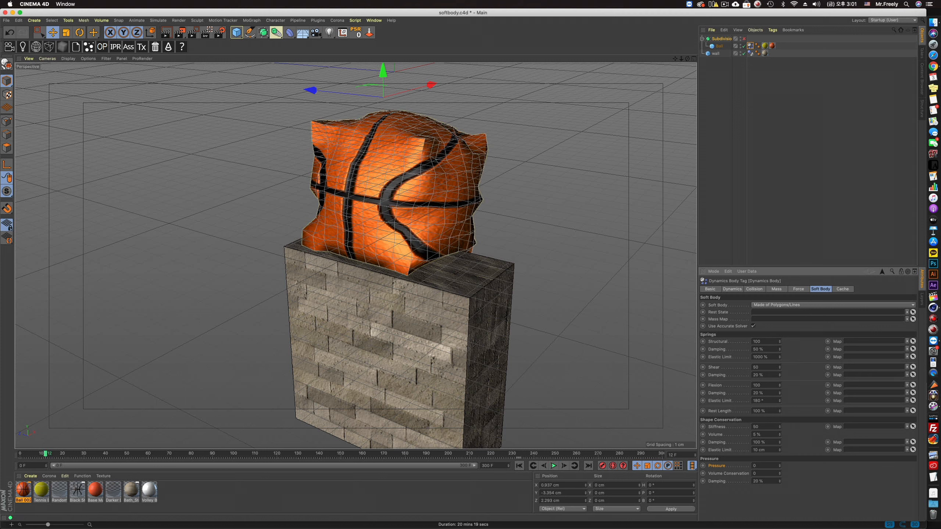
# Play the basketball simulation from the first frame and stop it once the ball has landed on the wall
pyautogui.click(518, 465)
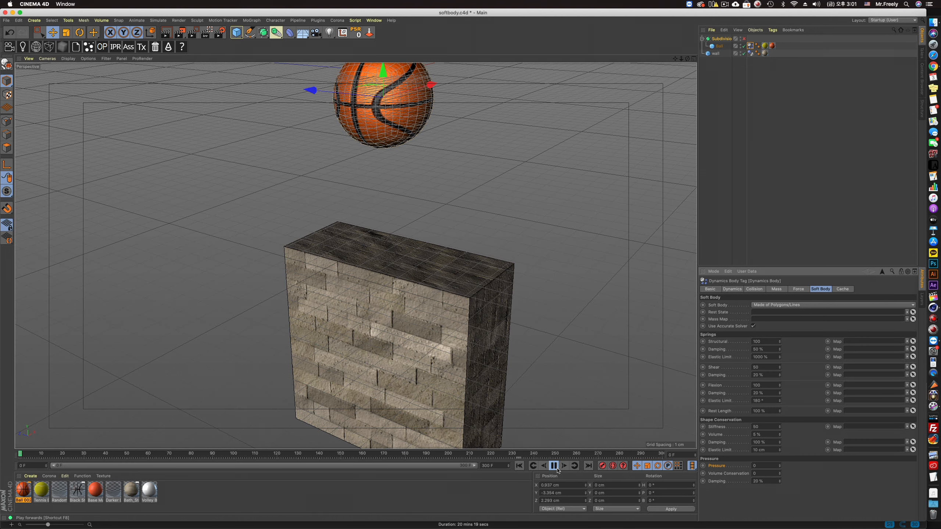
pyautogui.click(554, 466)
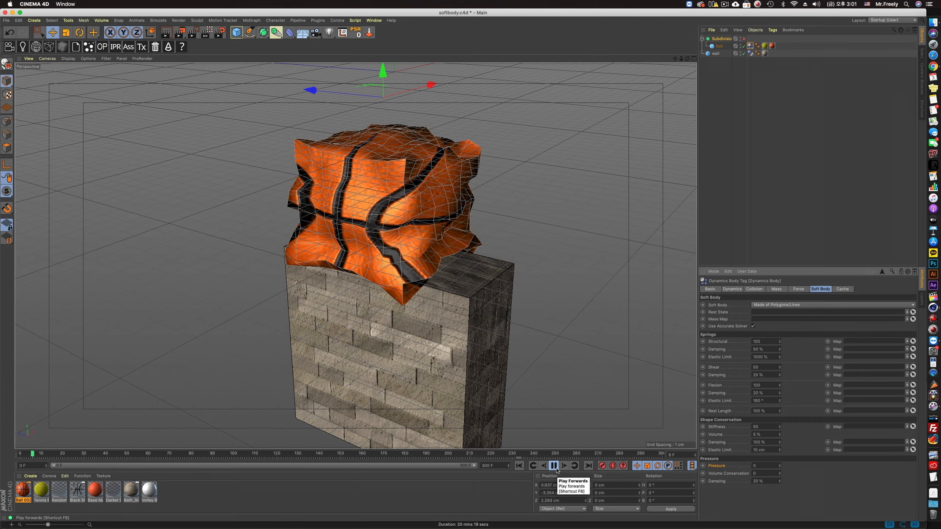
pyautogui.click(556, 469)
# Set the basketball soft body's Shape Conservation Stiffness to 10 and its Structural springs to 50
pyautogui.moveTo(765, 425); pyautogui.dragTo(648, 425)
pyautogui.write('10')
pyautogui.press('Return')
pyautogui.moveTo(763, 341); pyautogui.dragTo(703, 342)
pyautogui.write('50')
pyautogui.press('Return')
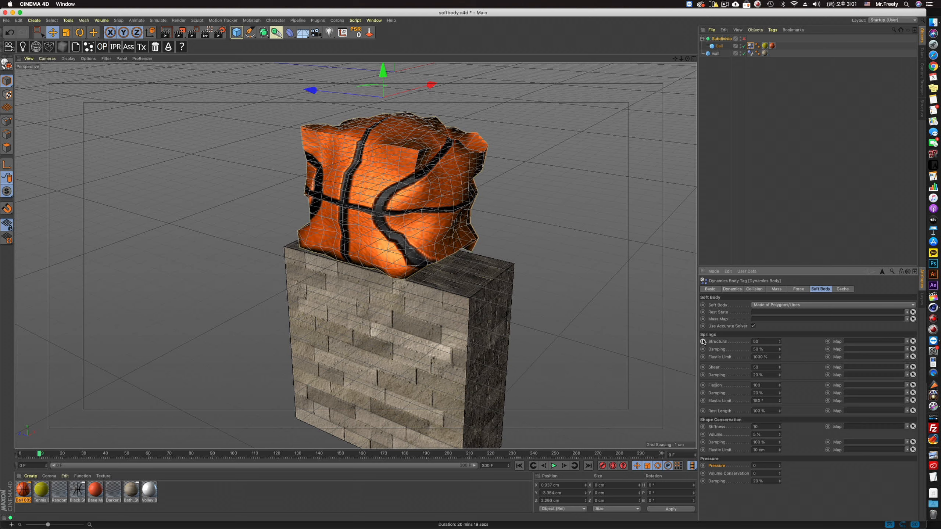
# Play the simulation from the first frame to check the softer basketball hitting the wall
pyautogui.click(519, 465)
pyautogui.click(557, 466)
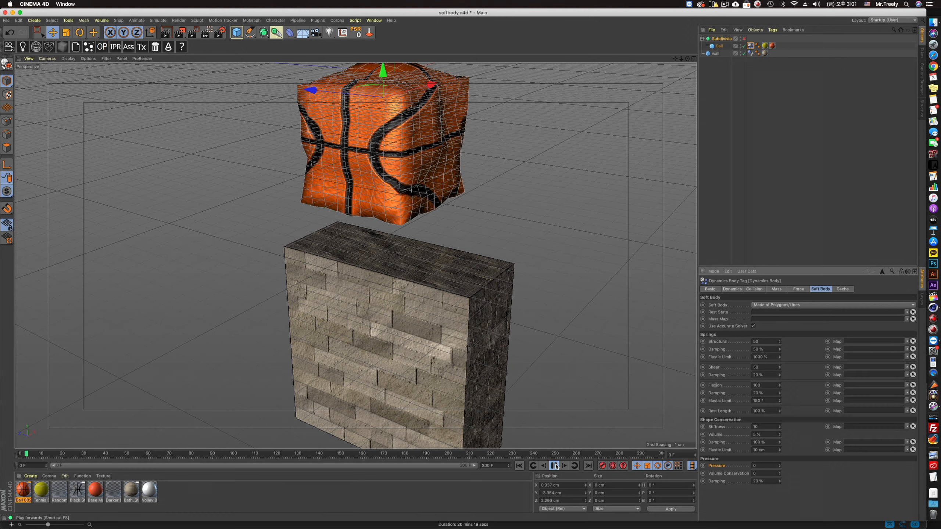
pyautogui.click(554, 466)
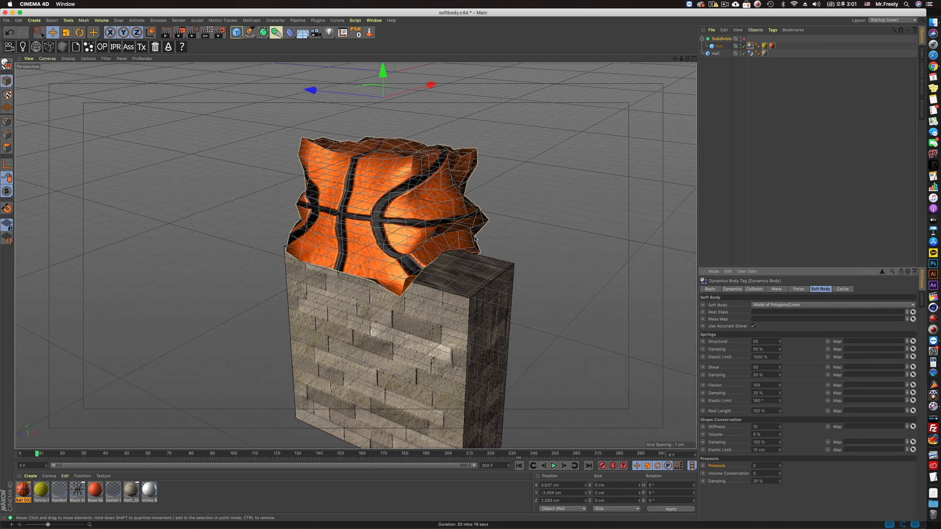
# Set the basketball's soft body Pressure to 100 and continue playing the simulation briefly
pyautogui.moveTo(769, 464); pyautogui.dragTo(712, 464)
pyautogui.write('100')
pyautogui.press('Return')
pyautogui.click(555, 466)
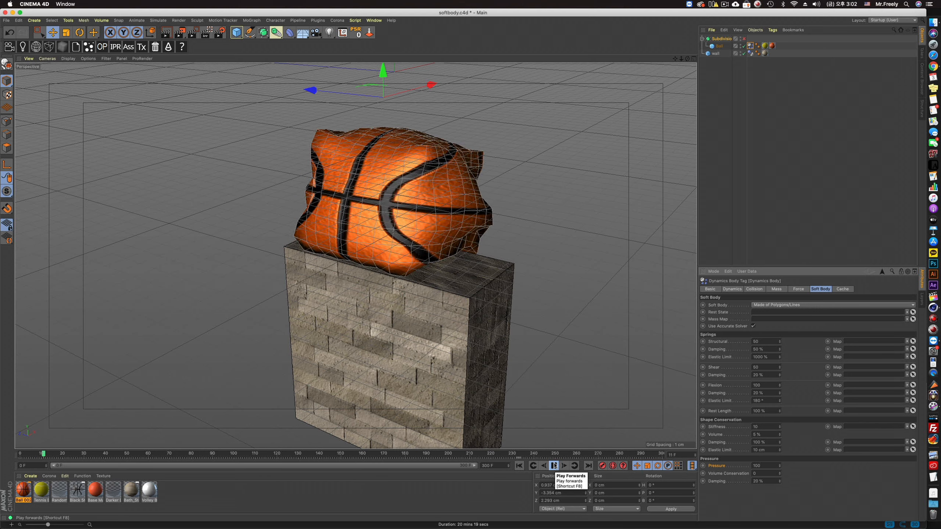
pyautogui.click(555, 466)
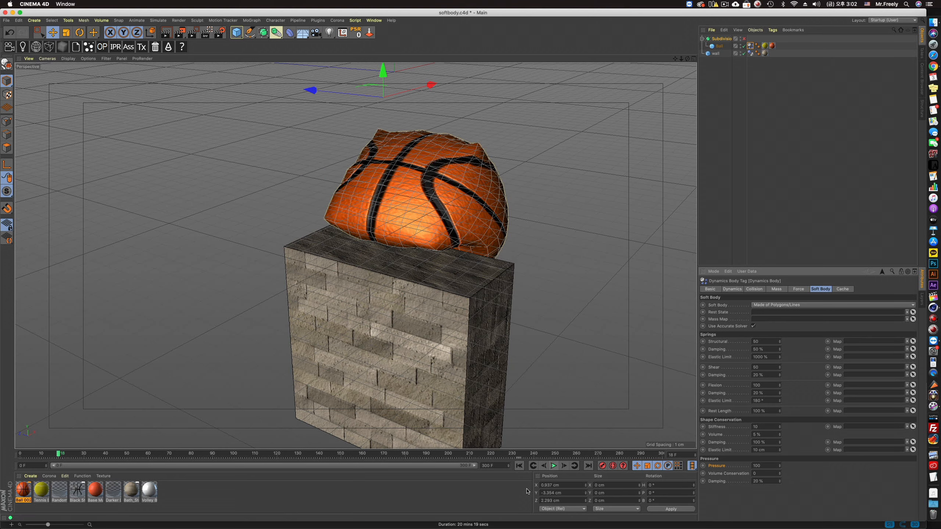
# Return to the first frame, set the soft body Pressure to 0 and play the simulation until the ball lands
pyautogui.click(519, 466)
pyautogui.moveTo(761, 467); pyautogui.dragTo(715, 467)
pyautogui.write('0')
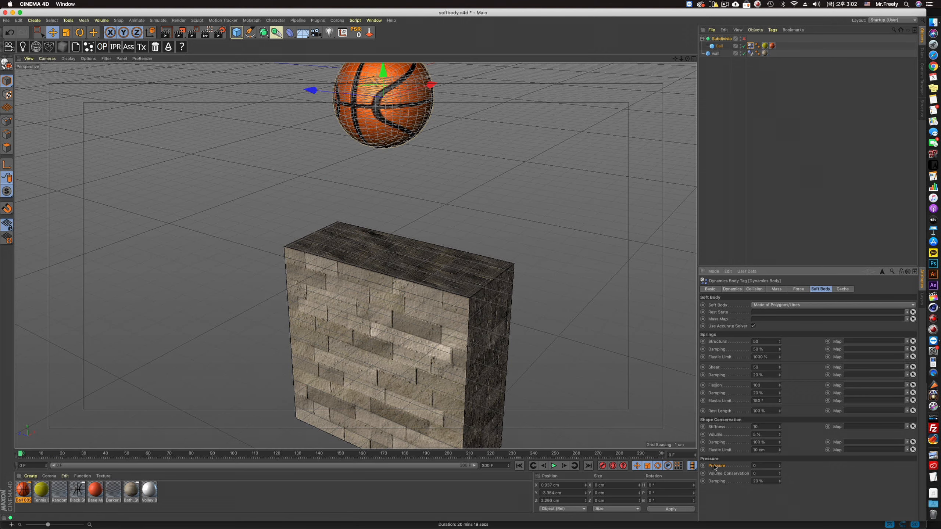
pyautogui.click(553, 466)
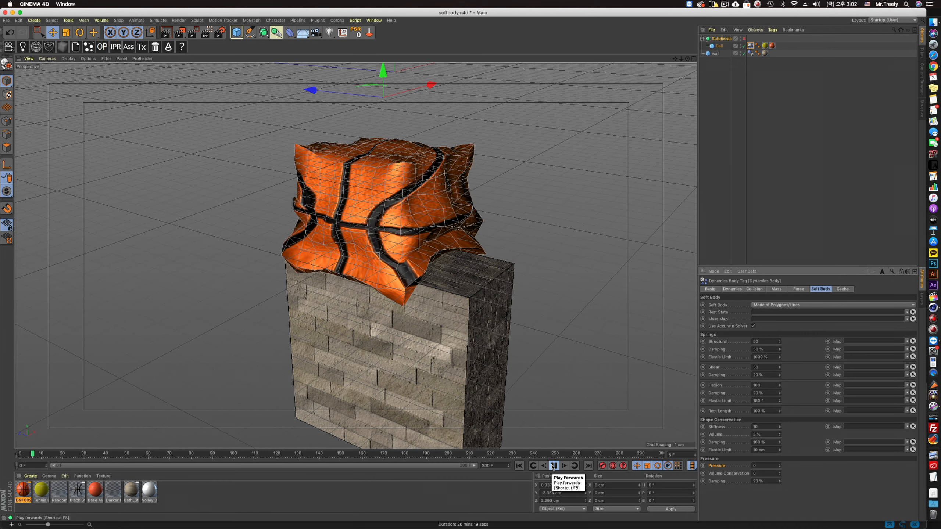
pyautogui.click(553, 467)
# Set the basketball's soft body Pressure to 300 and continue playing the simulation briefly
pyautogui.moveTo(758, 466); pyautogui.dragTo(711, 467)
pyautogui.write('300')
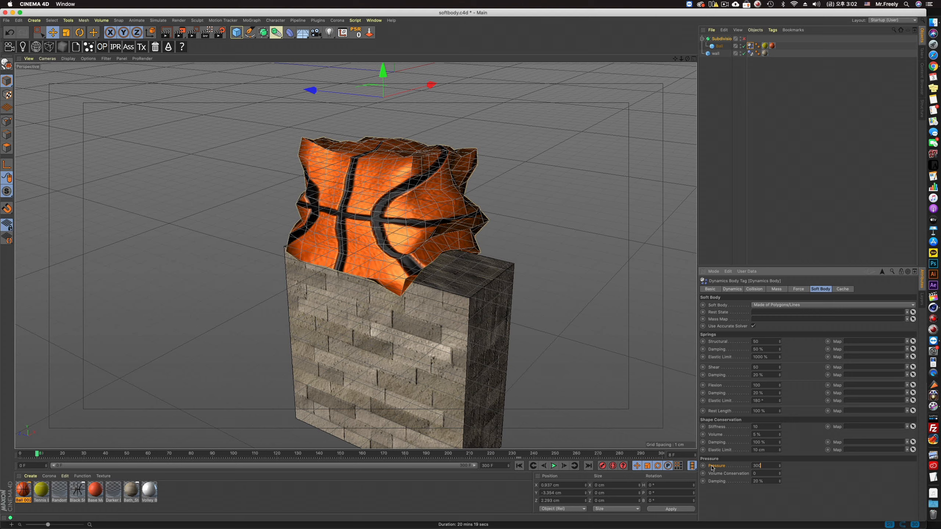
pyautogui.click(554, 467)
pyautogui.click(555, 467)
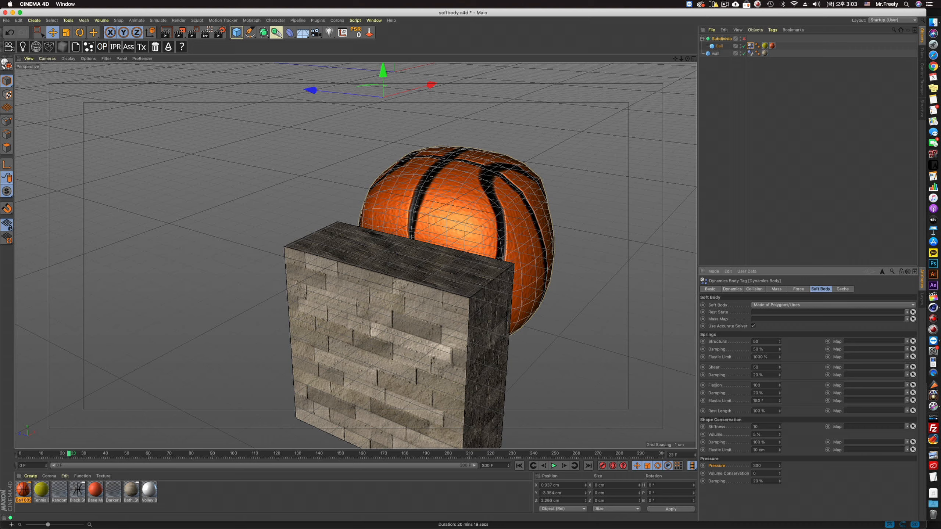
# Set the soft body's Volume Conservation to 100 and play the basketball simulation from the first frame
pyautogui.moveTo(765, 475); pyautogui.dragTo(708, 476)
pyautogui.write('100')
pyautogui.click(519, 465)
pyautogui.click(553, 466)
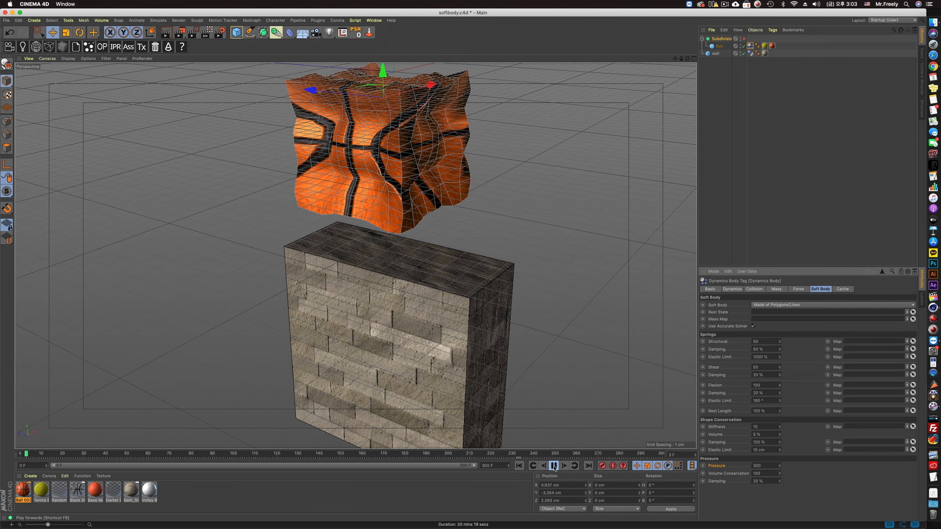
pyautogui.click(553, 465)
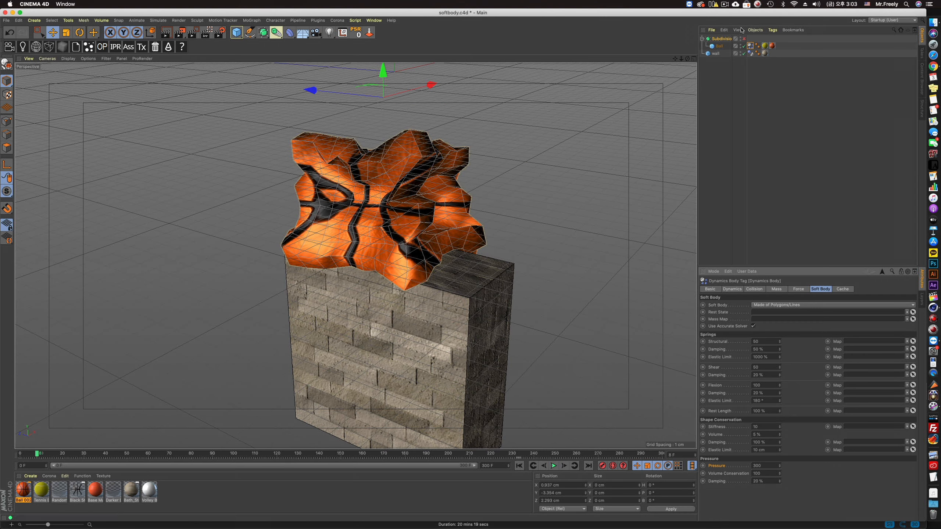
# Enable the Subdivision Surface object again and set the basketball's Volume Conservation to 0
pyautogui.click(427, 244)
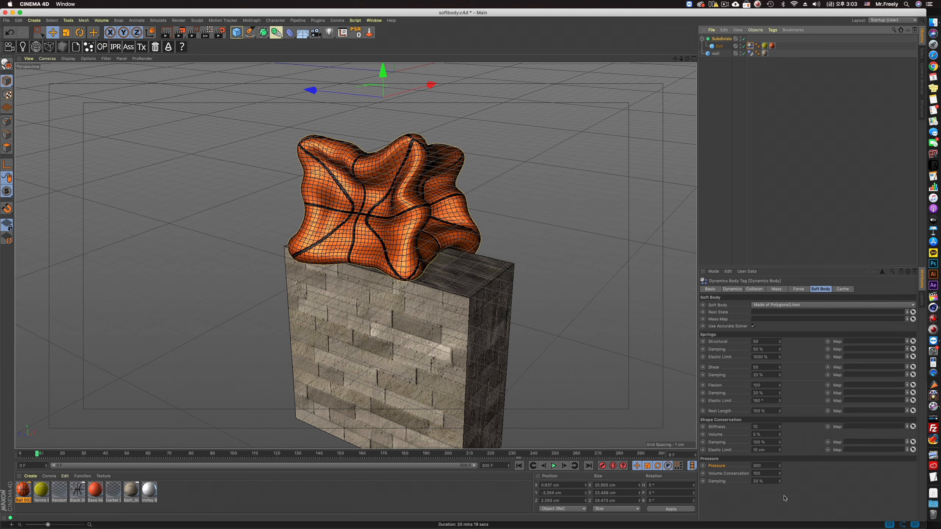
pyautogui.doubleClick(761, 473)
pyautogui.write('0')
pyautogui.press('Return')
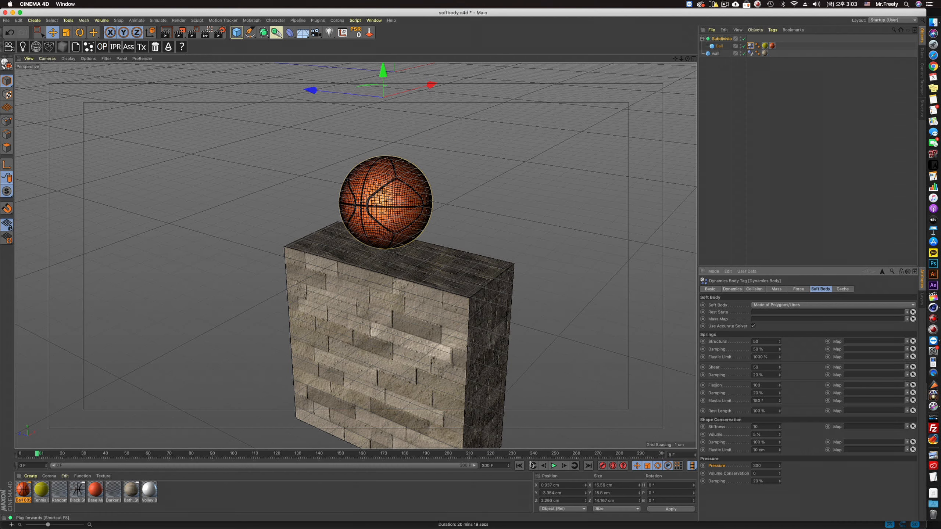
# Play the smoothed basketball's simulation from the first frame and stop it after the ball inflates on the wall
pyautogui.click(518, 466)
pyautogui.click(553, 466)
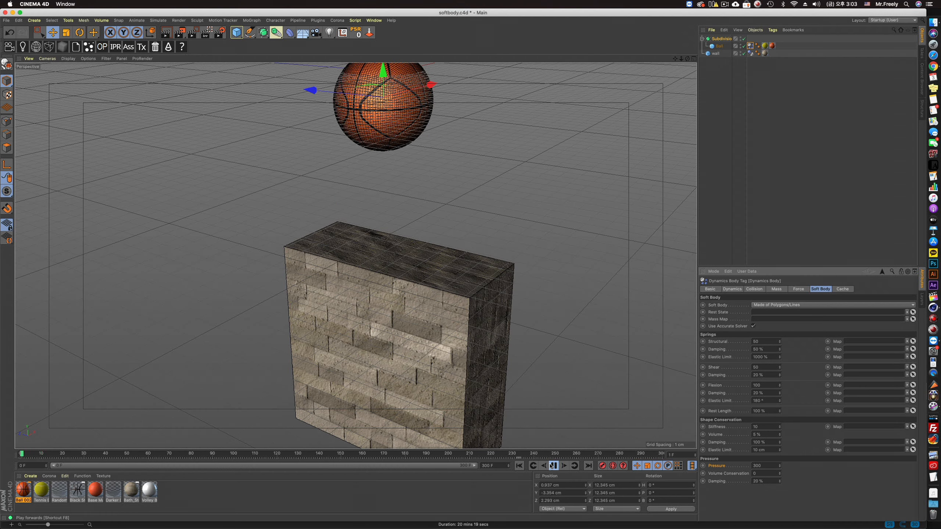
pyautogui.click(552, 466)
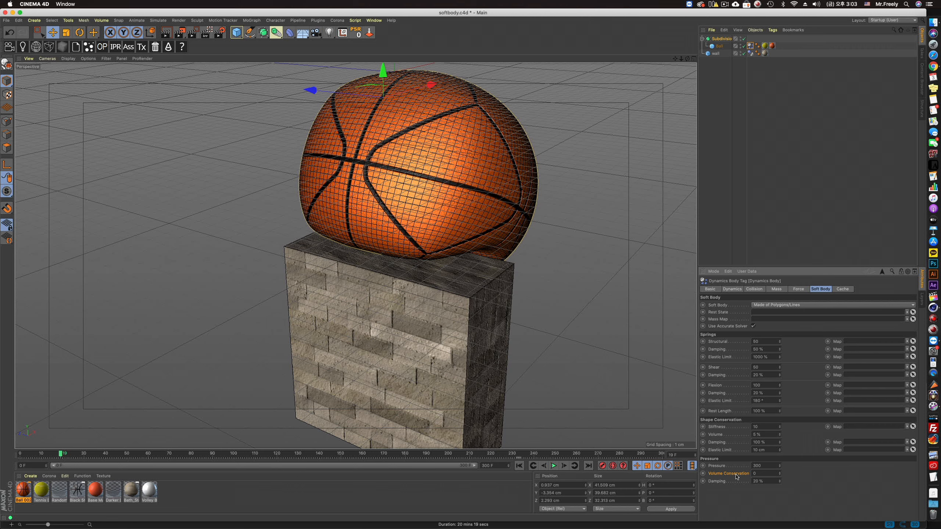
# Set the soft body's Volume Conservation back to 100 and play the simulation from the first frame
pyautogui.click(770, 474)
pyautogui.click(519, 465)
pyautogui.click(554, 466)
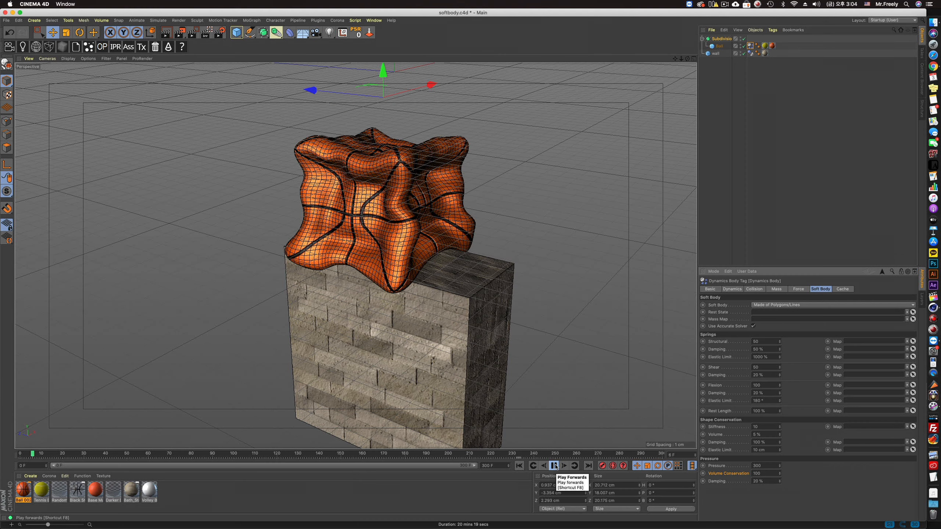
pyautogui.click(554, 465)
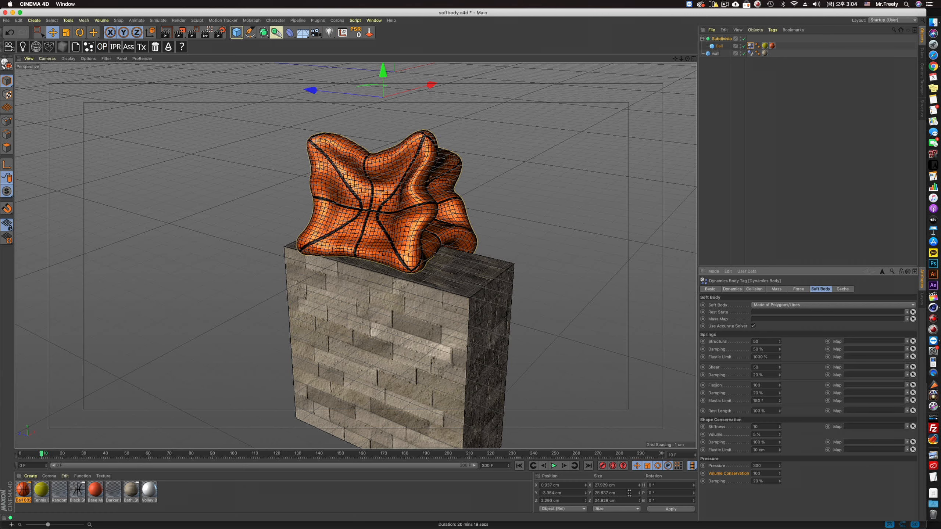
# View the deformed basketball on the wall from several angles
pyautogui.keyDown('alt'); pyautogui.moveTo(399, 193); pyautogui.dragTo(244, 166); pyautogui.keyUp('alt')
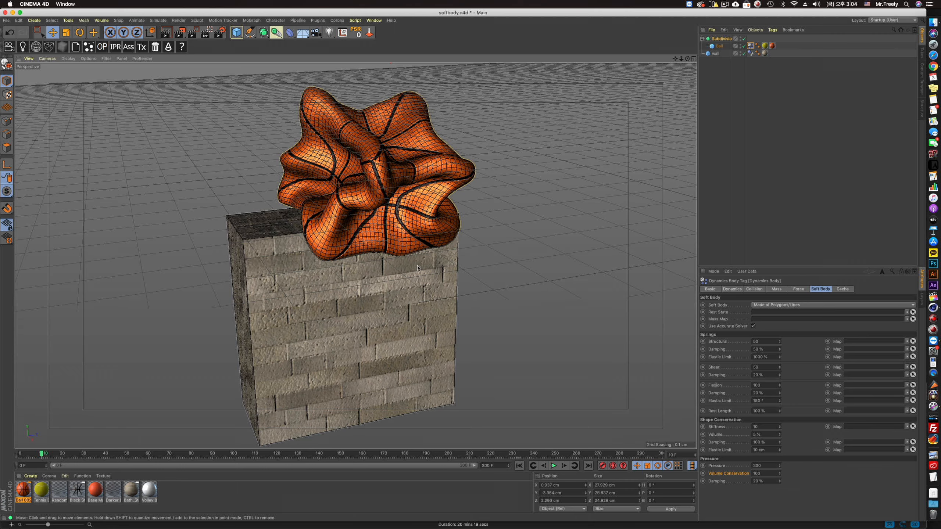
pyautogui.keyDown('alt'); pyautogui.moveTo(411, 250); pyautogui.dragTo(403, 261); pyautogui.keyUp('alt')
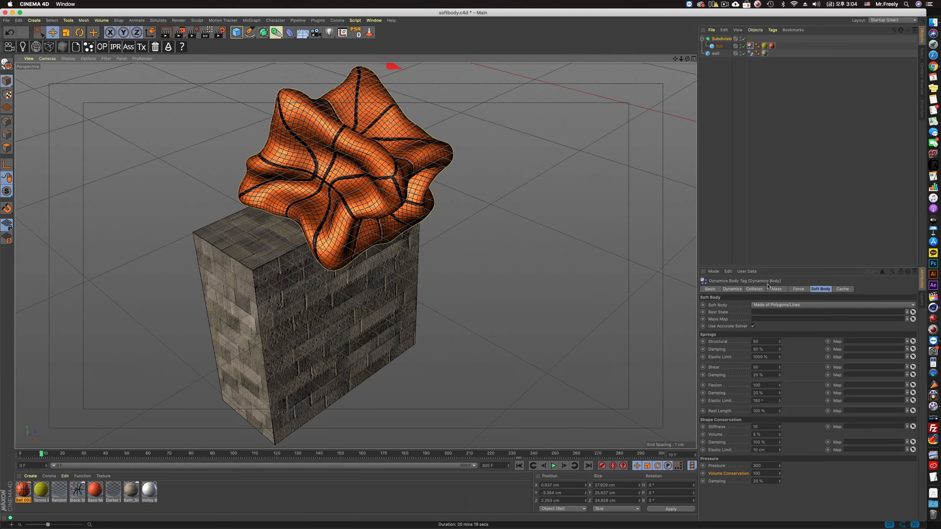
pyautogui.keyDown('alt'); pyautogui.moveTo(465, 281); pyautogui.dragTo(525, 379); pyautogui.keyUp('alt')
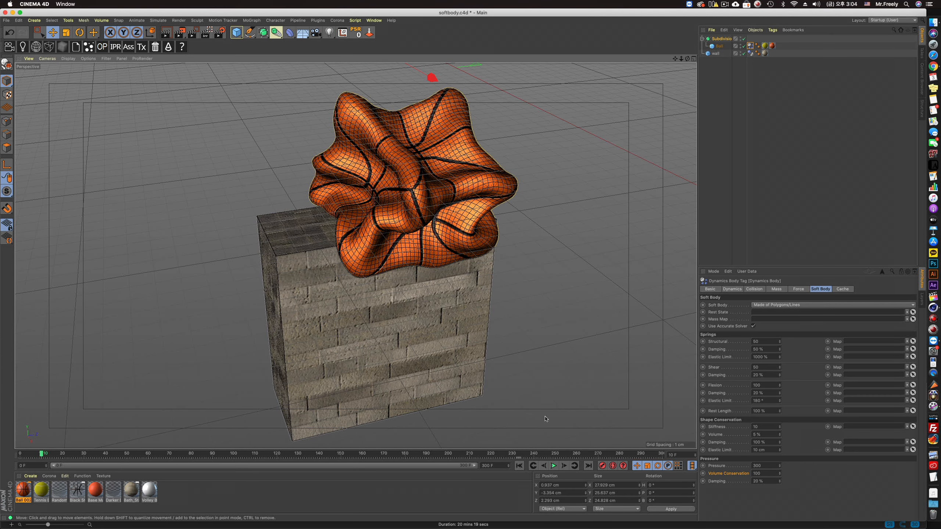